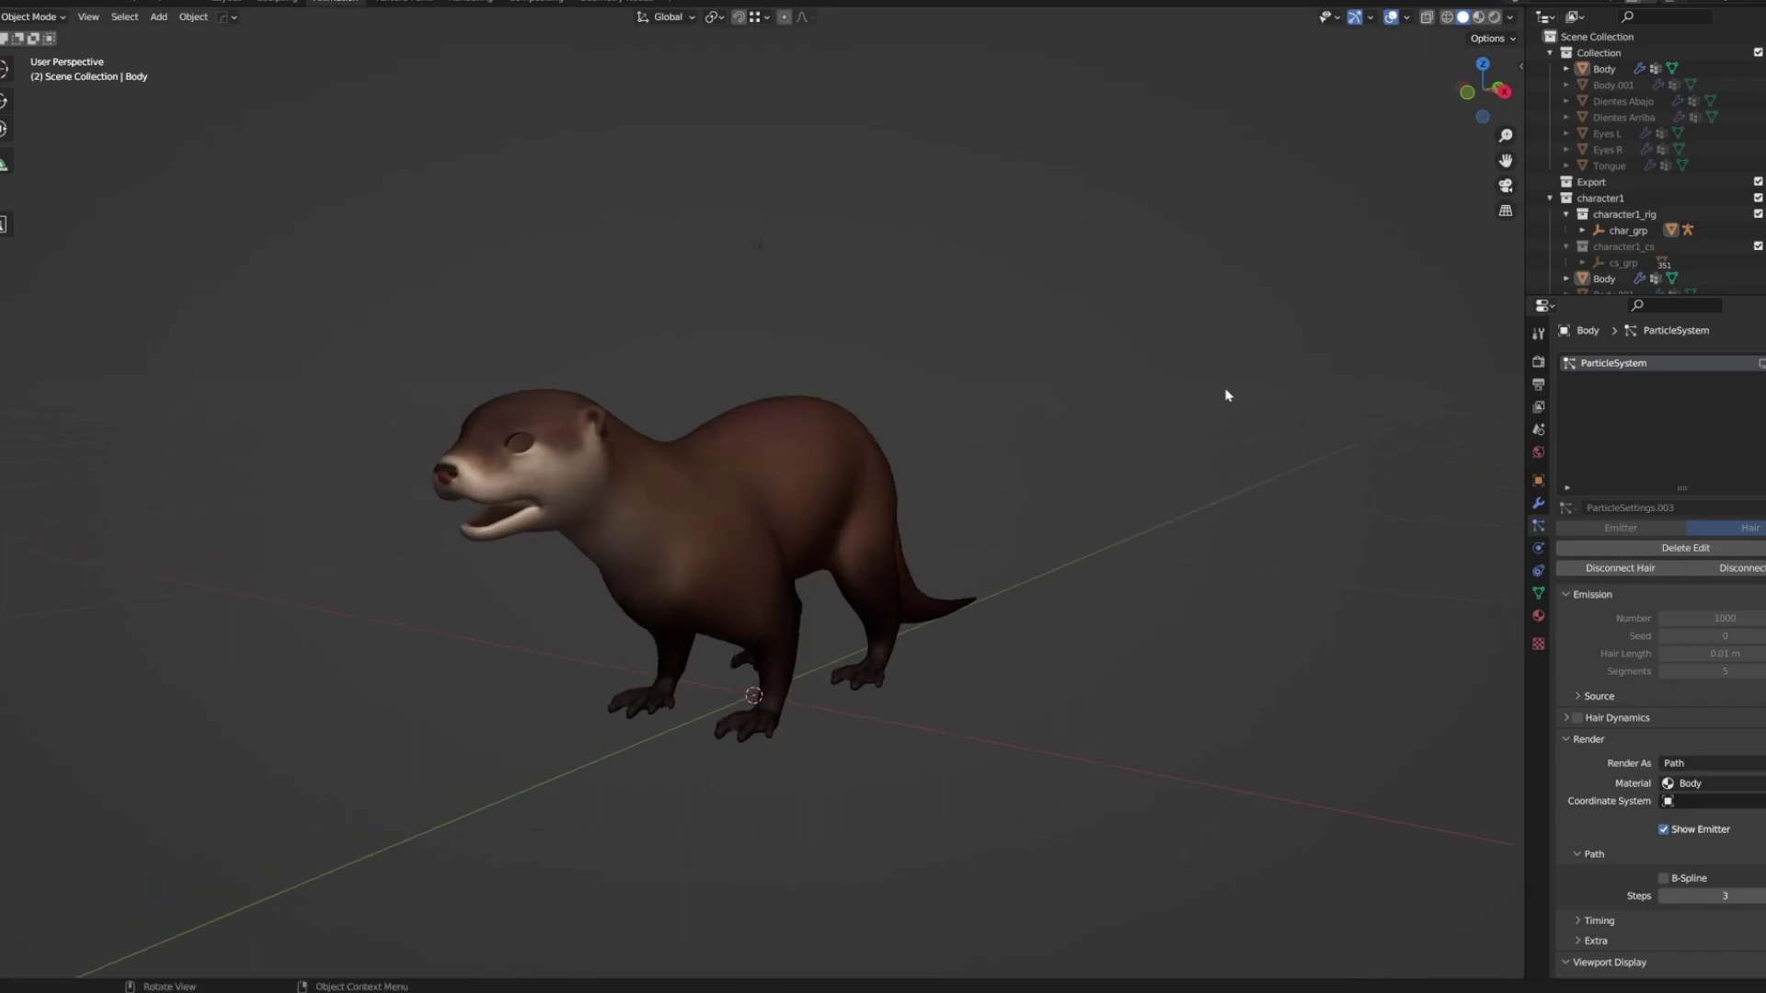
# Step: Display the otter's hair particle system and examine the groomed body and its UV layout from several angles
pyautogui.scroll(-1, 1649, 247)
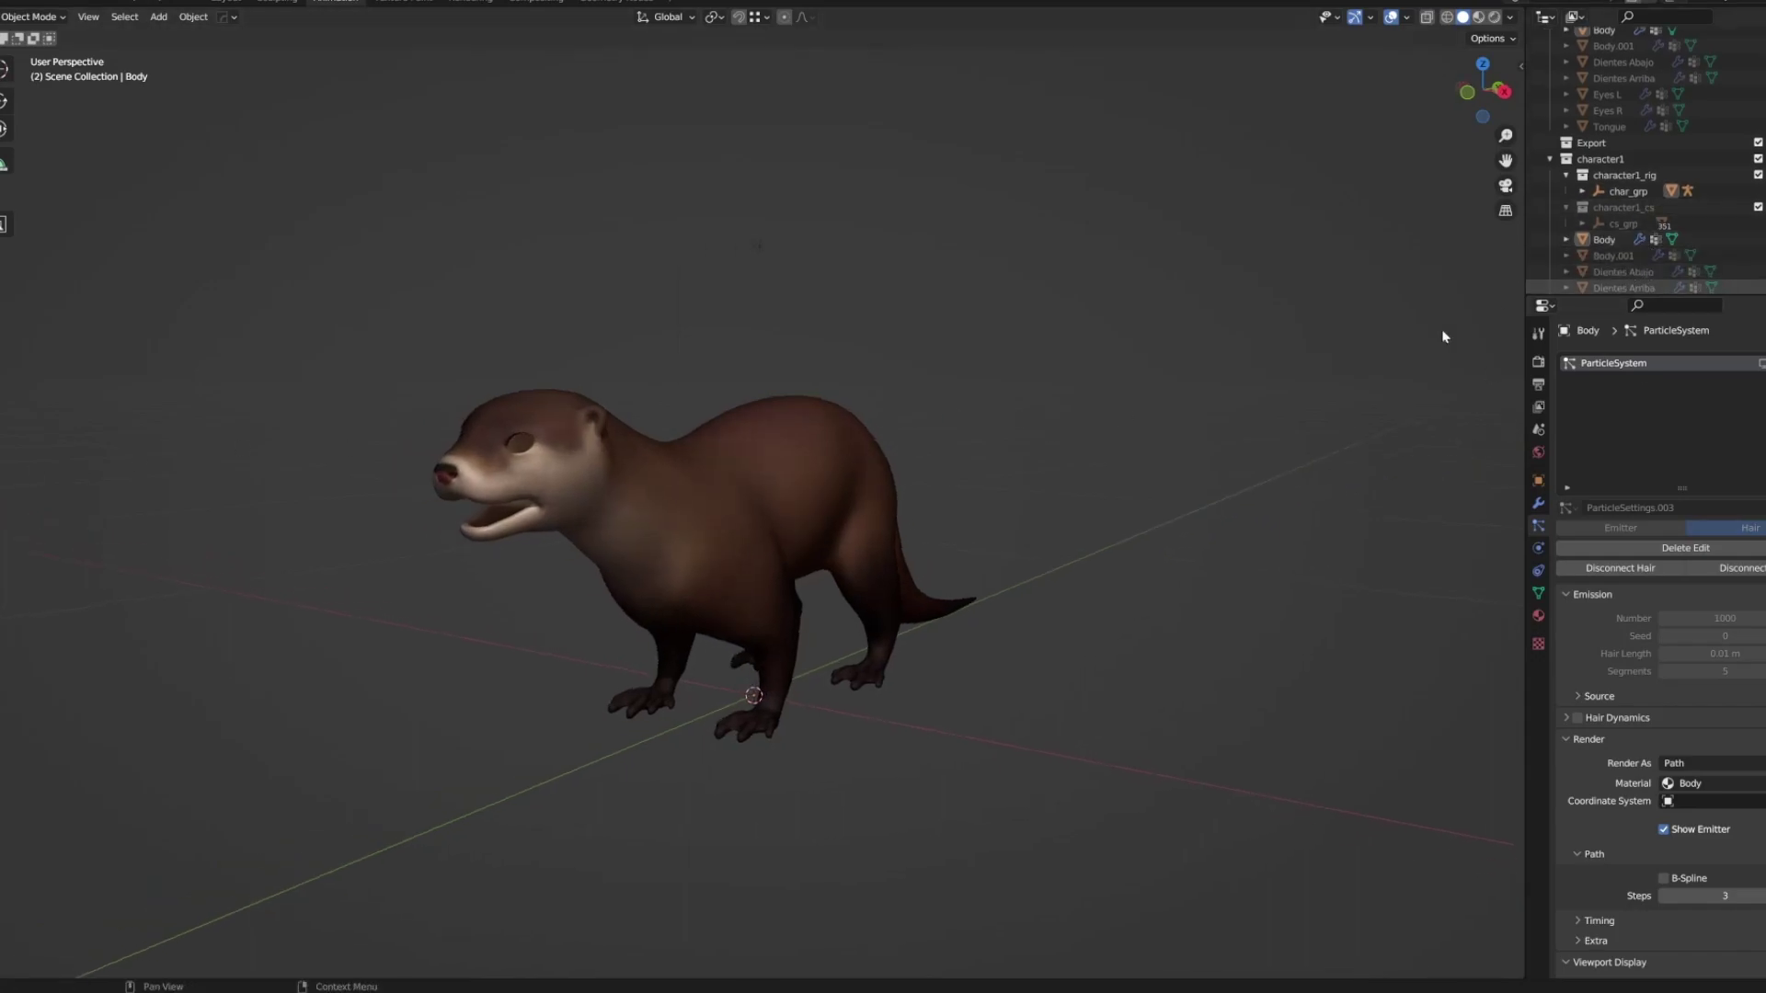
pyautogui.press('n')
pyautogui.press('n')
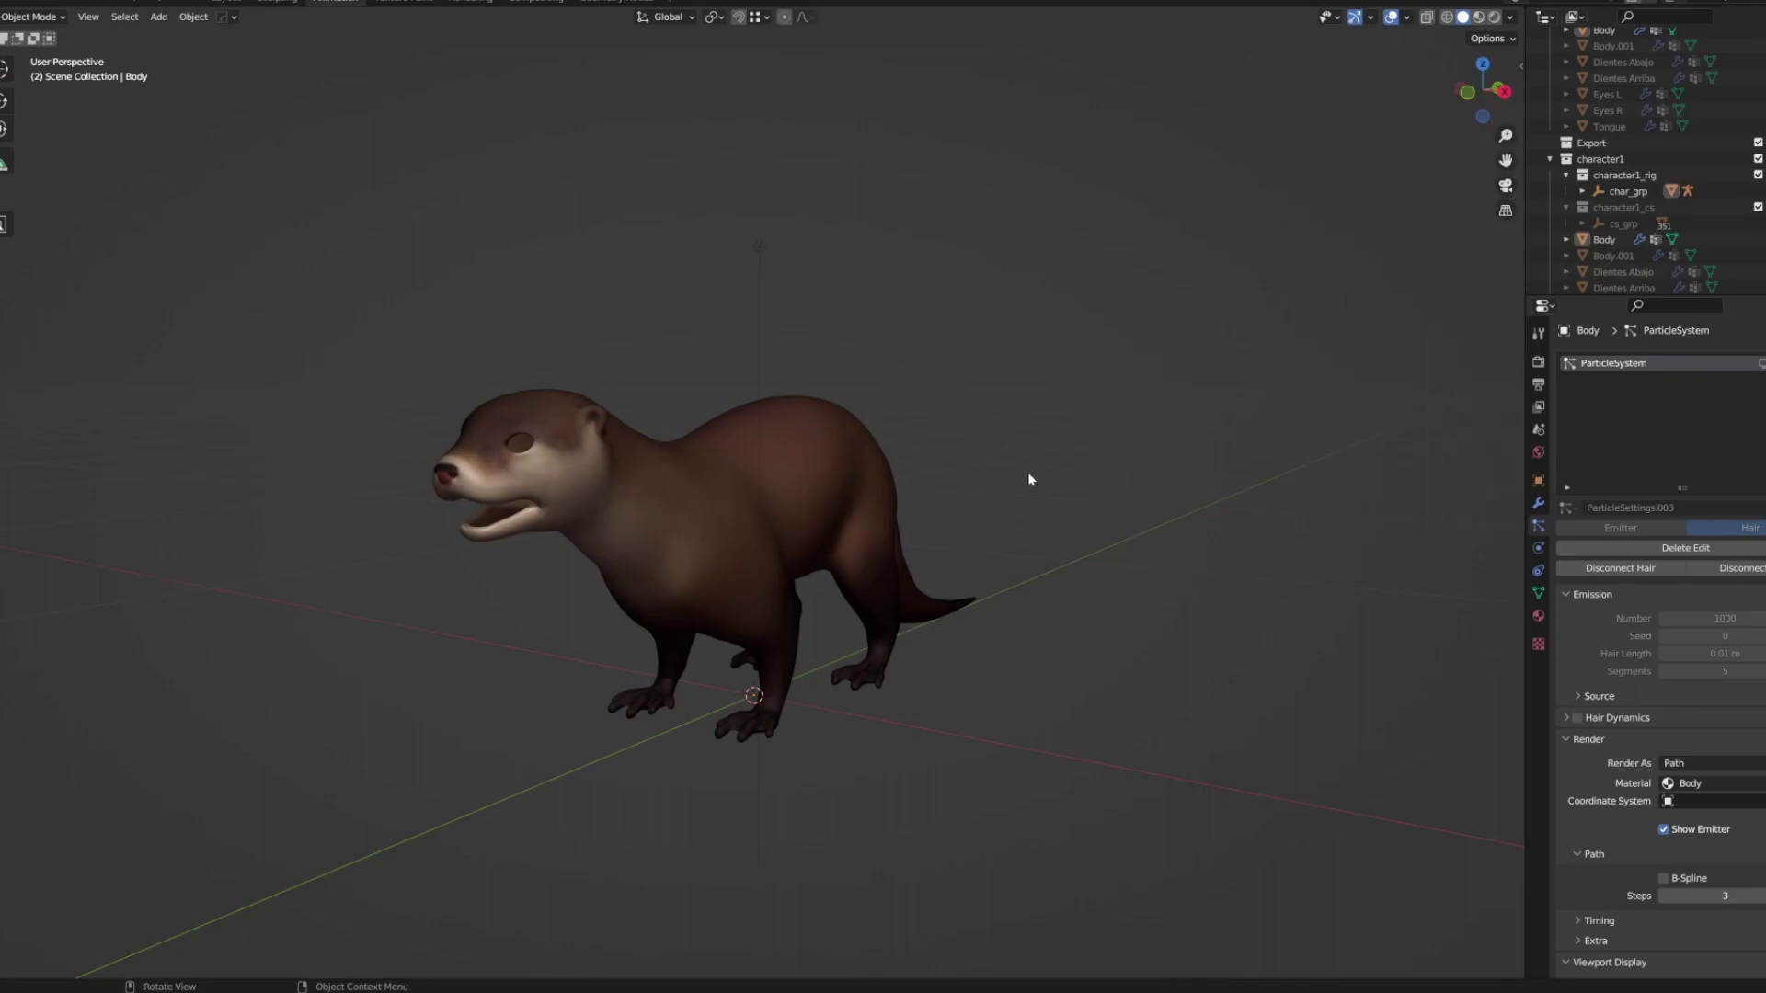
pyautogui.press('n')
pyautogui.press('n')
pyautogui.moveTo(994, 471); pyautogui.dragTo(925, 502, button='middle')
pyautogui.click(1760, 368)
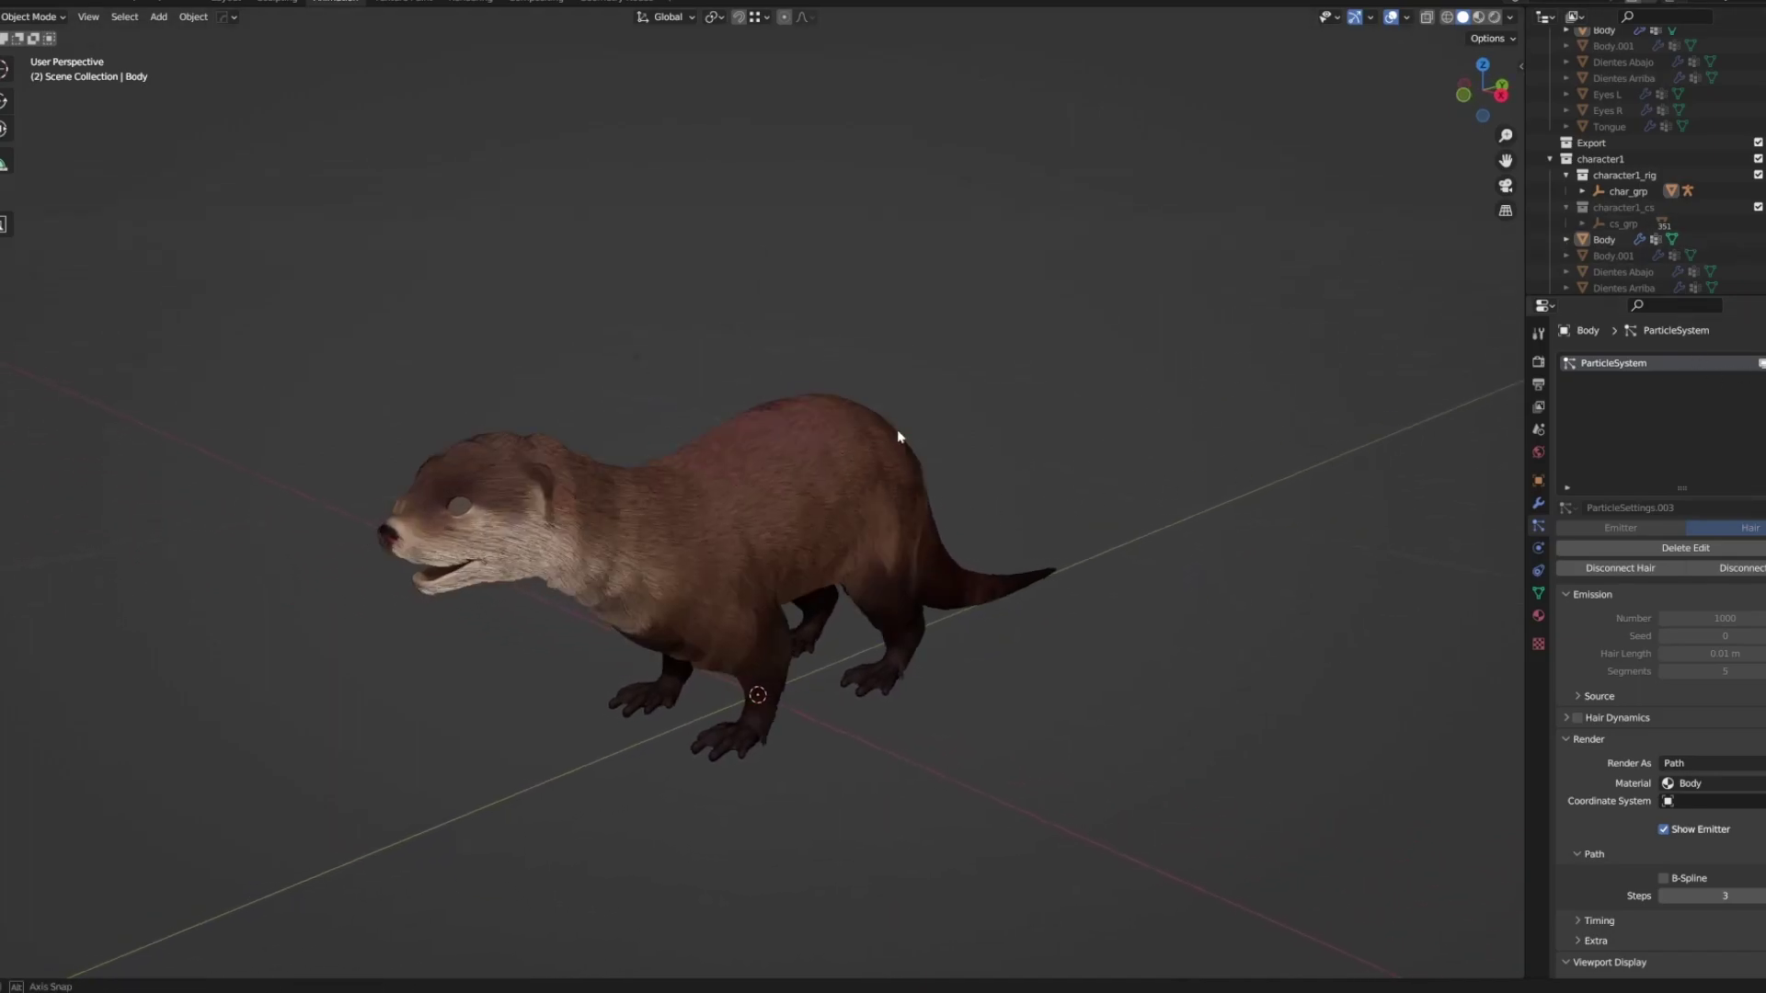
pyautogui.moveTo(899, 441); pyautogui.dragTo(830, 485, button='middle')
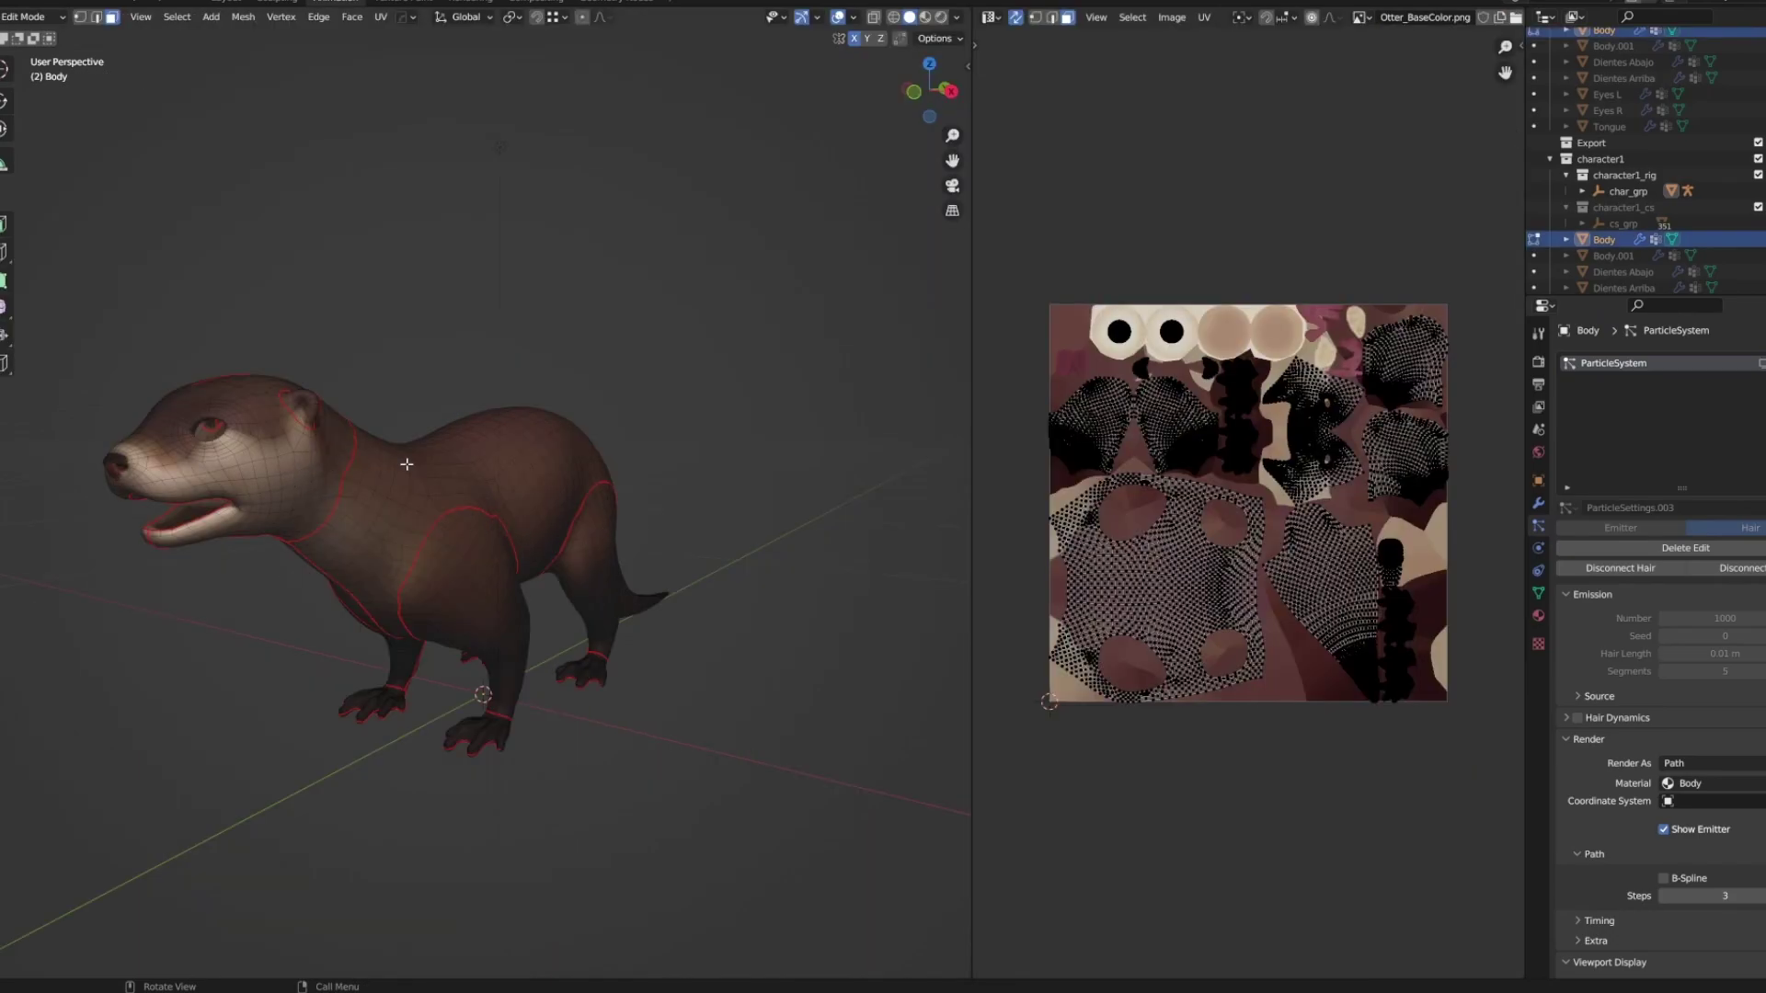
pyautogui.moveTo(407, 464); pyautogui.dragTo(469, 473, button='middle')
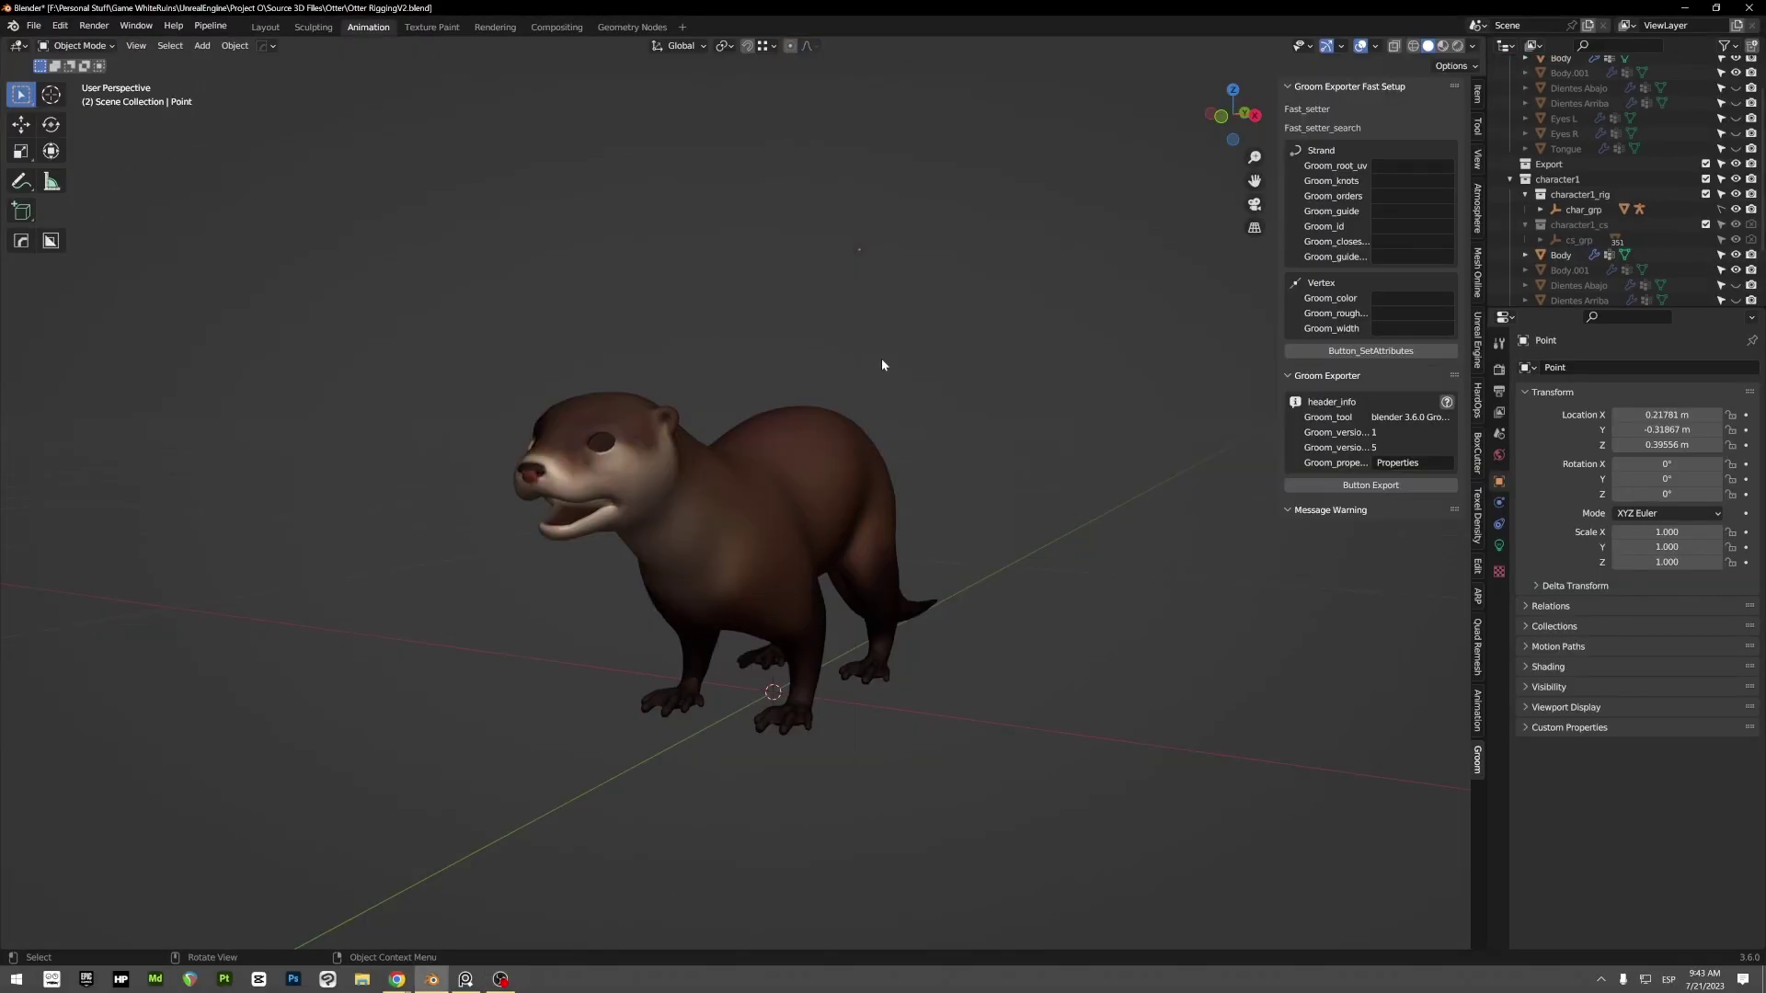
# Step: Select the otter's Body mesh and add a Fur curve object to it
pyautogui.click(770, 502)
pyautogui.press('KP_Decimal')
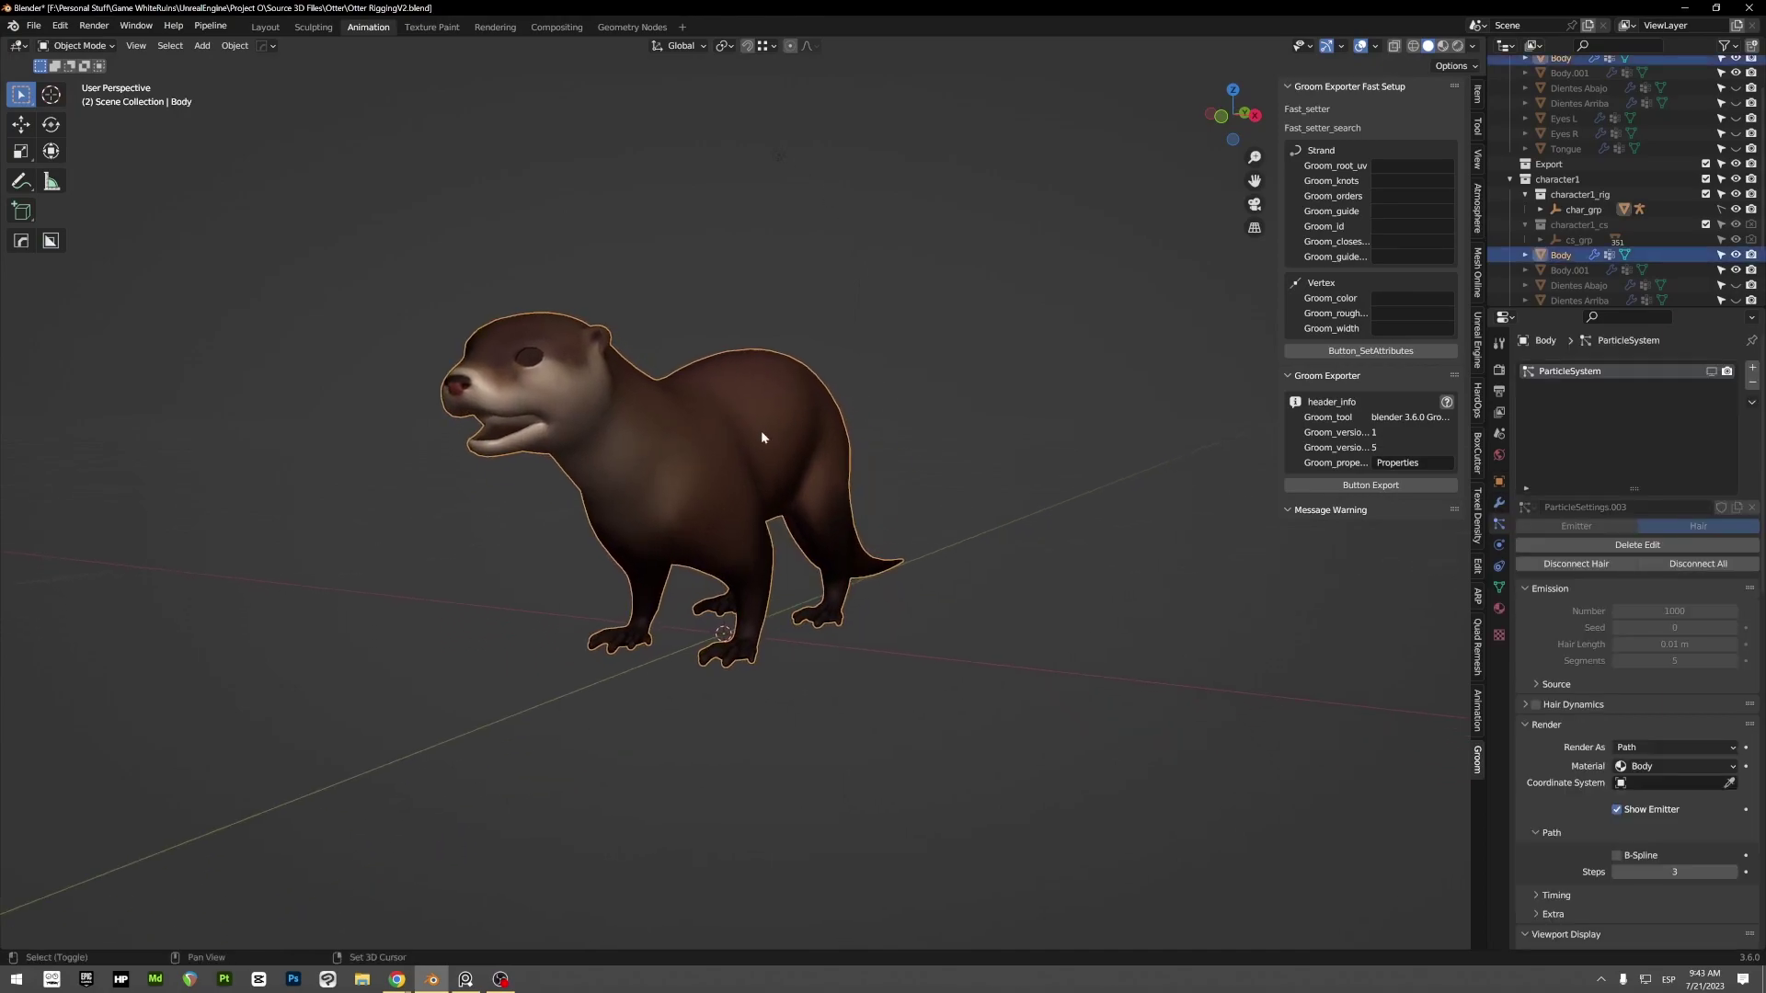
pyautogui.hotkey('shift', 'a')
pyautogui.moveTo(736, 456)
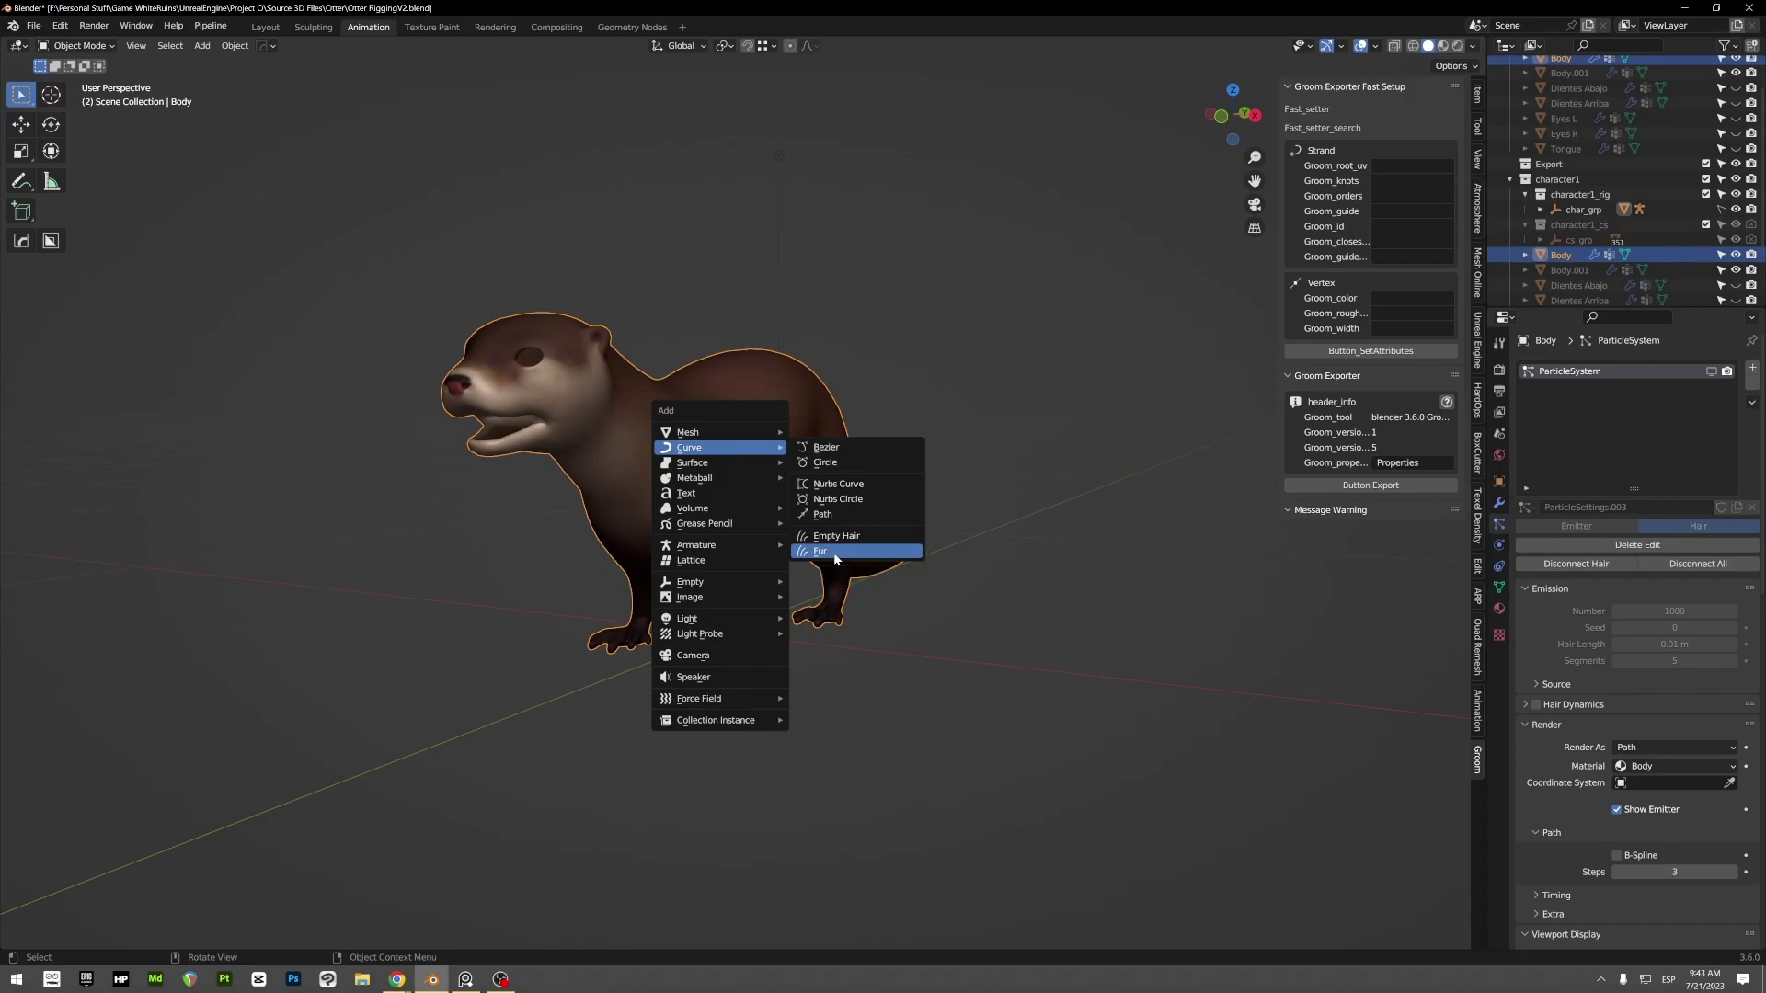
pyautogui.press('Return')
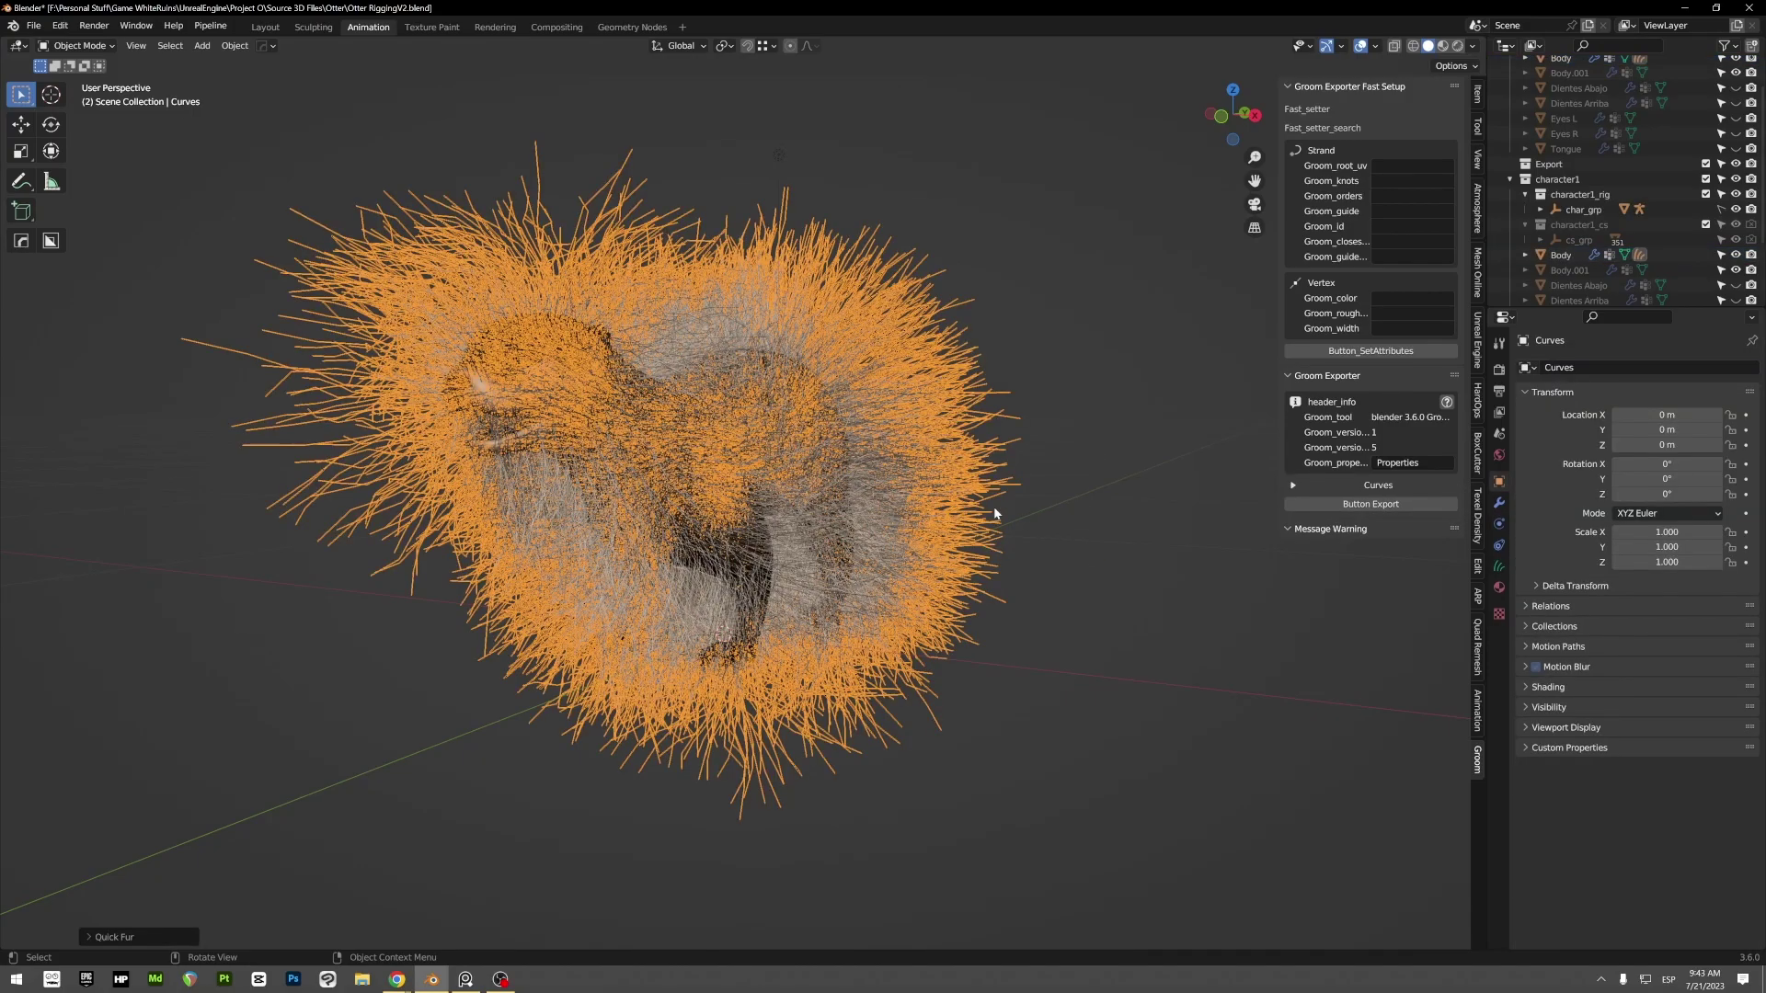
pyautogui.click(1095, 518)
pyautogui.scroll(-1, 742, 418)
pyautogui.moveTo(741, 419); pyautogui.dragTo(800, 450, button='middle')
pyautogui.click(872, 477)
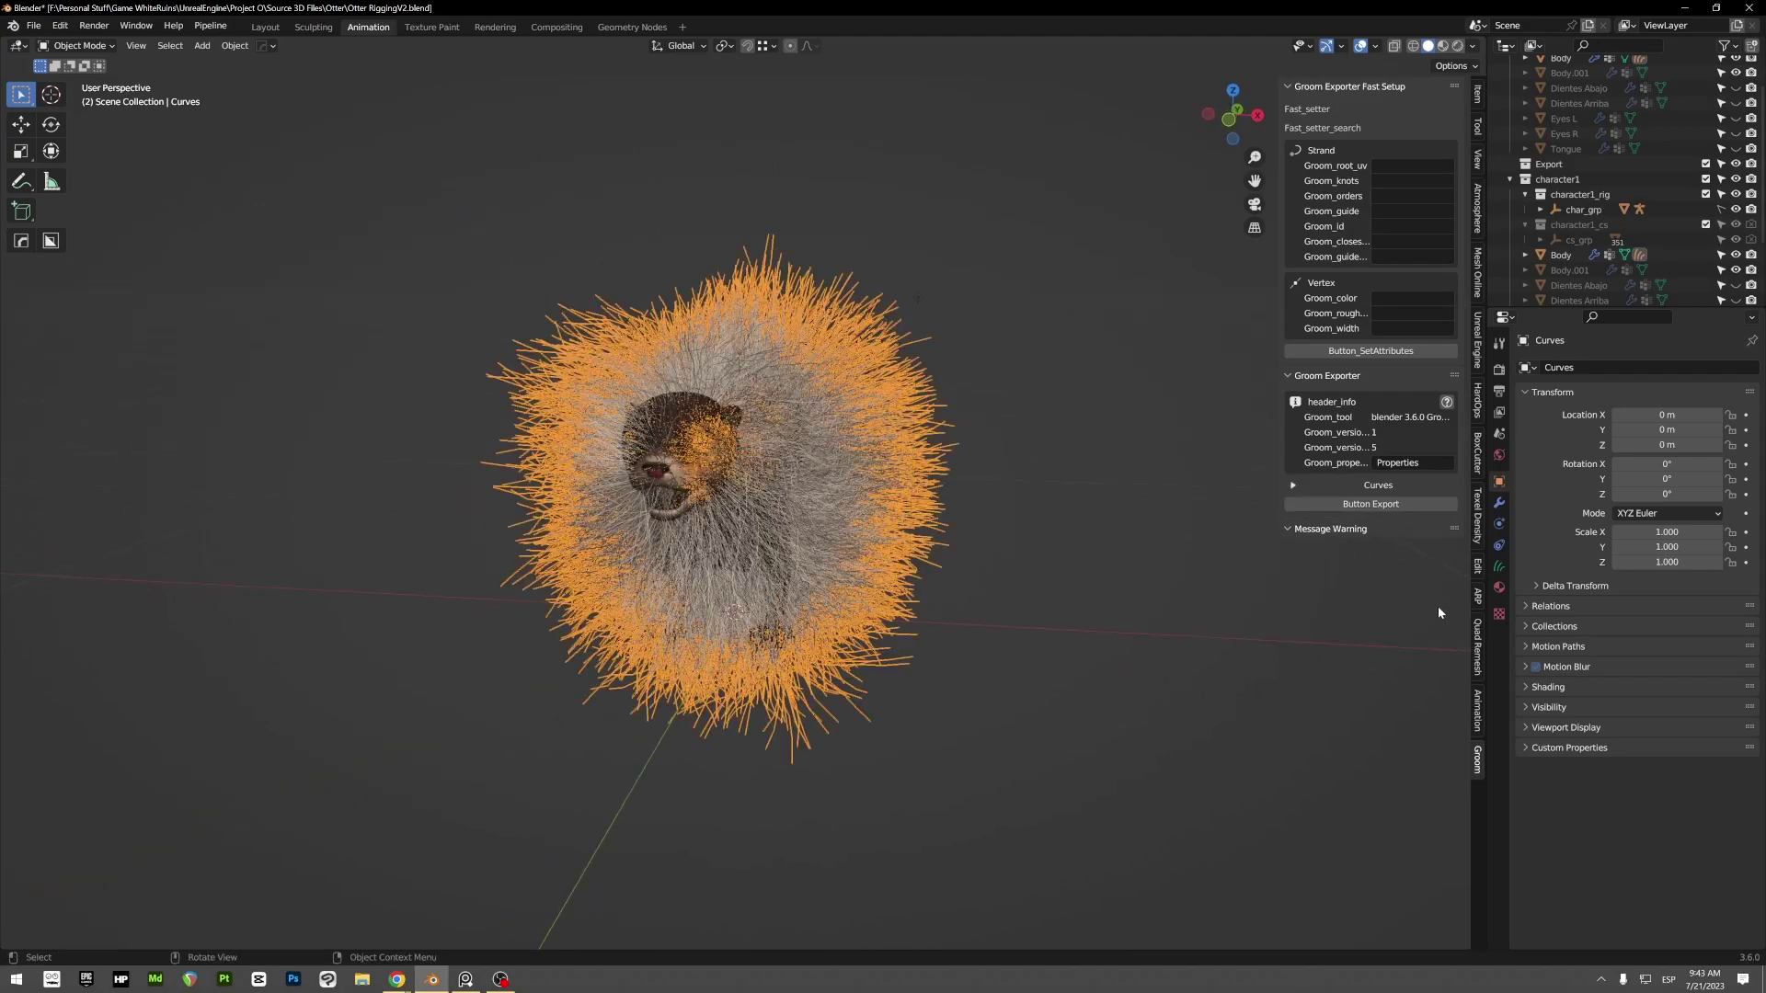
# Step: Add the preset radius and color attributes to the fur curves' object data
pyautogui.click(1497, 567)
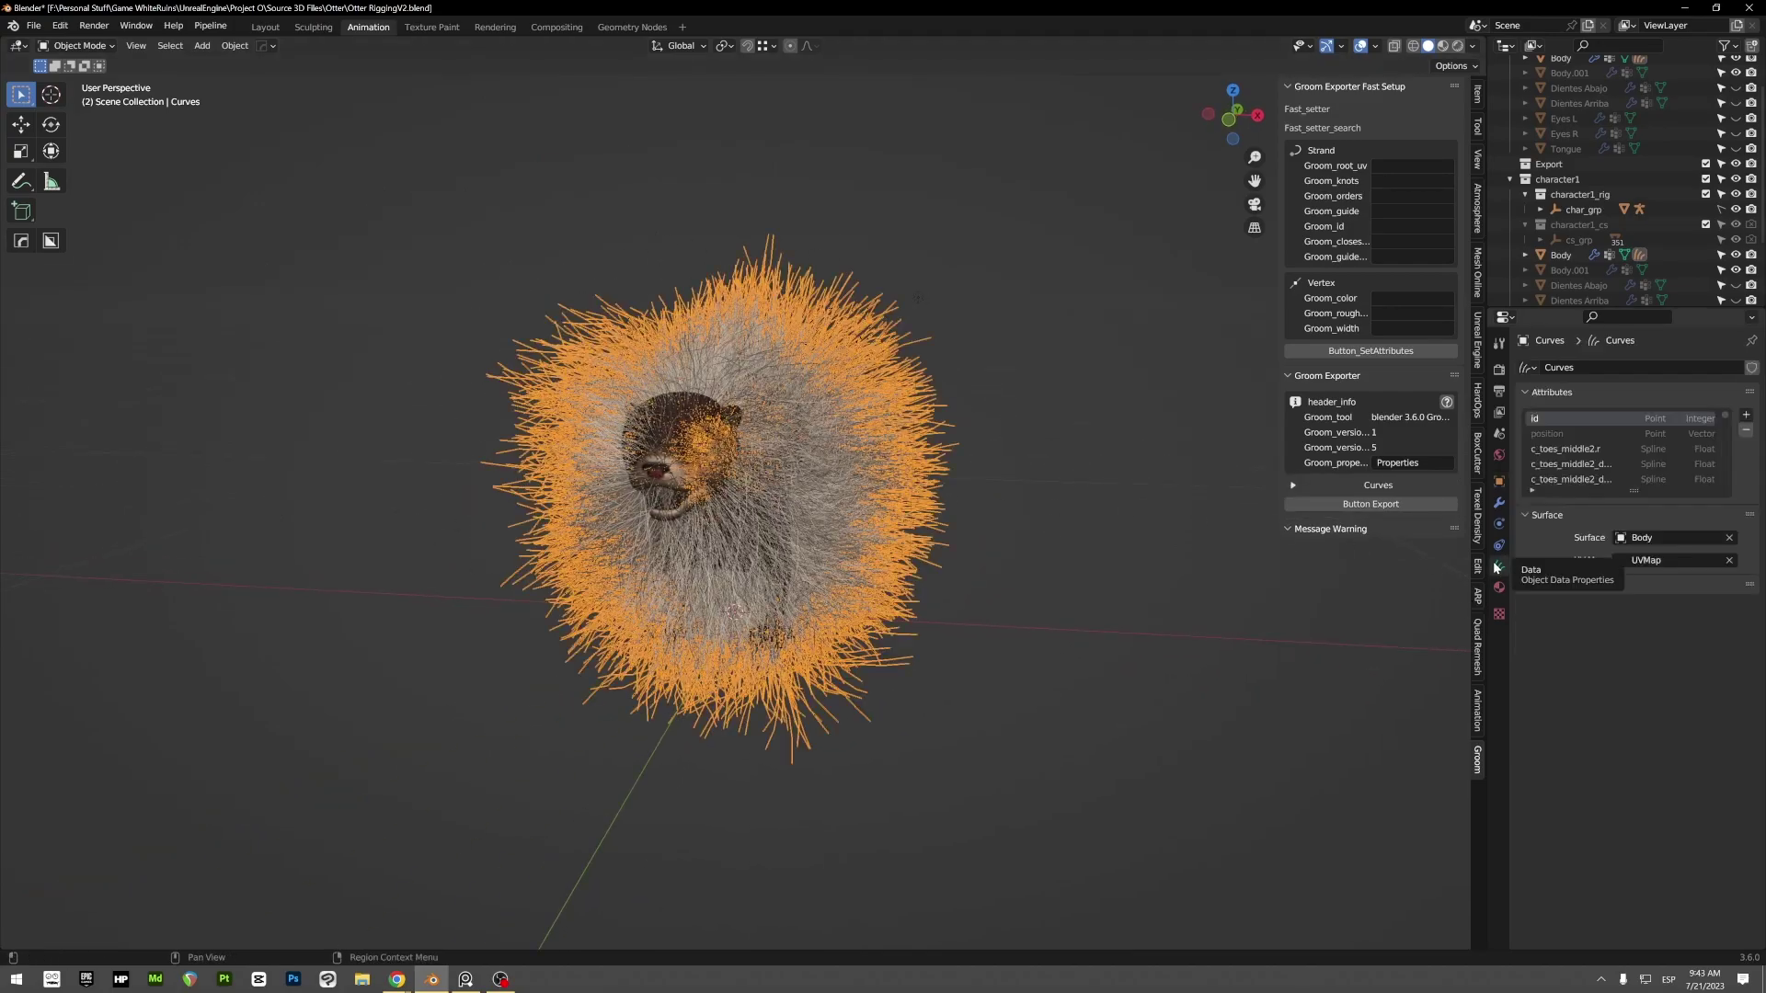
pyautogui.click(1746, 419)
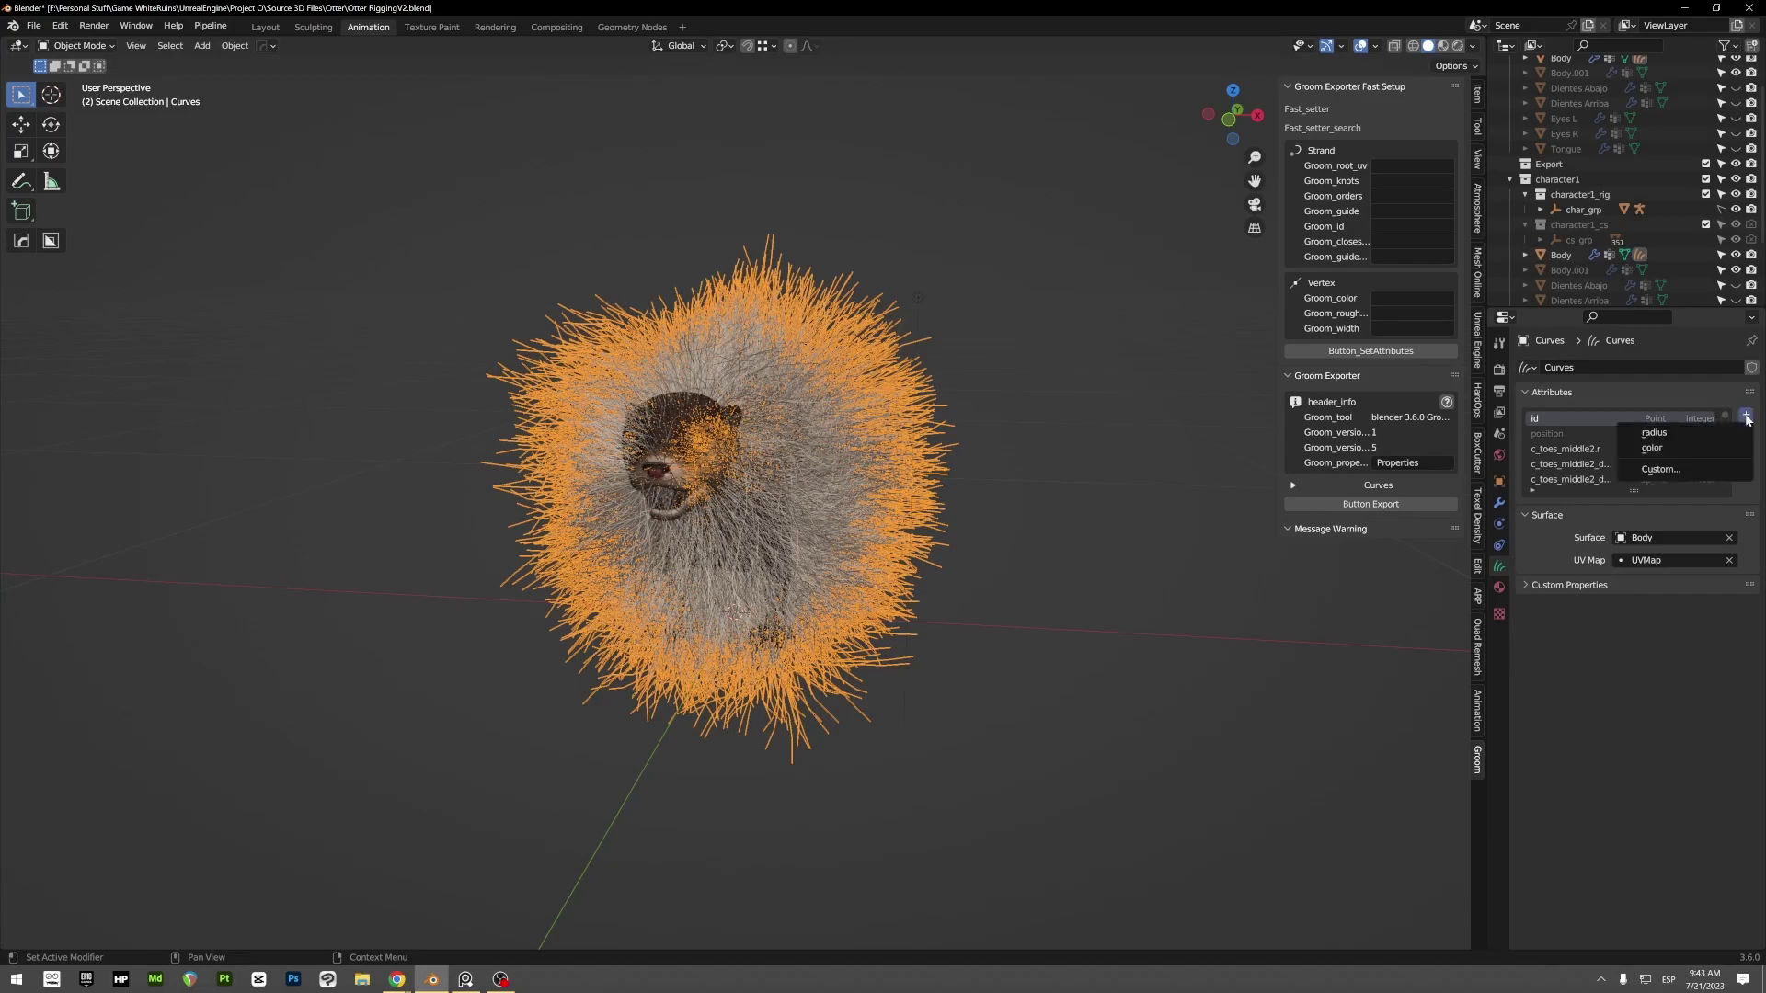
pyautogui.click(1691, 438)
pyautogui.click(1746, 415)
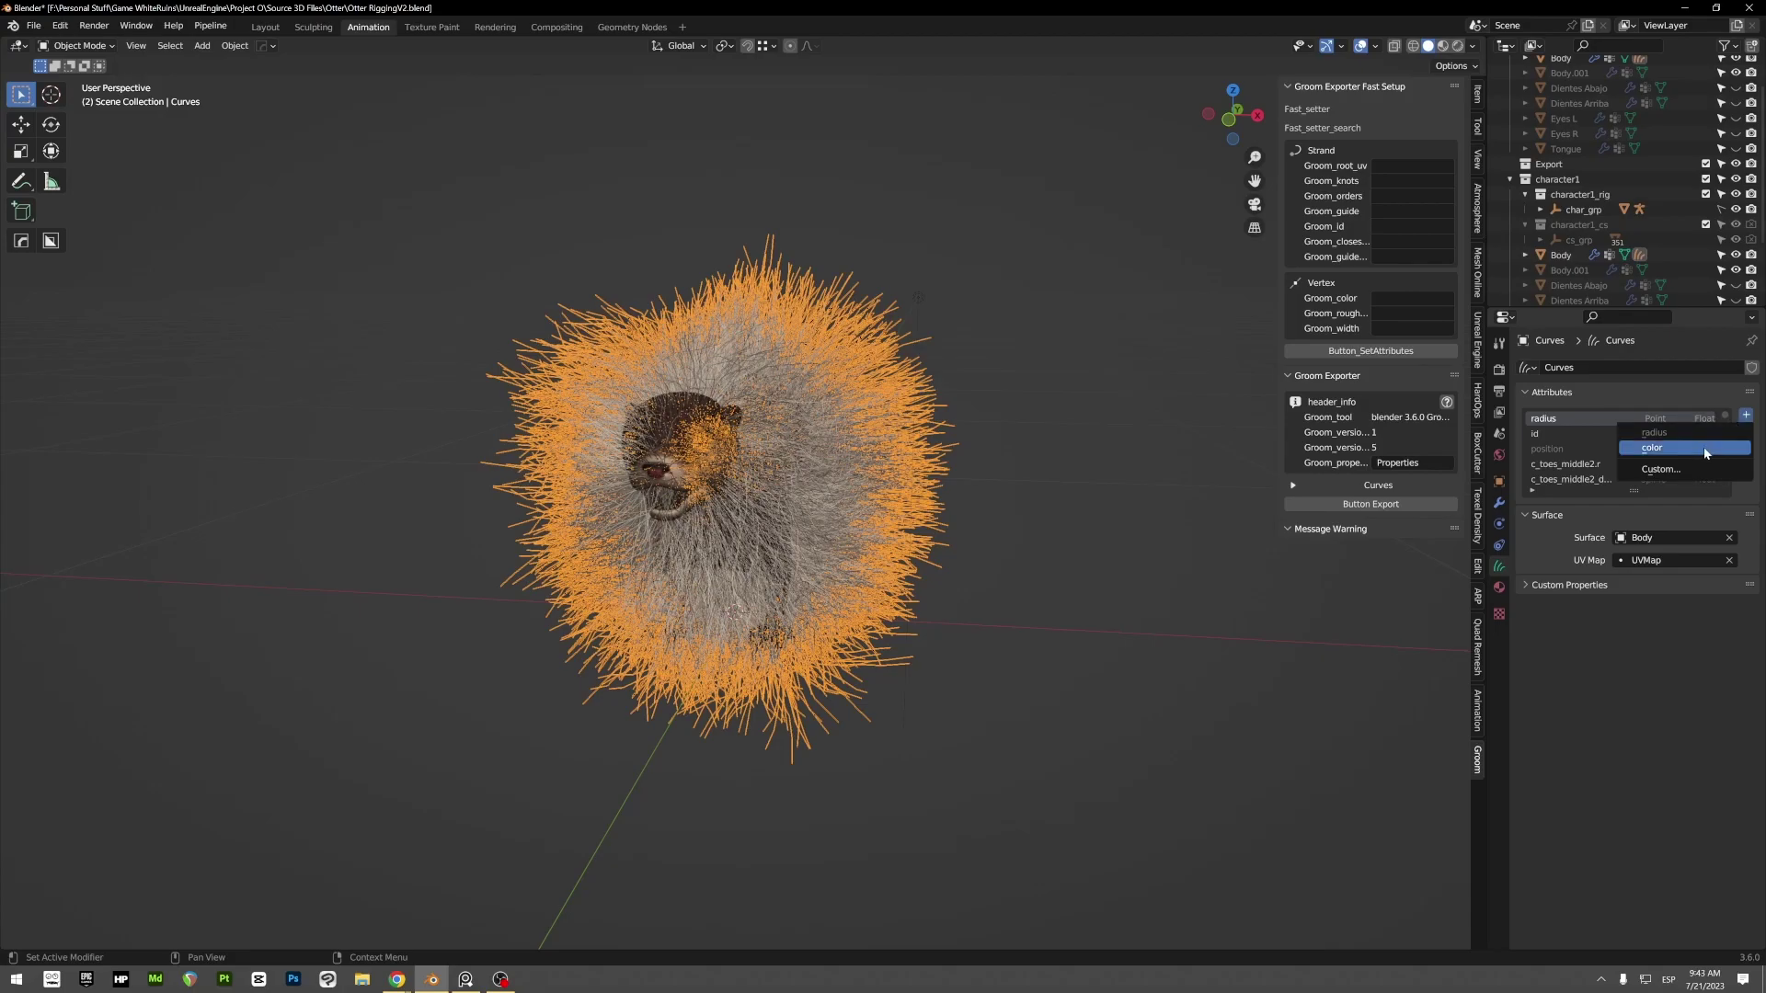
pyautogui.click(1706, 449)
# Step: Add a custom attribute named roughness to the fur curves, with Point domain and Float data type
pyautogui.click(1746, 415)
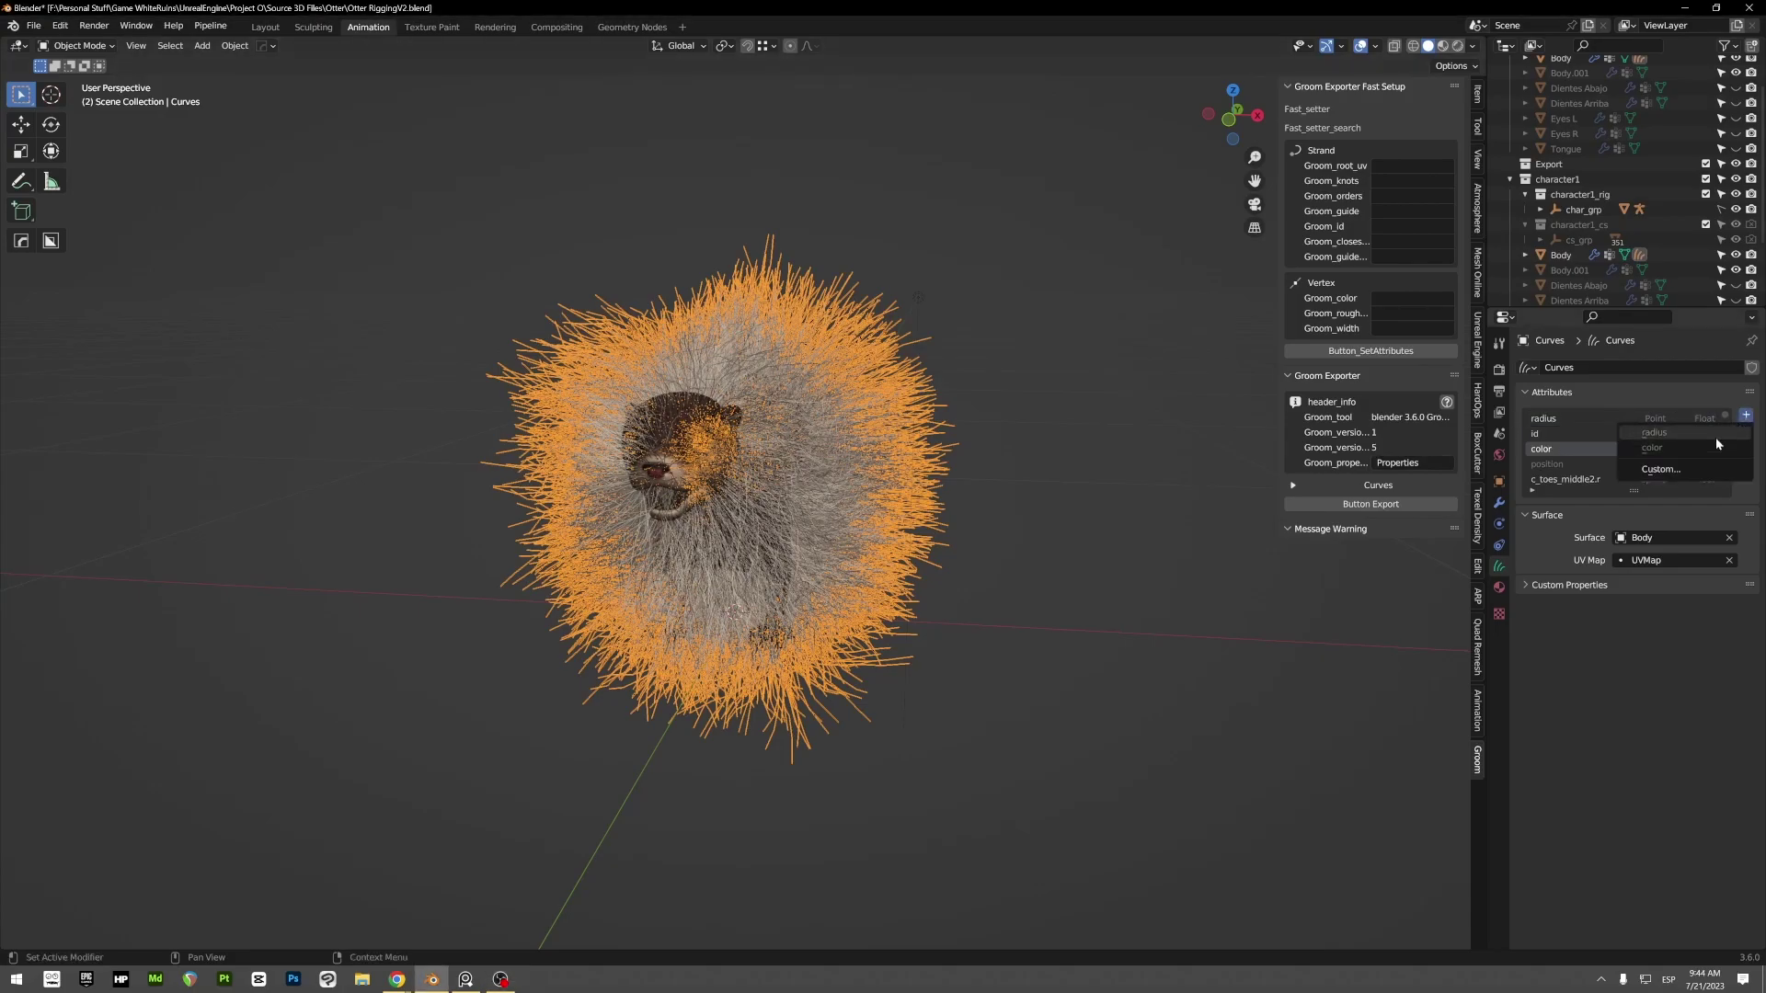
pyautogui.click(1681, 472)
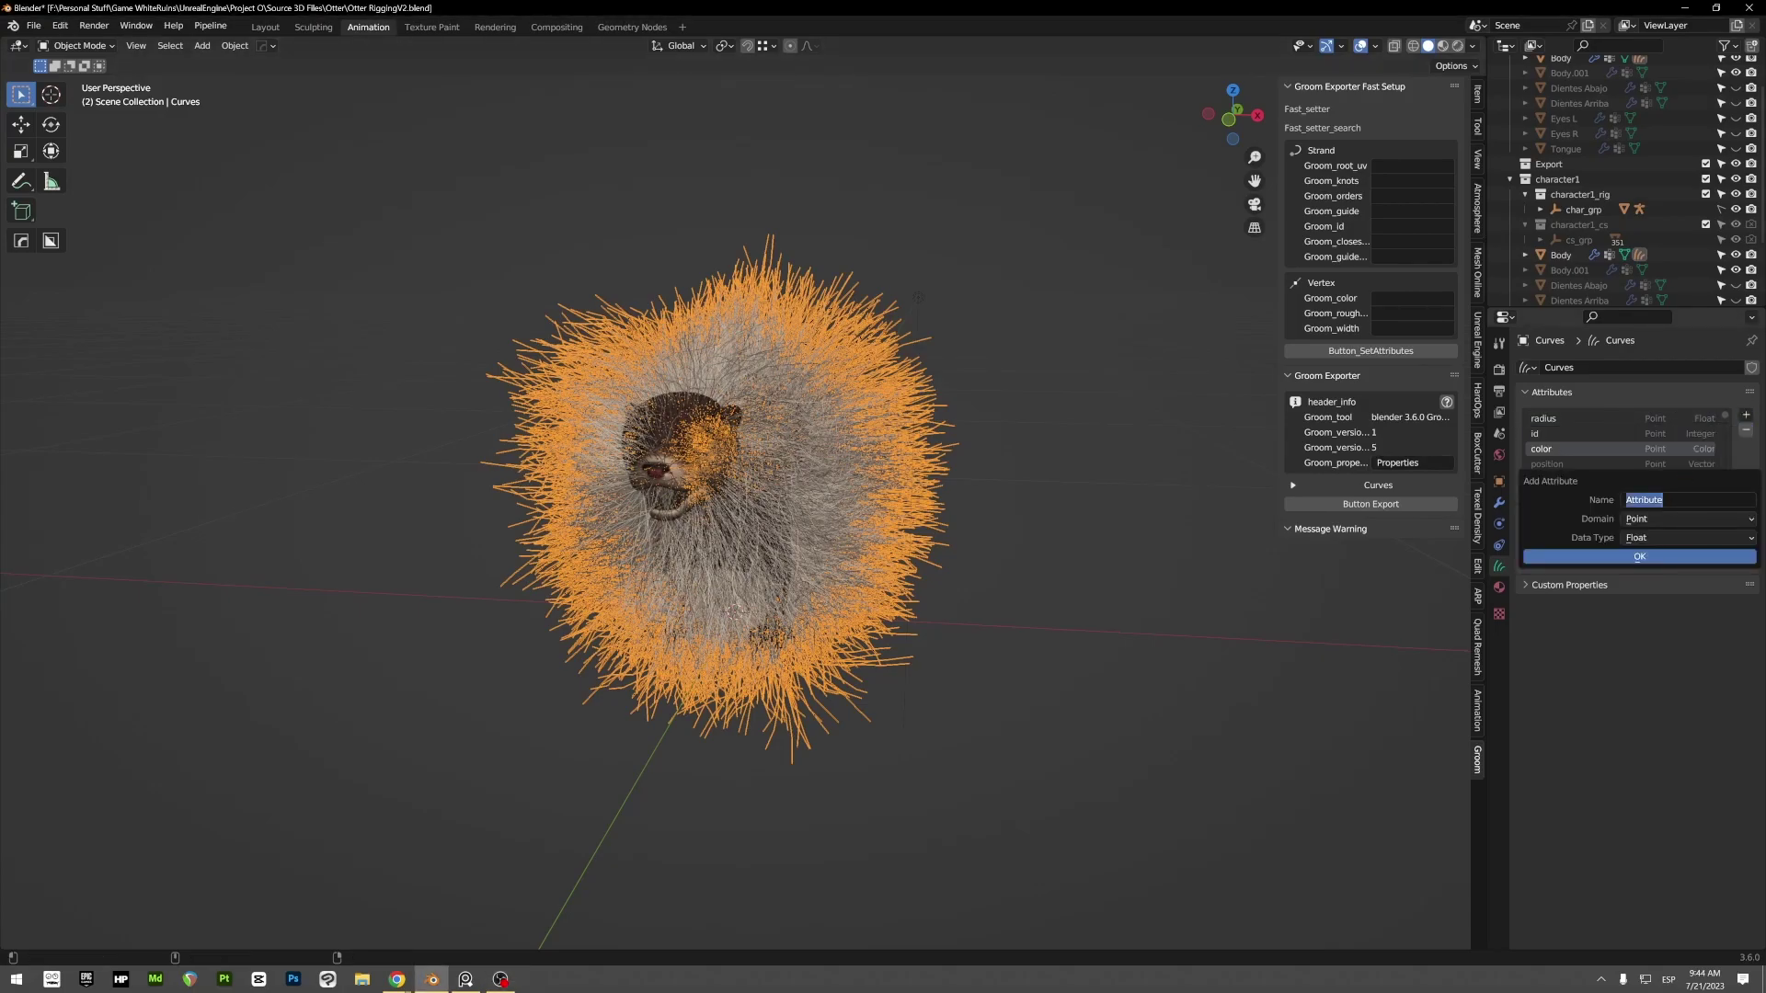
pyautogui.write('roughness')
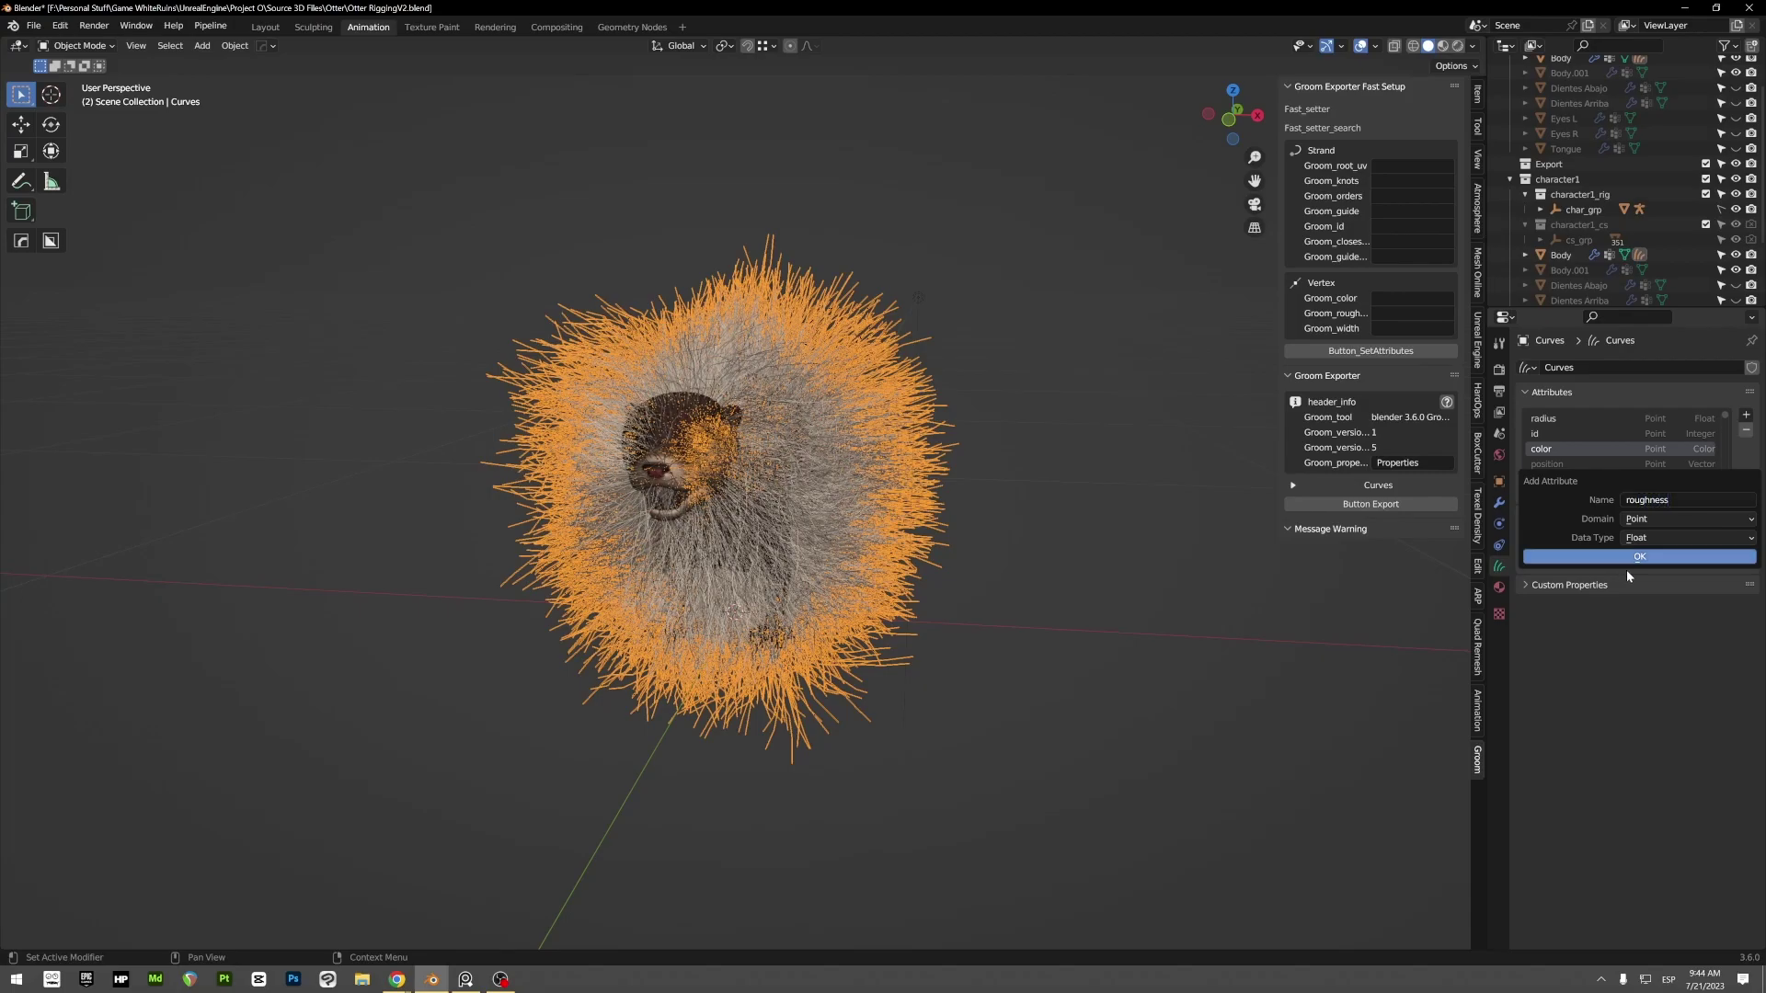
pyautogui.press('Return')
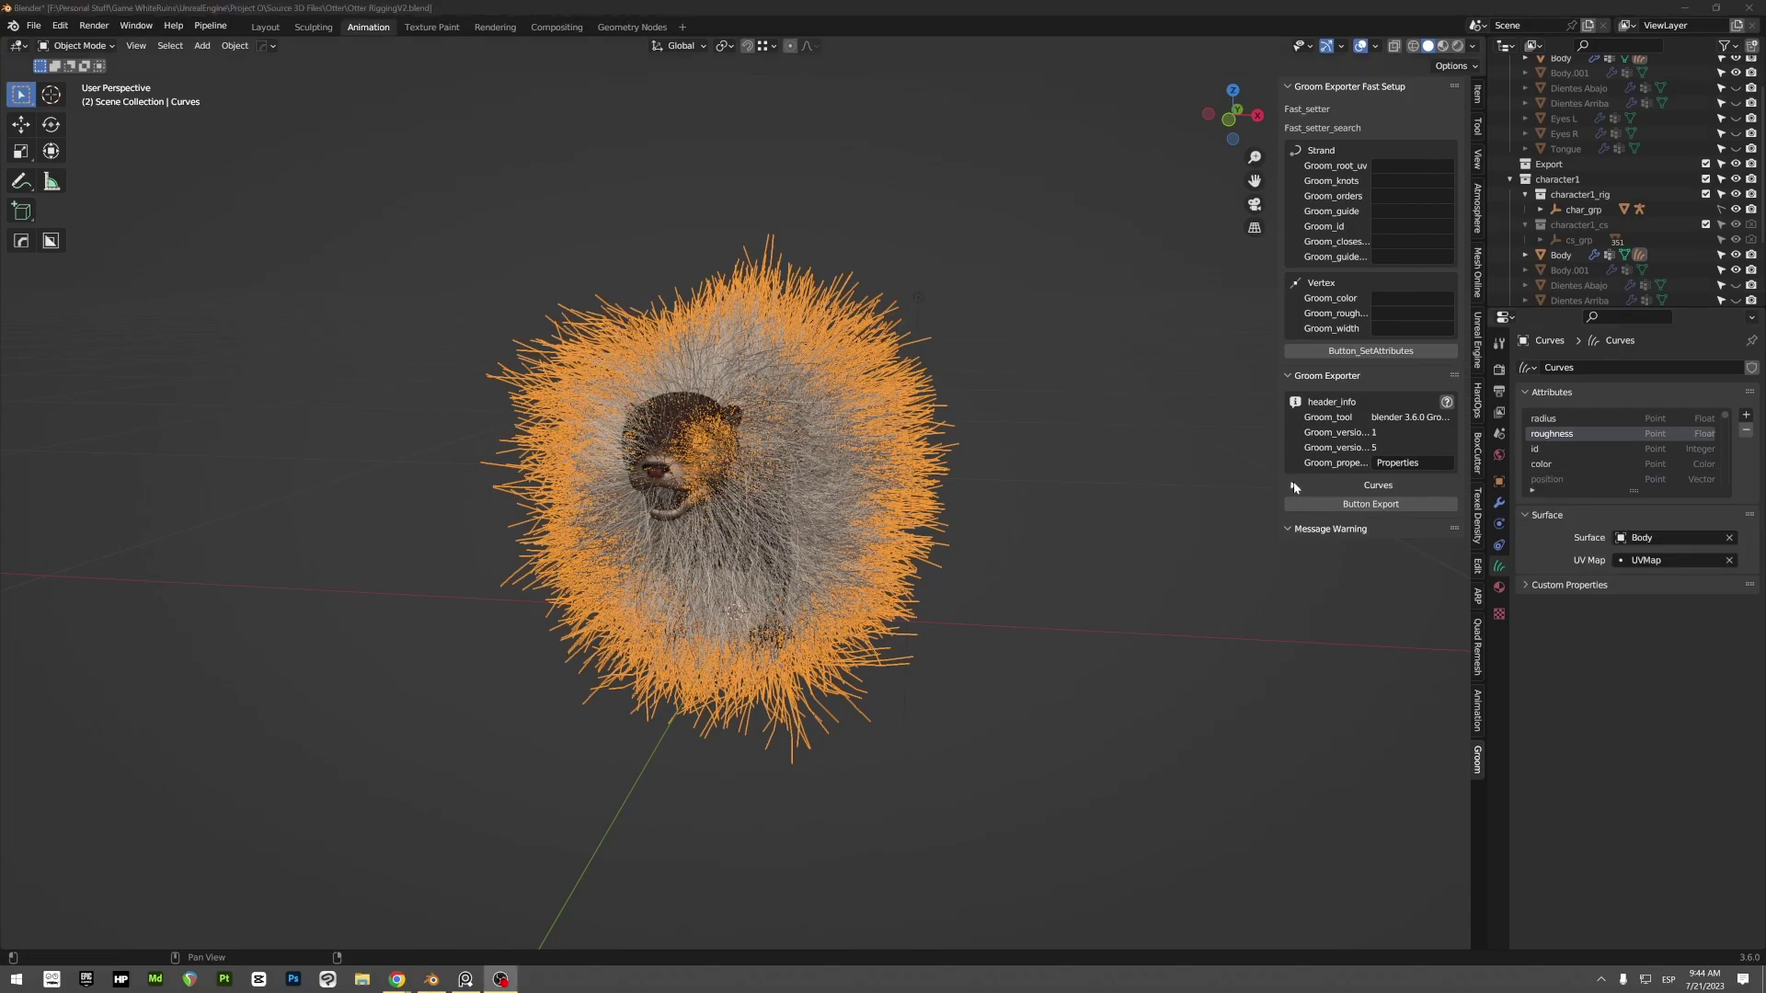
# Step: Expand the Curves settings in the Groom Exporter and assign surface_uv_coordinate to Groom_root_uv
pyautogui.click(1295, 485)
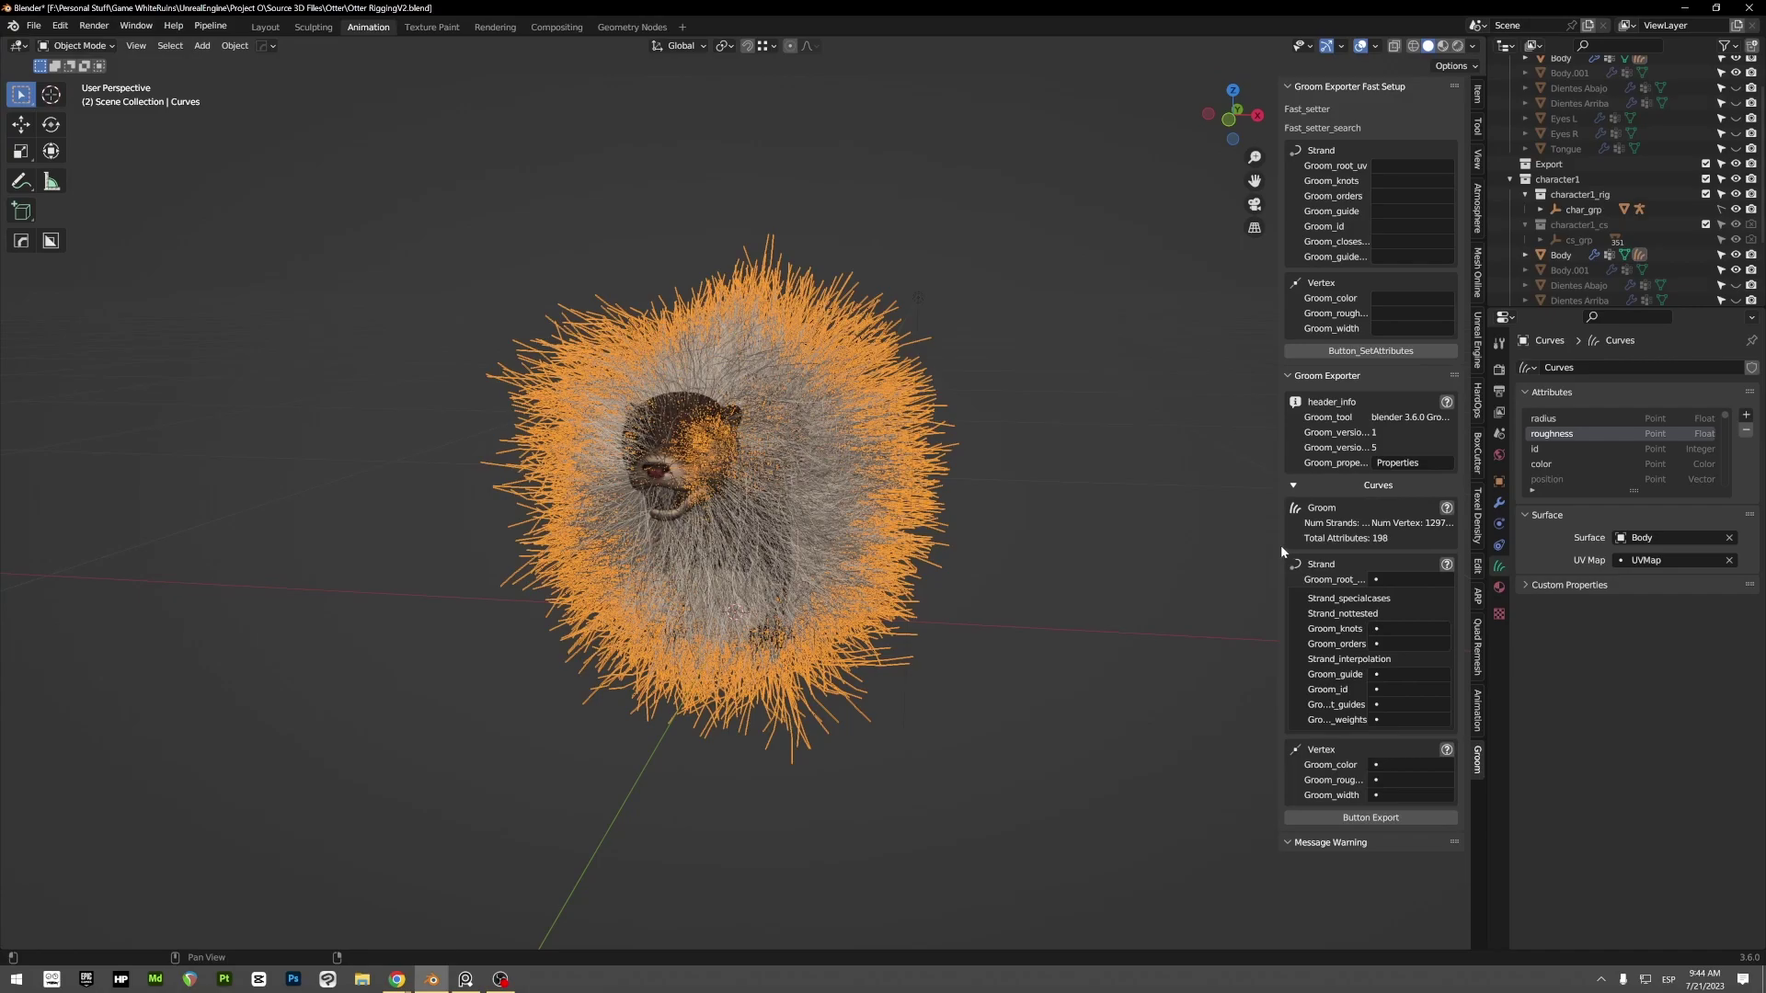
pyautogui.moveTo(1280, 544); pyautogui.dragTo(1228, 559)
pyautogui.click(1354, 580)
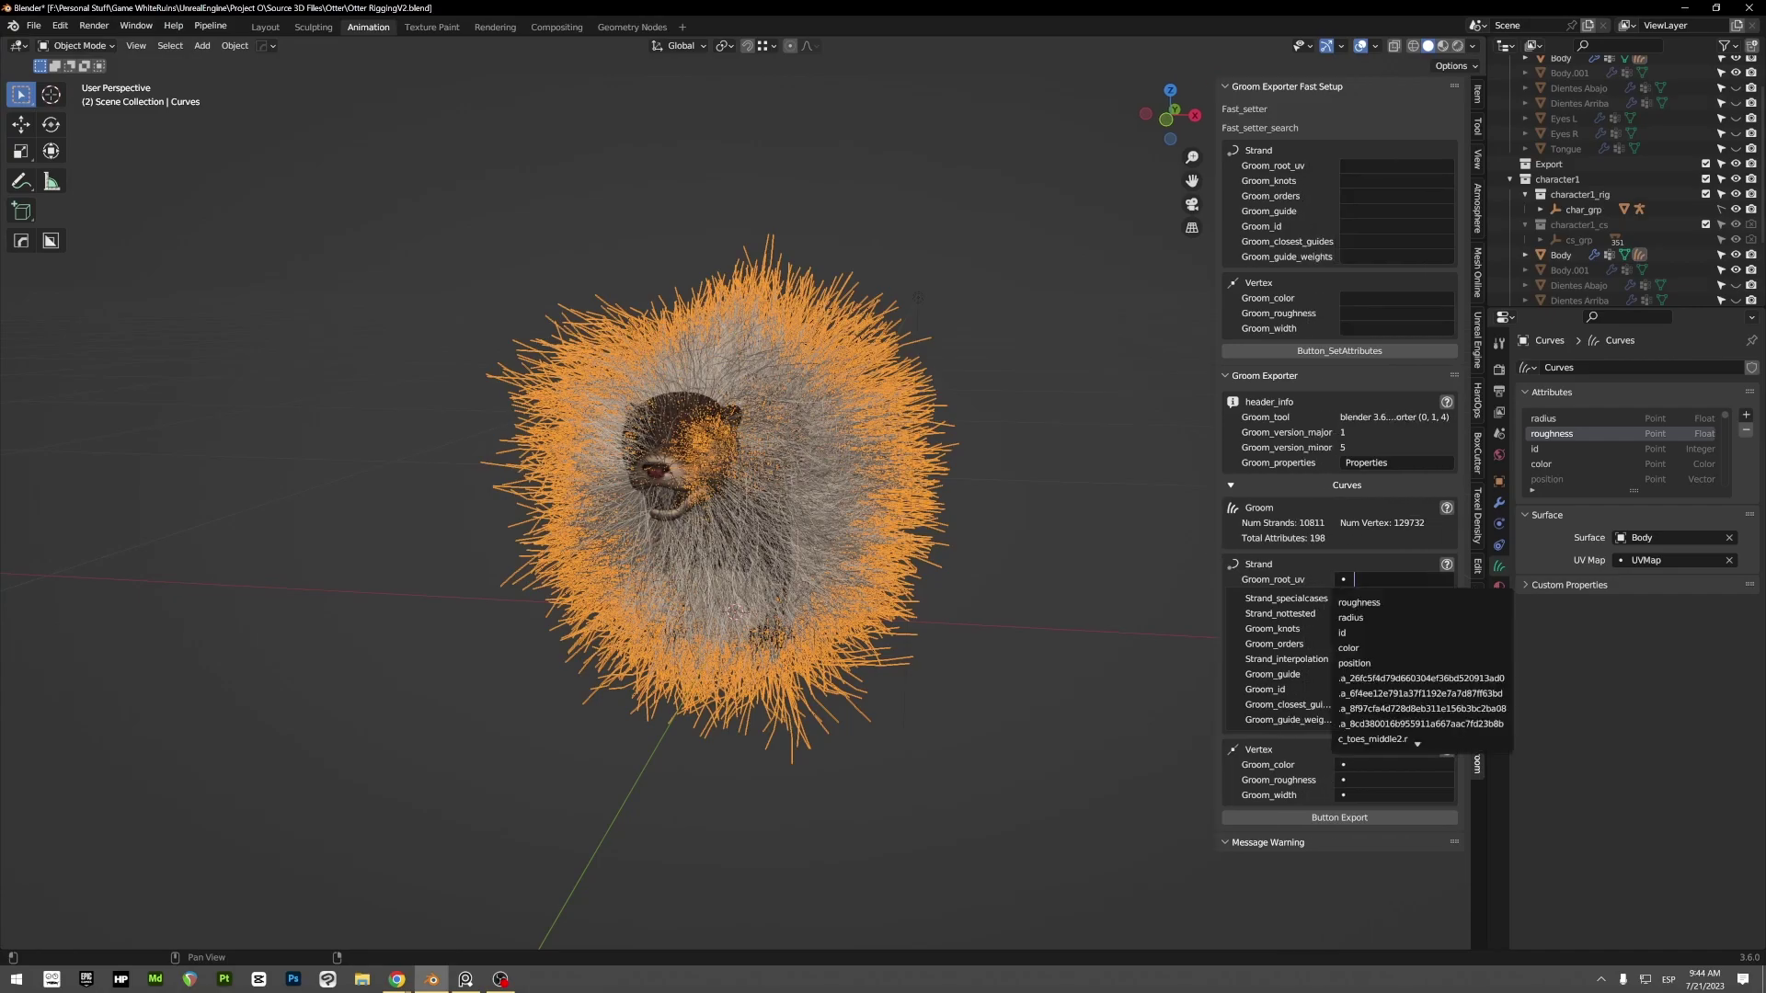
pyautogui.write('surfa')
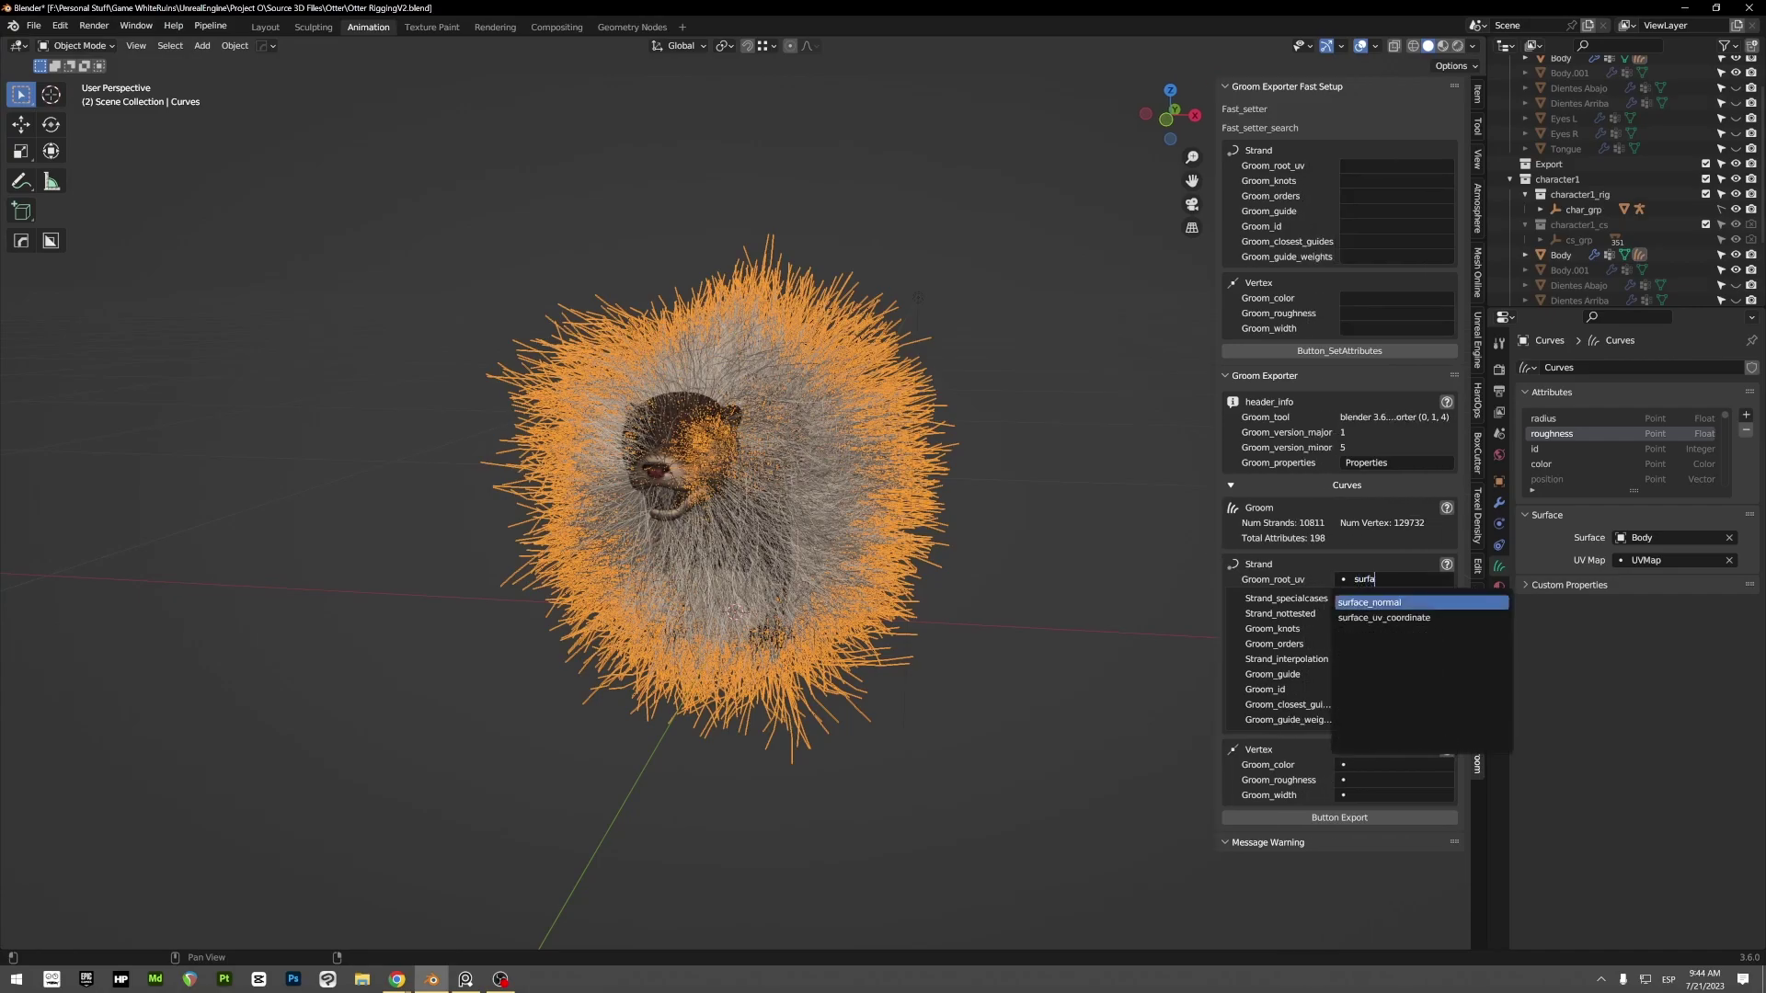
pyautogui.press('Down')
pyautogui.click(1407, 616)
# Step: Map the exporter's vertex attributes: Groom_color to color, Groom_roughness to roughness and Groom_width to radius
pyautogui.click(1376, 765)
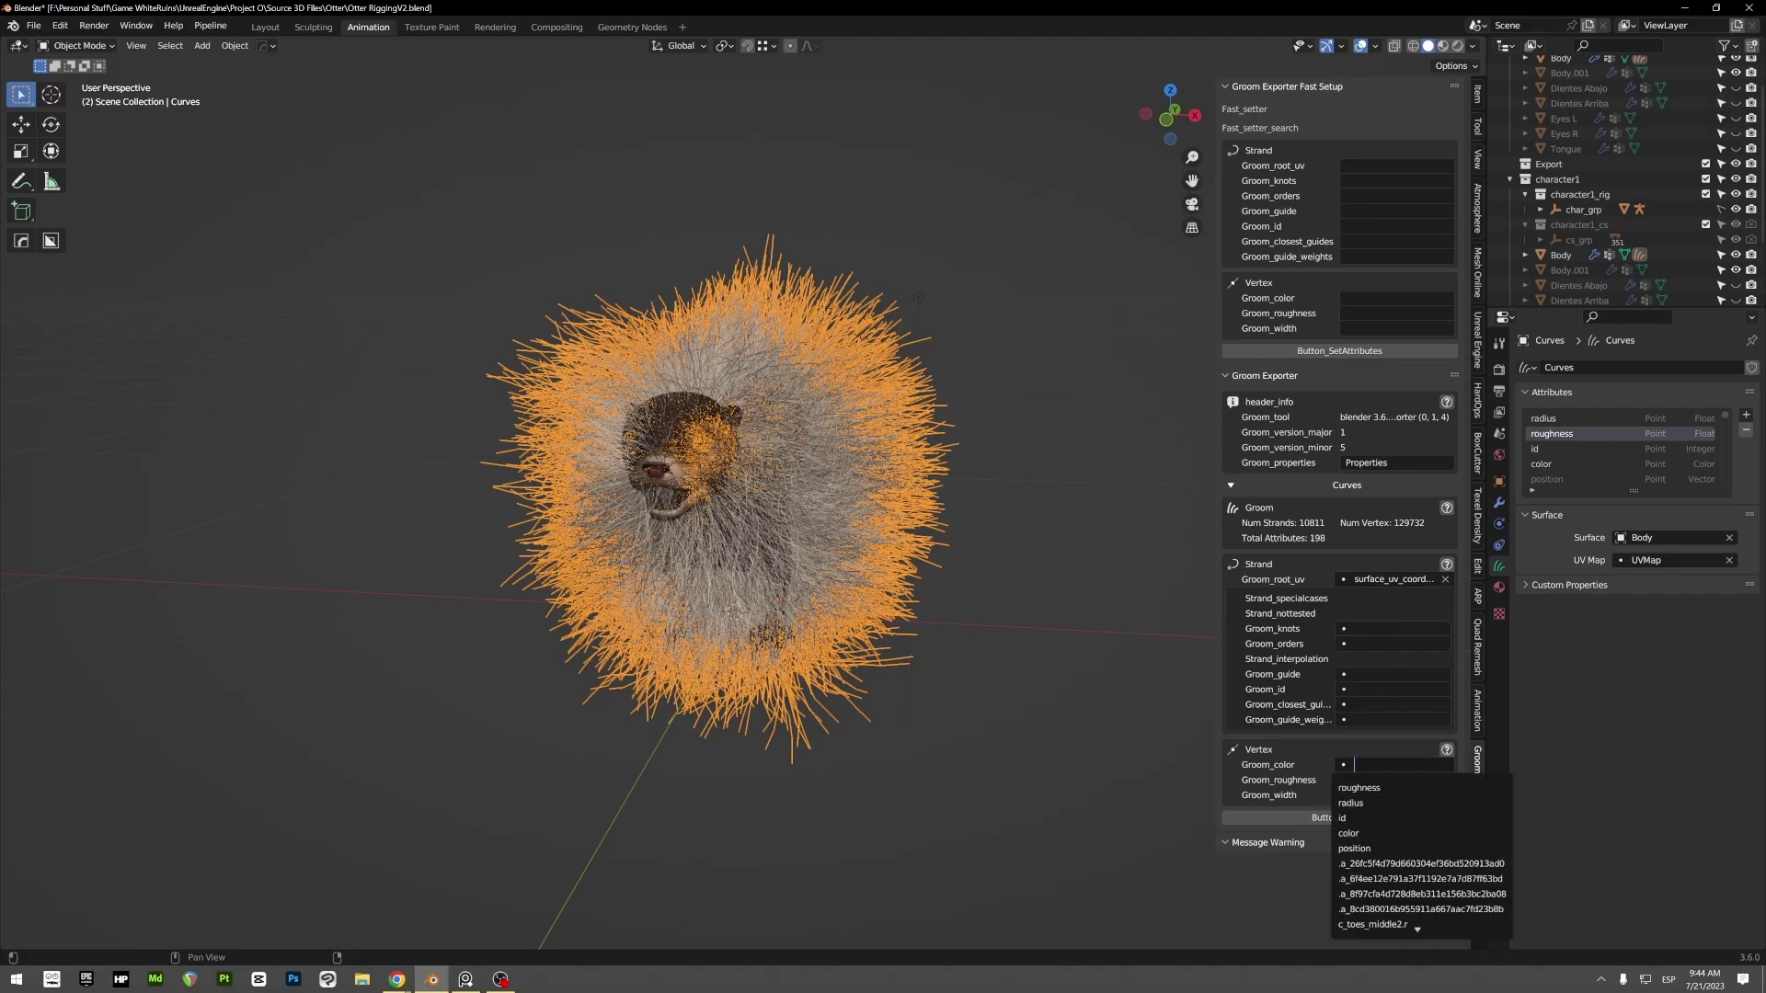
pyautogui.click(1370, 832)
pyautogui.click(1370, 779)
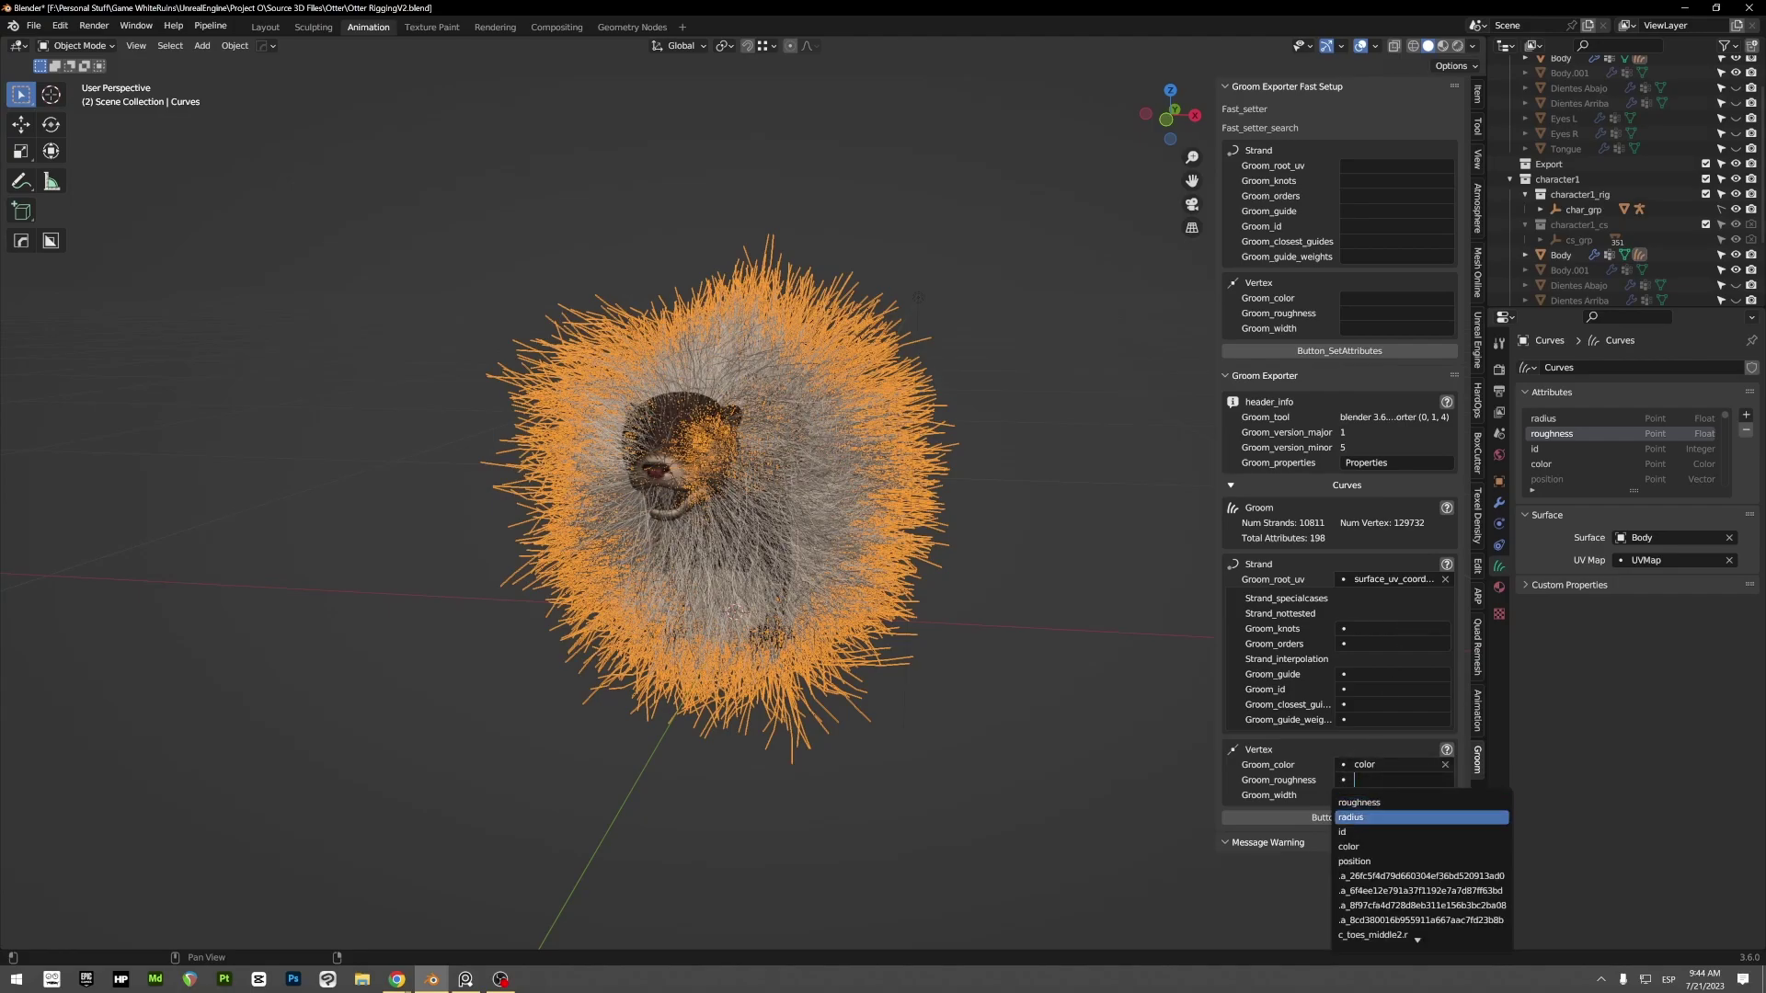
pyautogui.click(1360, 802)
pyautogui.click(1368, 794)
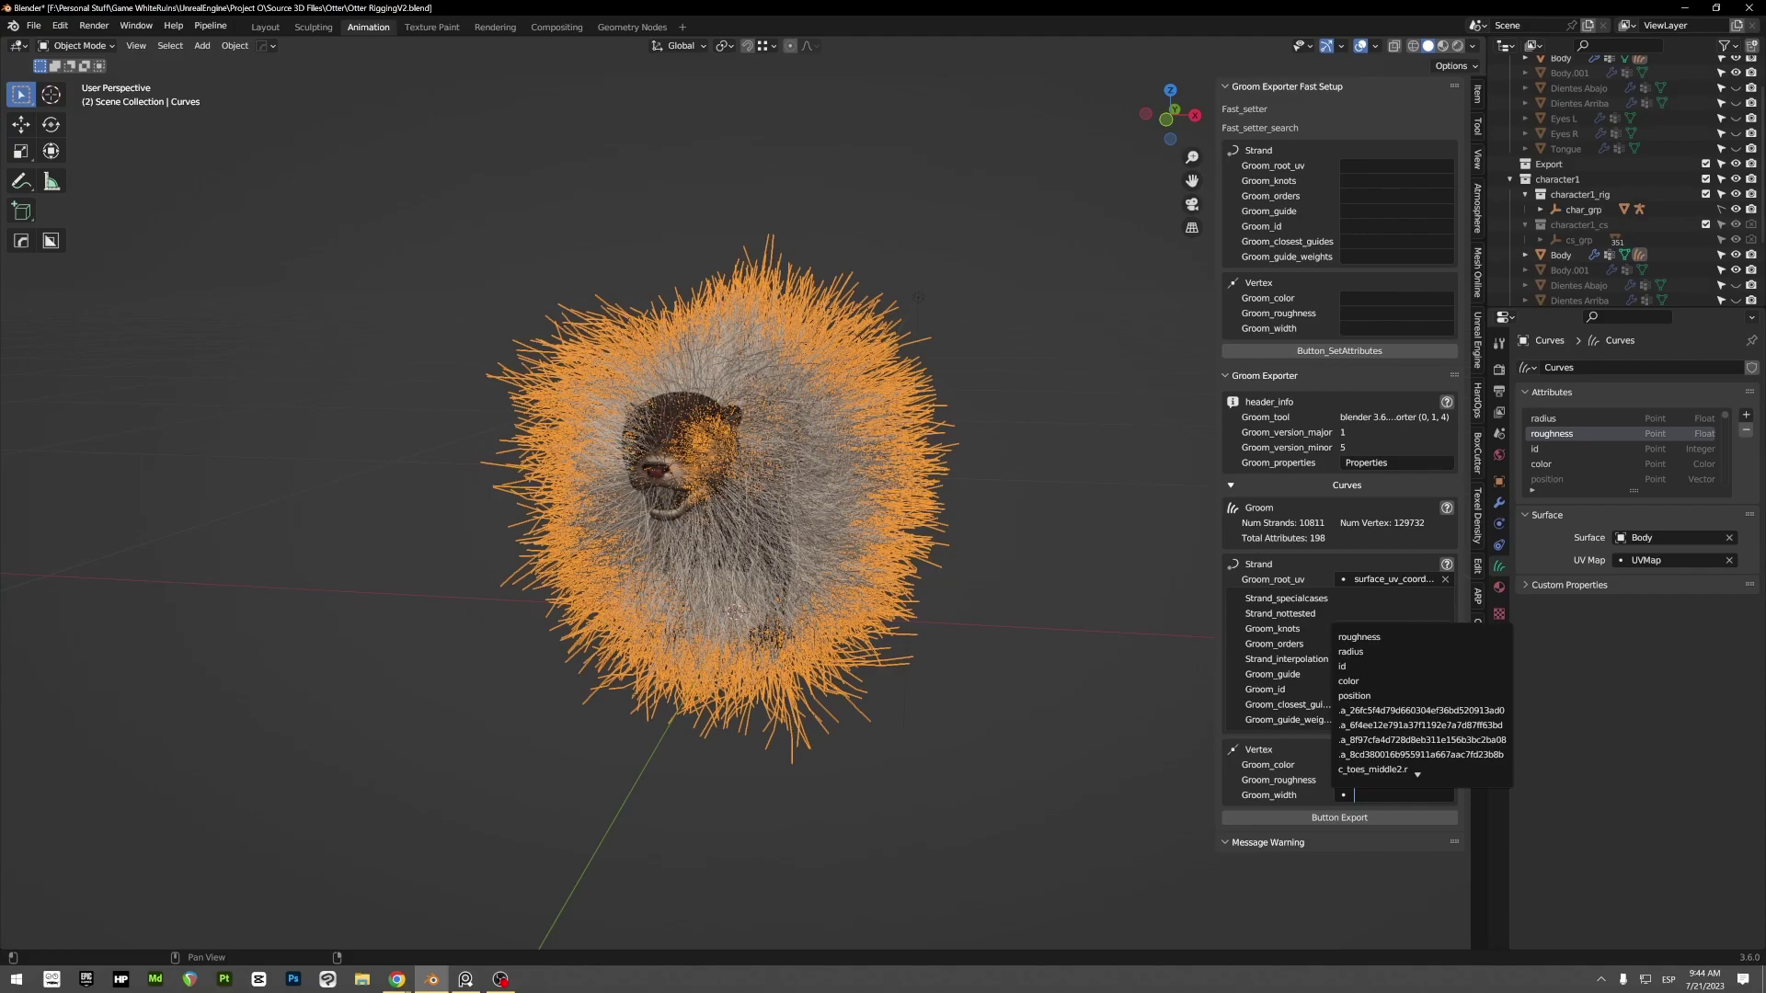
pyautogui.click(1359, 651)
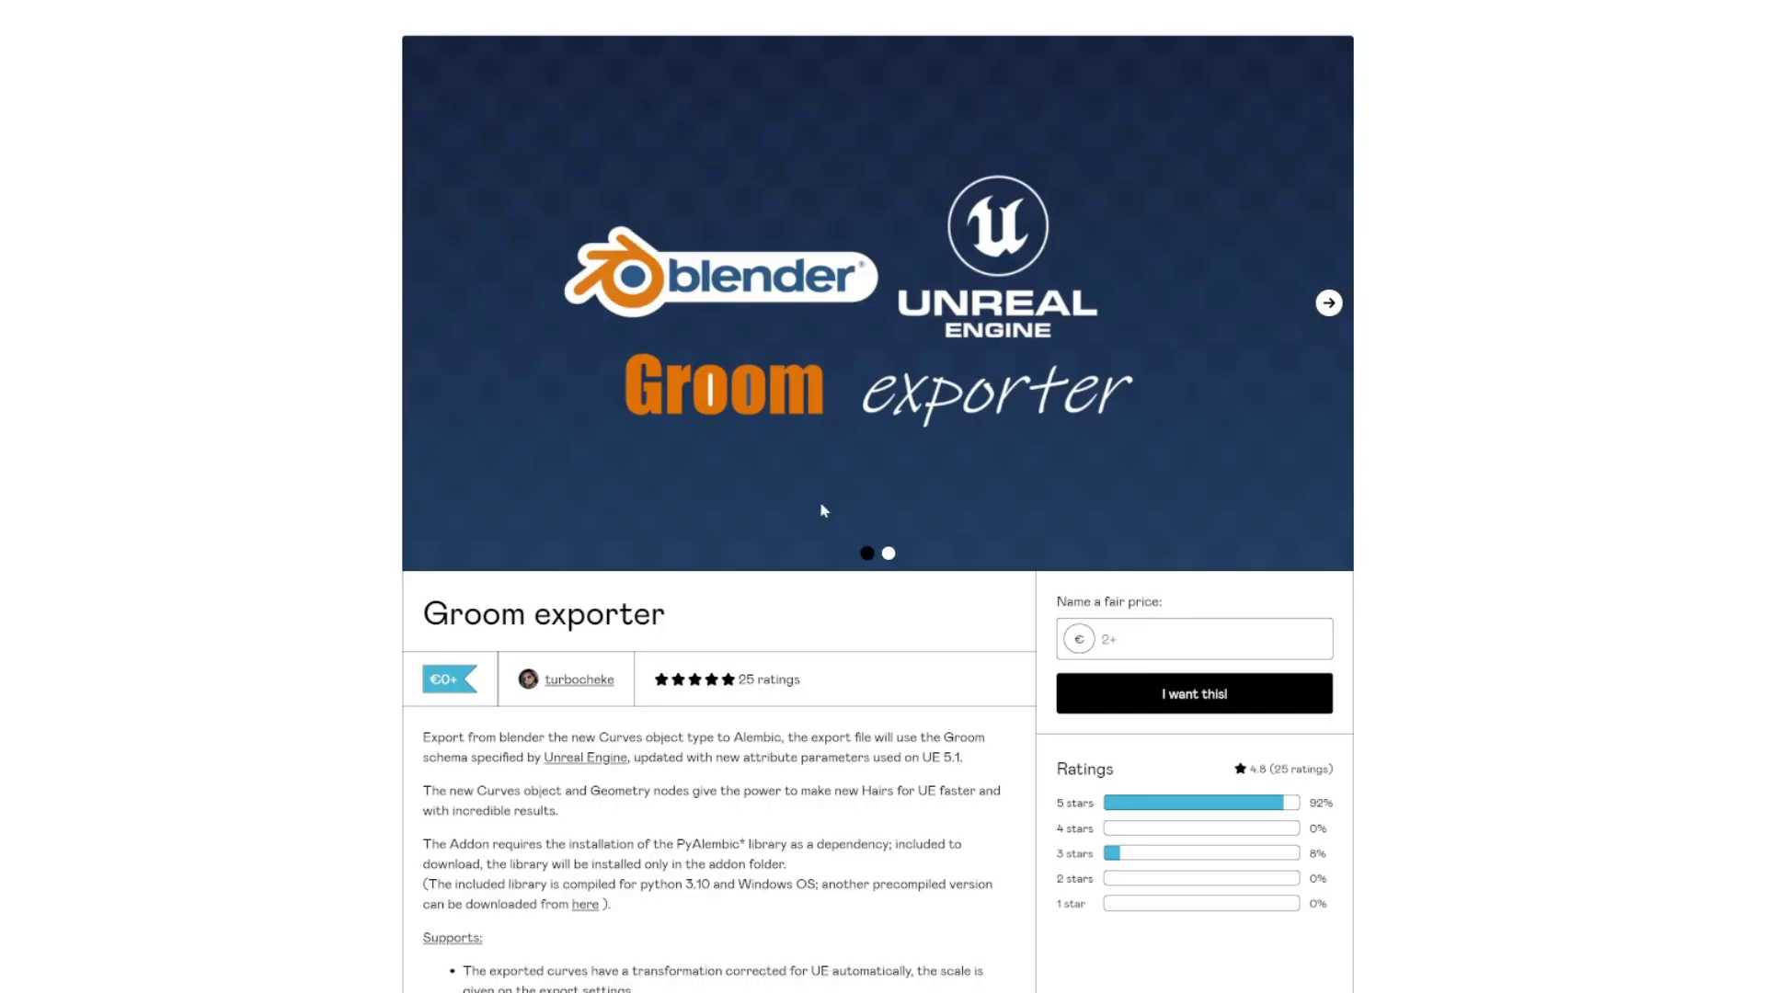
# Step: Switch to the browser and review the Groom exporter add-on's description and preview images
pyautogui.moveTo(715, 737); pyautogui.dragTo(713, 758)
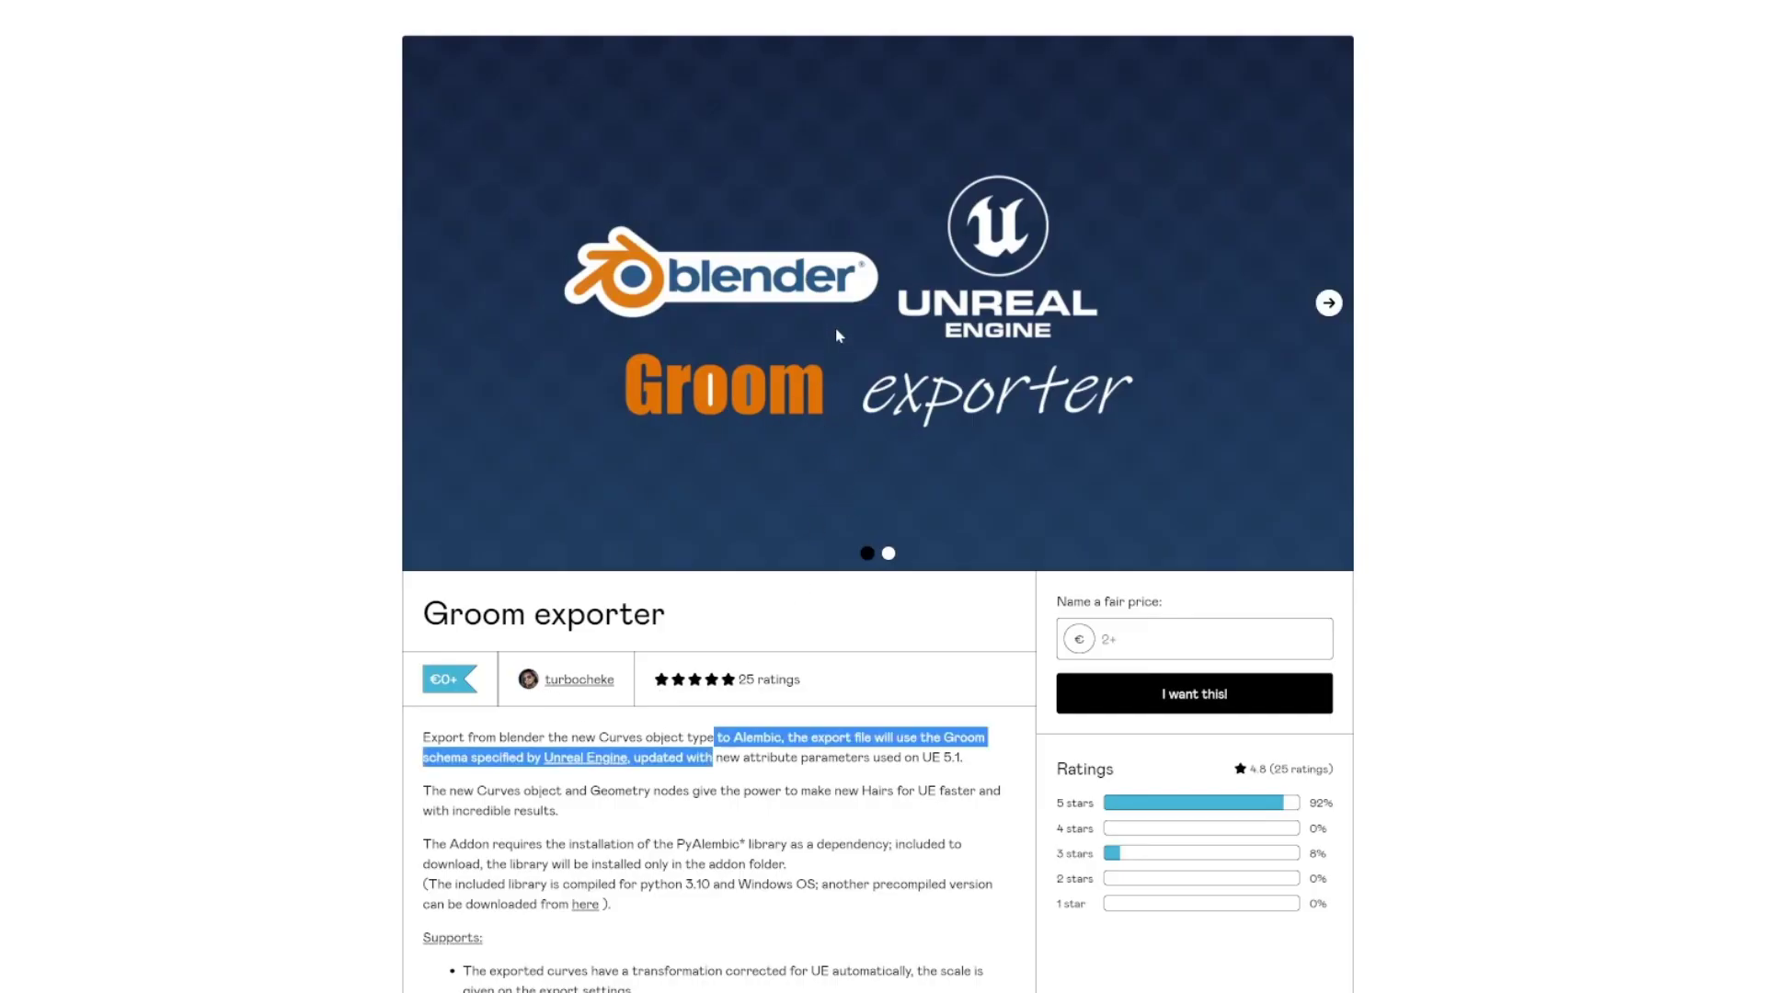
pyautogui.moveTo(448, 613)
pyautogui.mouseDown()
pyautogui.moveTo(664, 614)
pyautogui.moveTo(448, 613)
pyautogui.mouseUp()
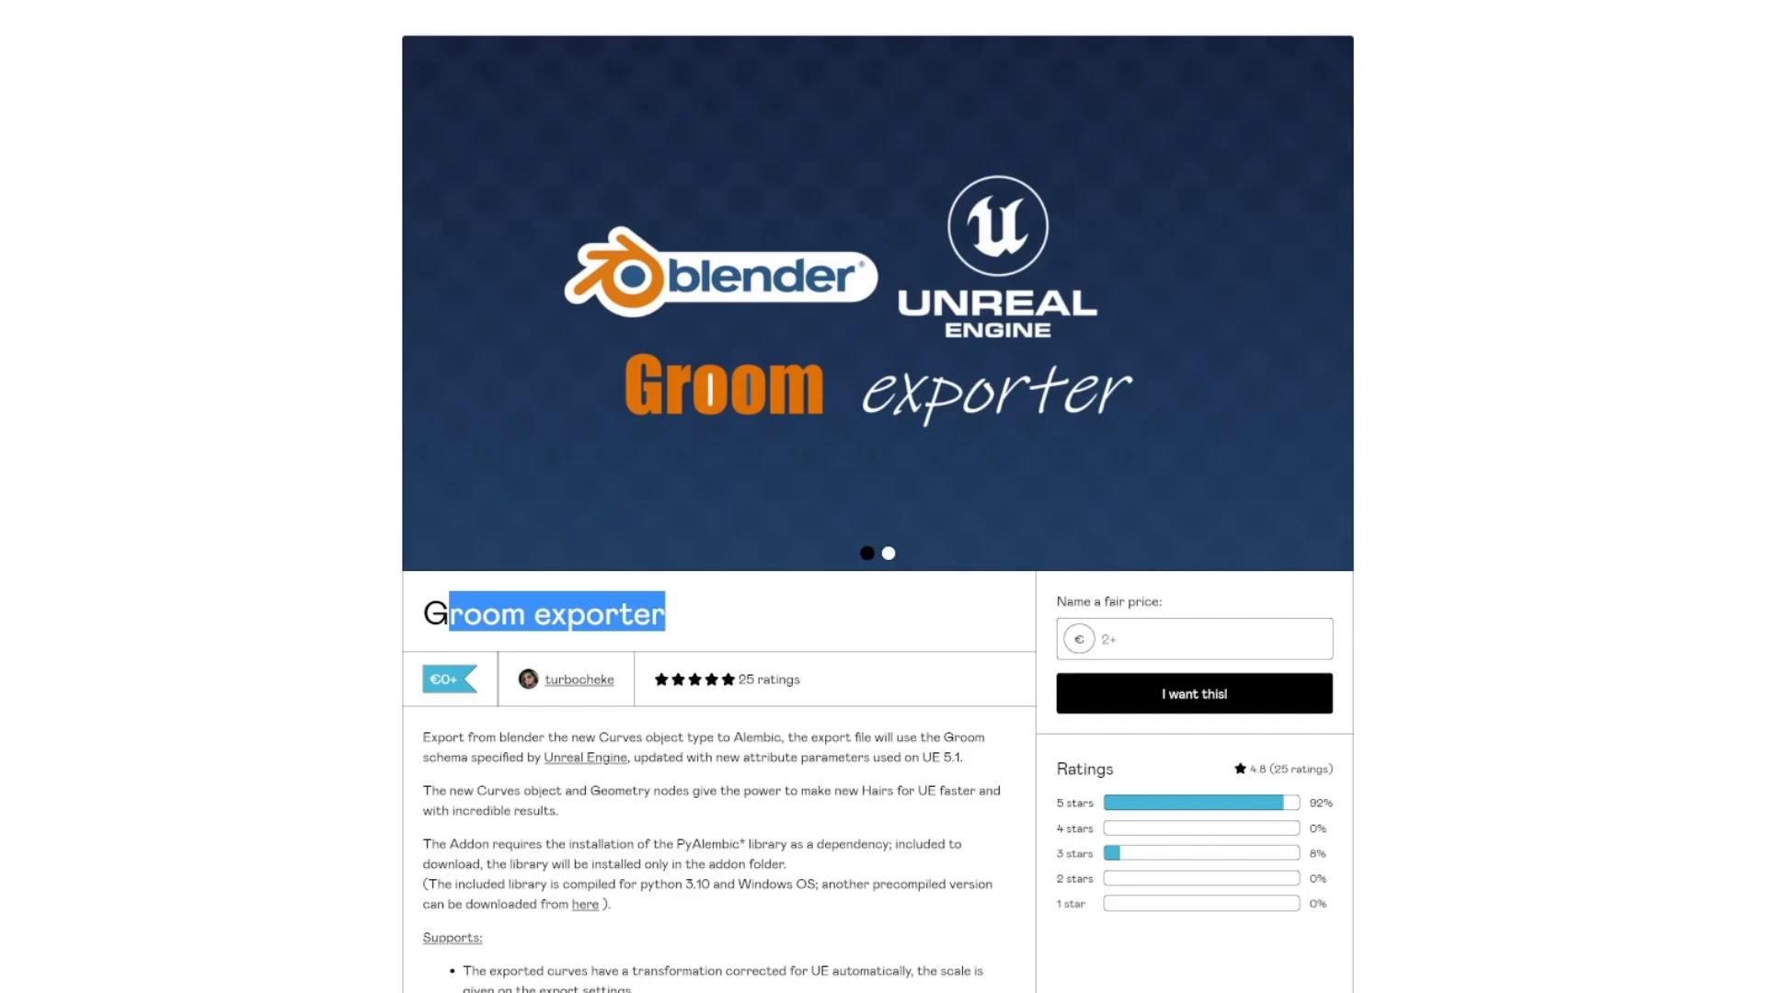
pyautogui.click(449, 614)
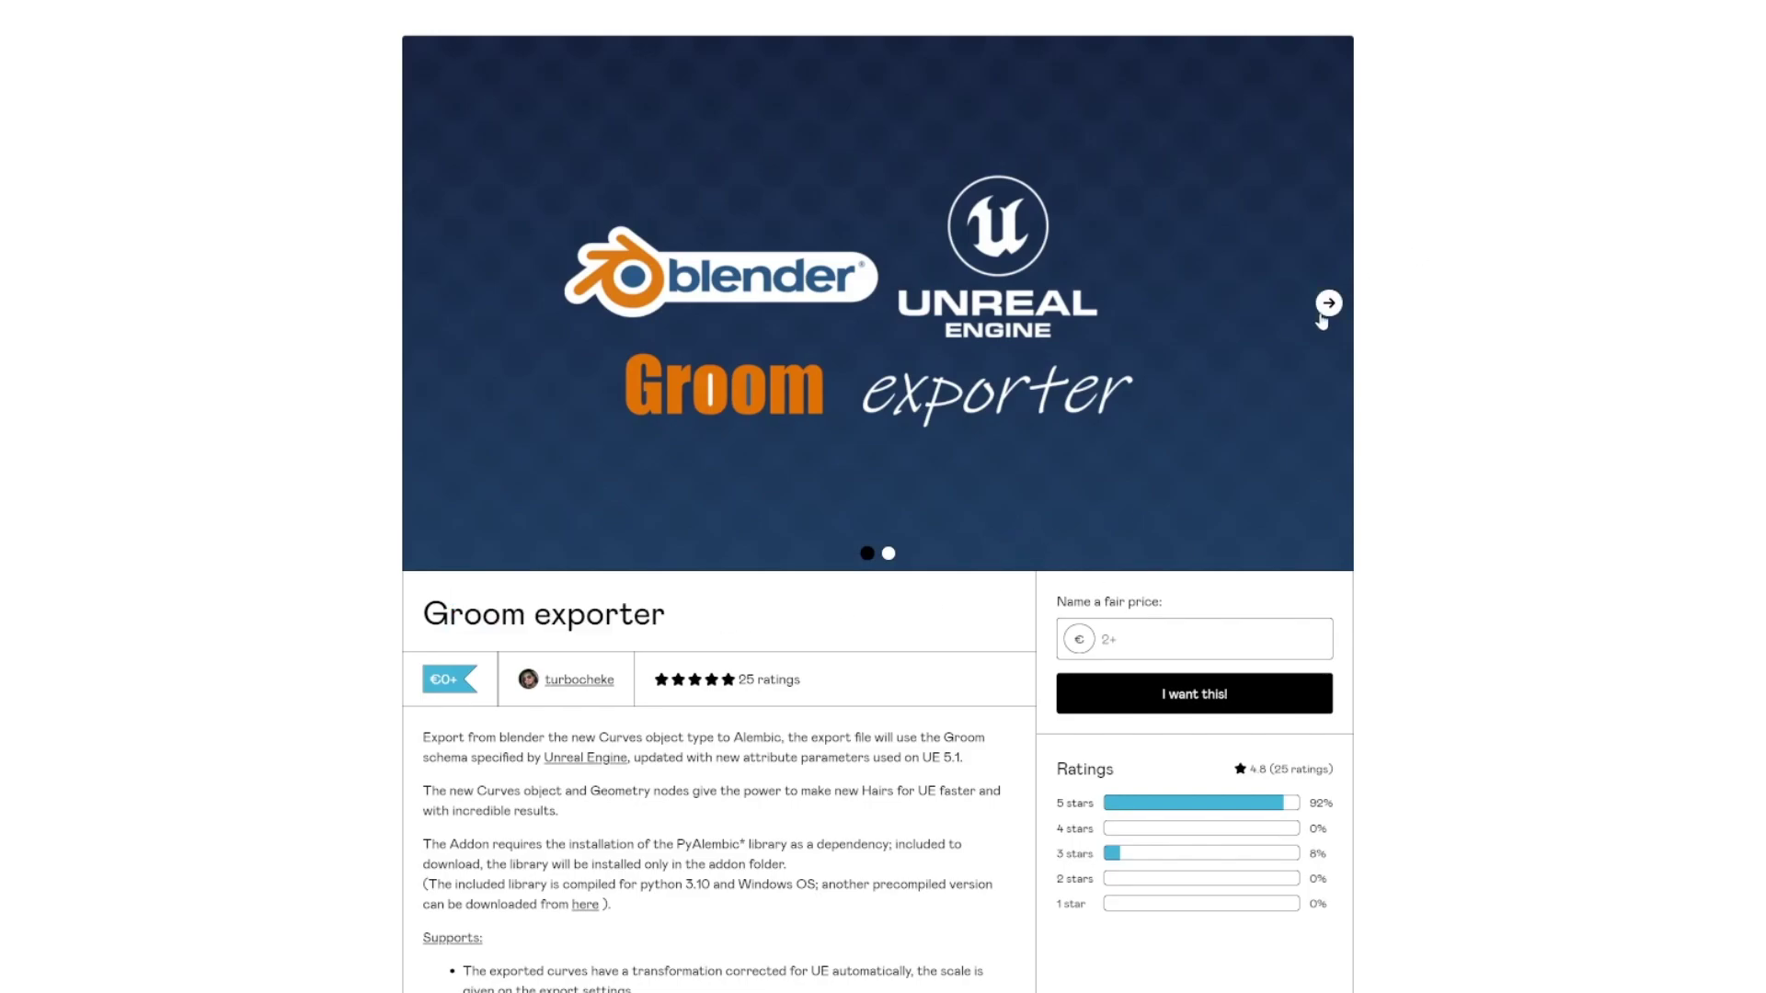
pyautogui.click(1328, 304)
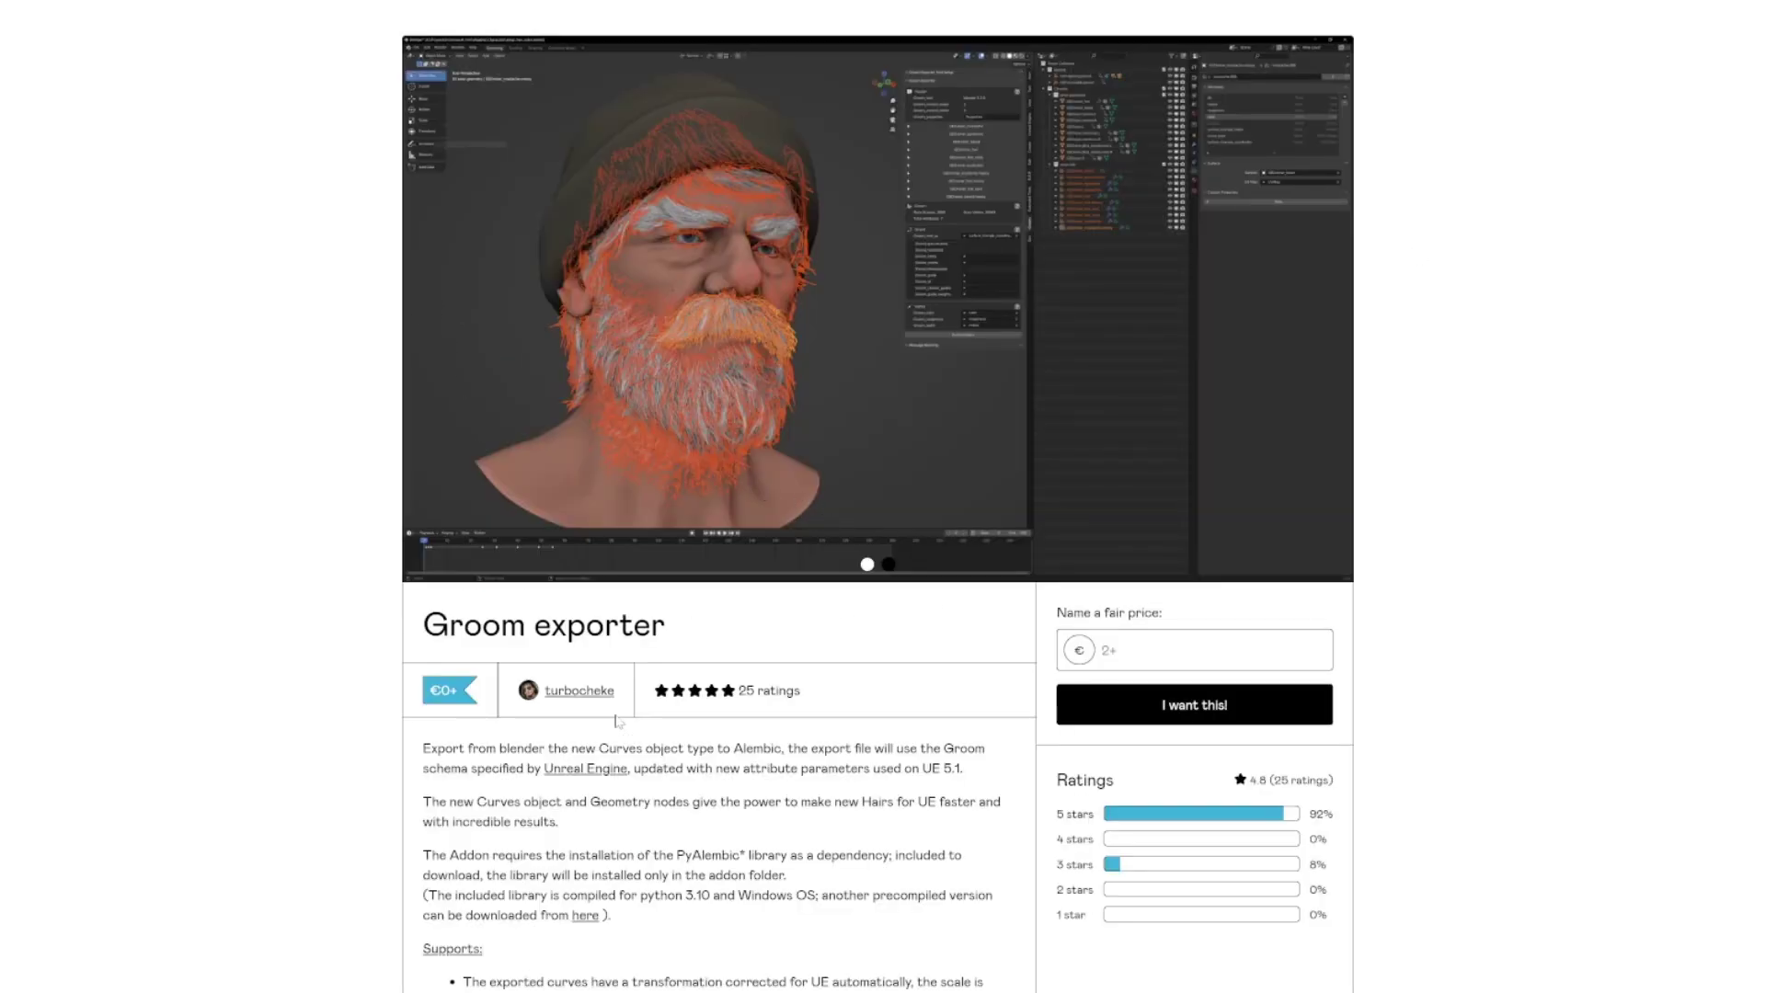
pyautogui.click(430, 319)
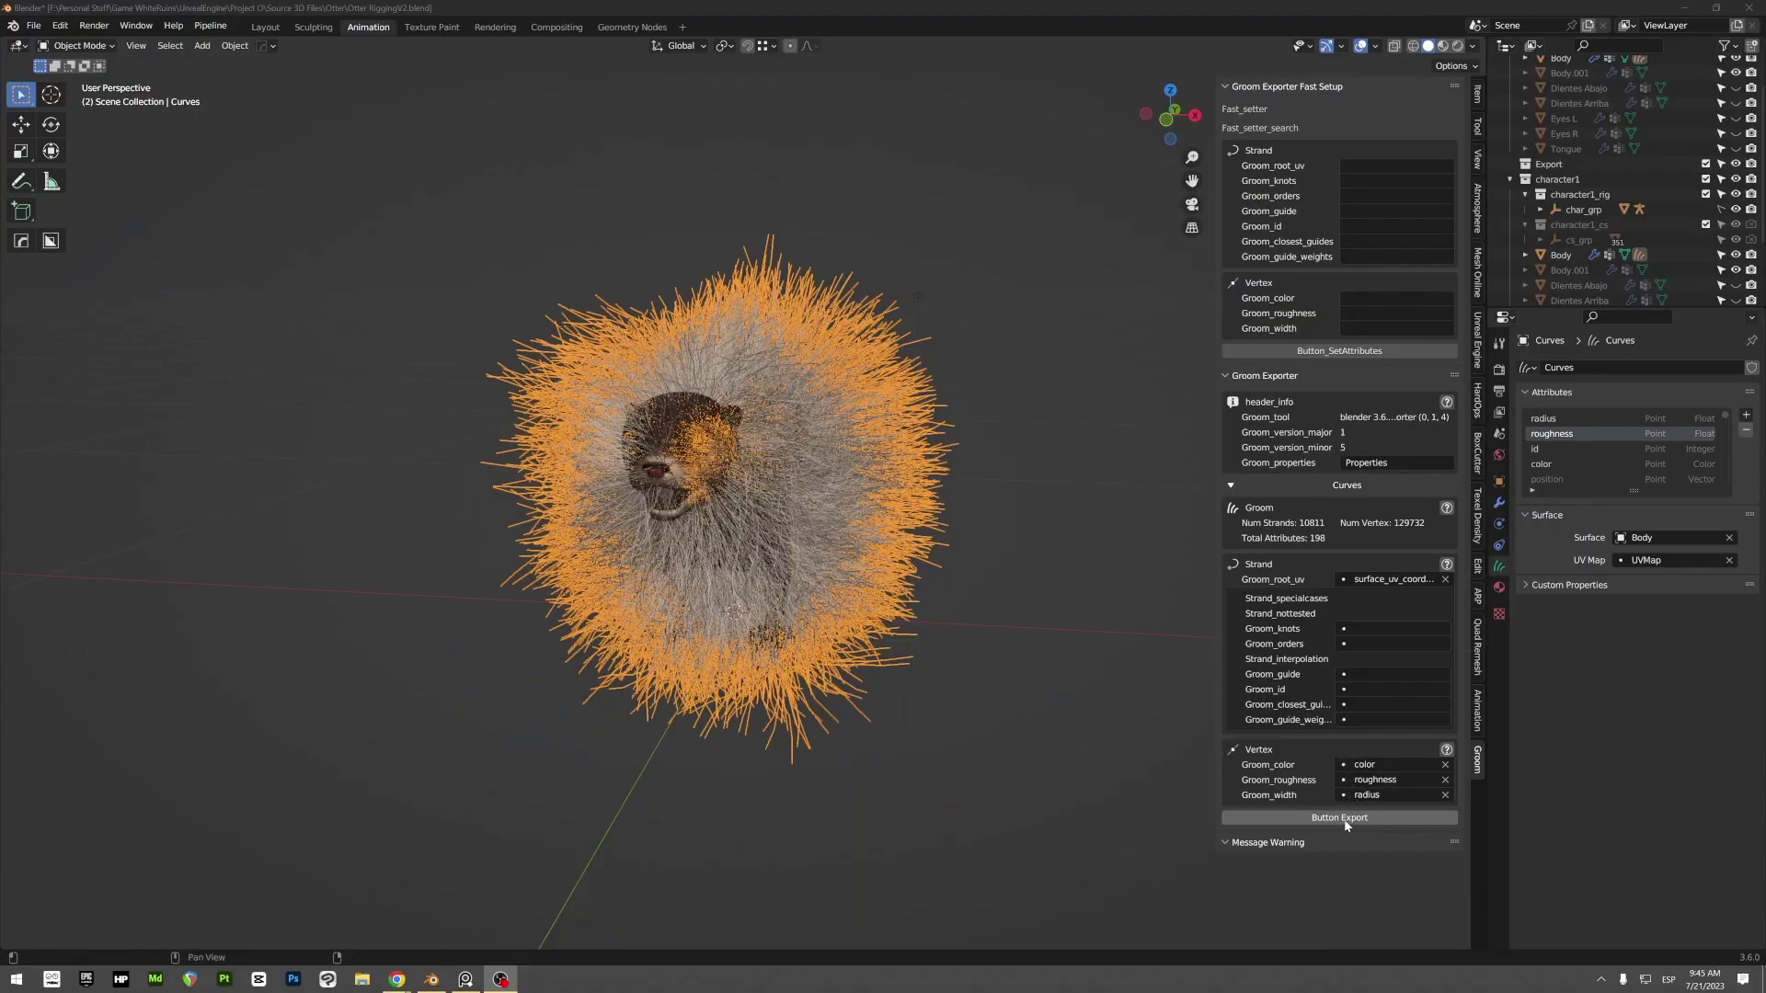
# Step: Export the fur curves to the Export to Unreal Folder as "Otter omg this finally works.abc"
pyautogui.click(1342, 820)
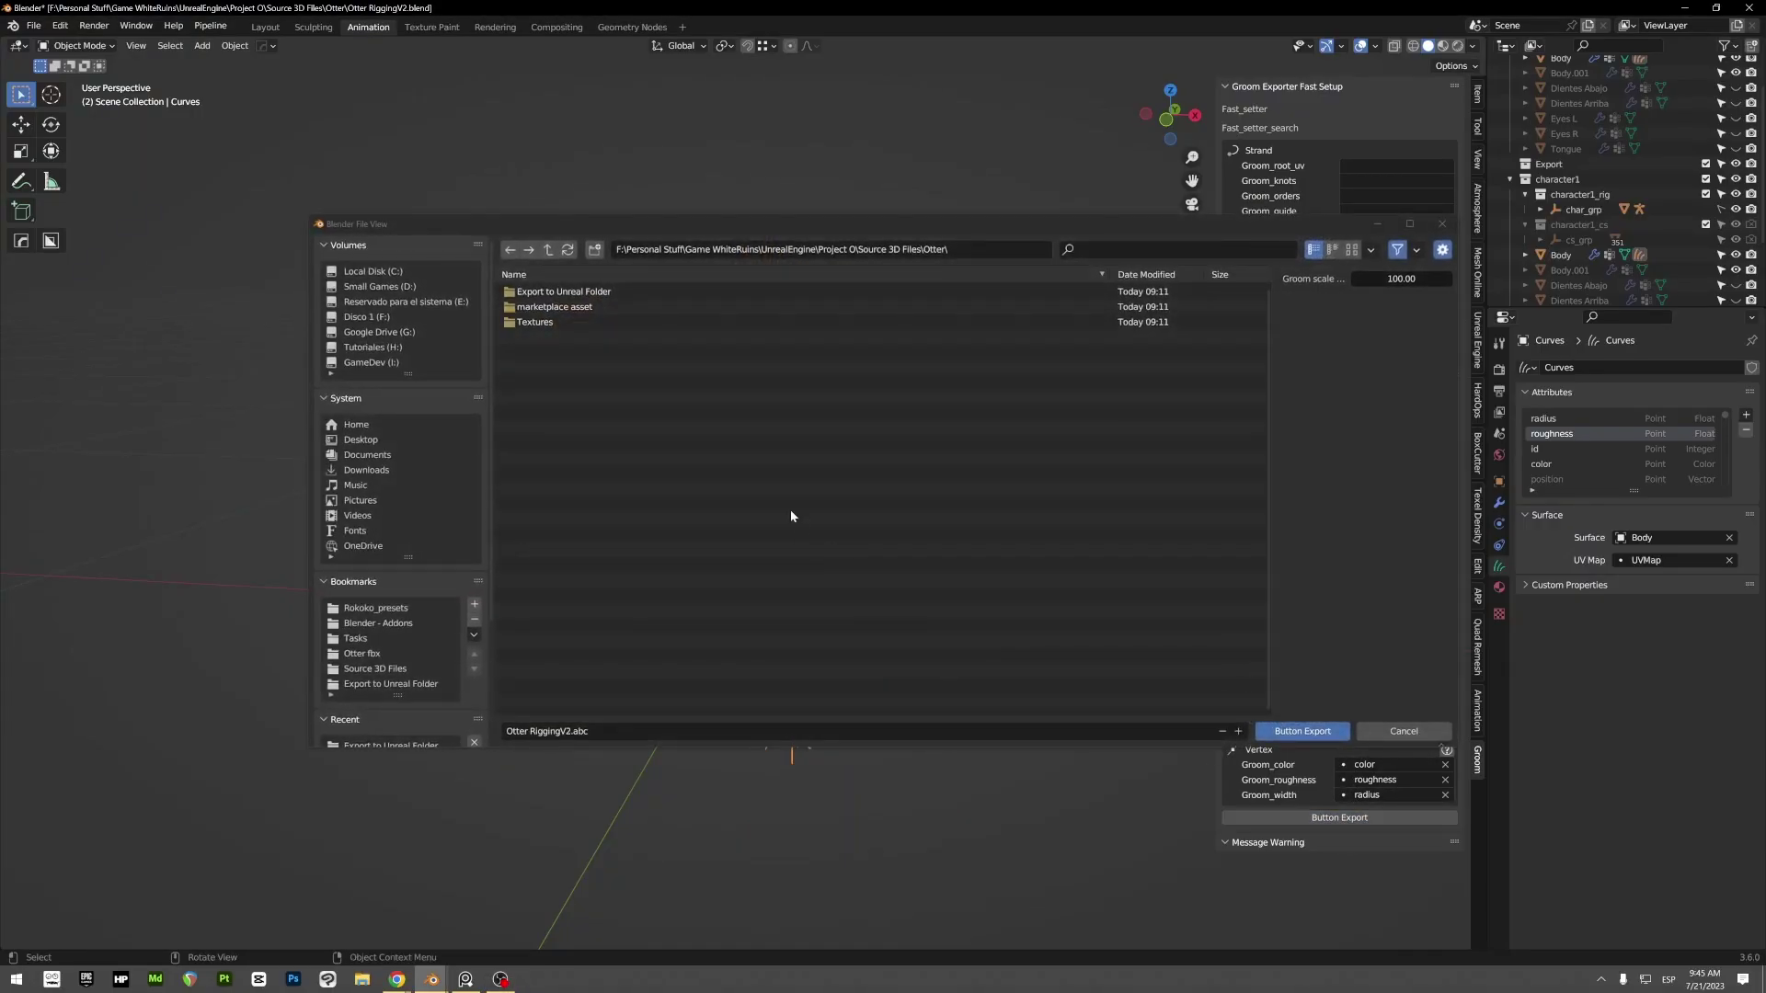
pyautogui.click(391, 684)
pyautogui.click(571, 732)
pyautogui.click(571, 732)
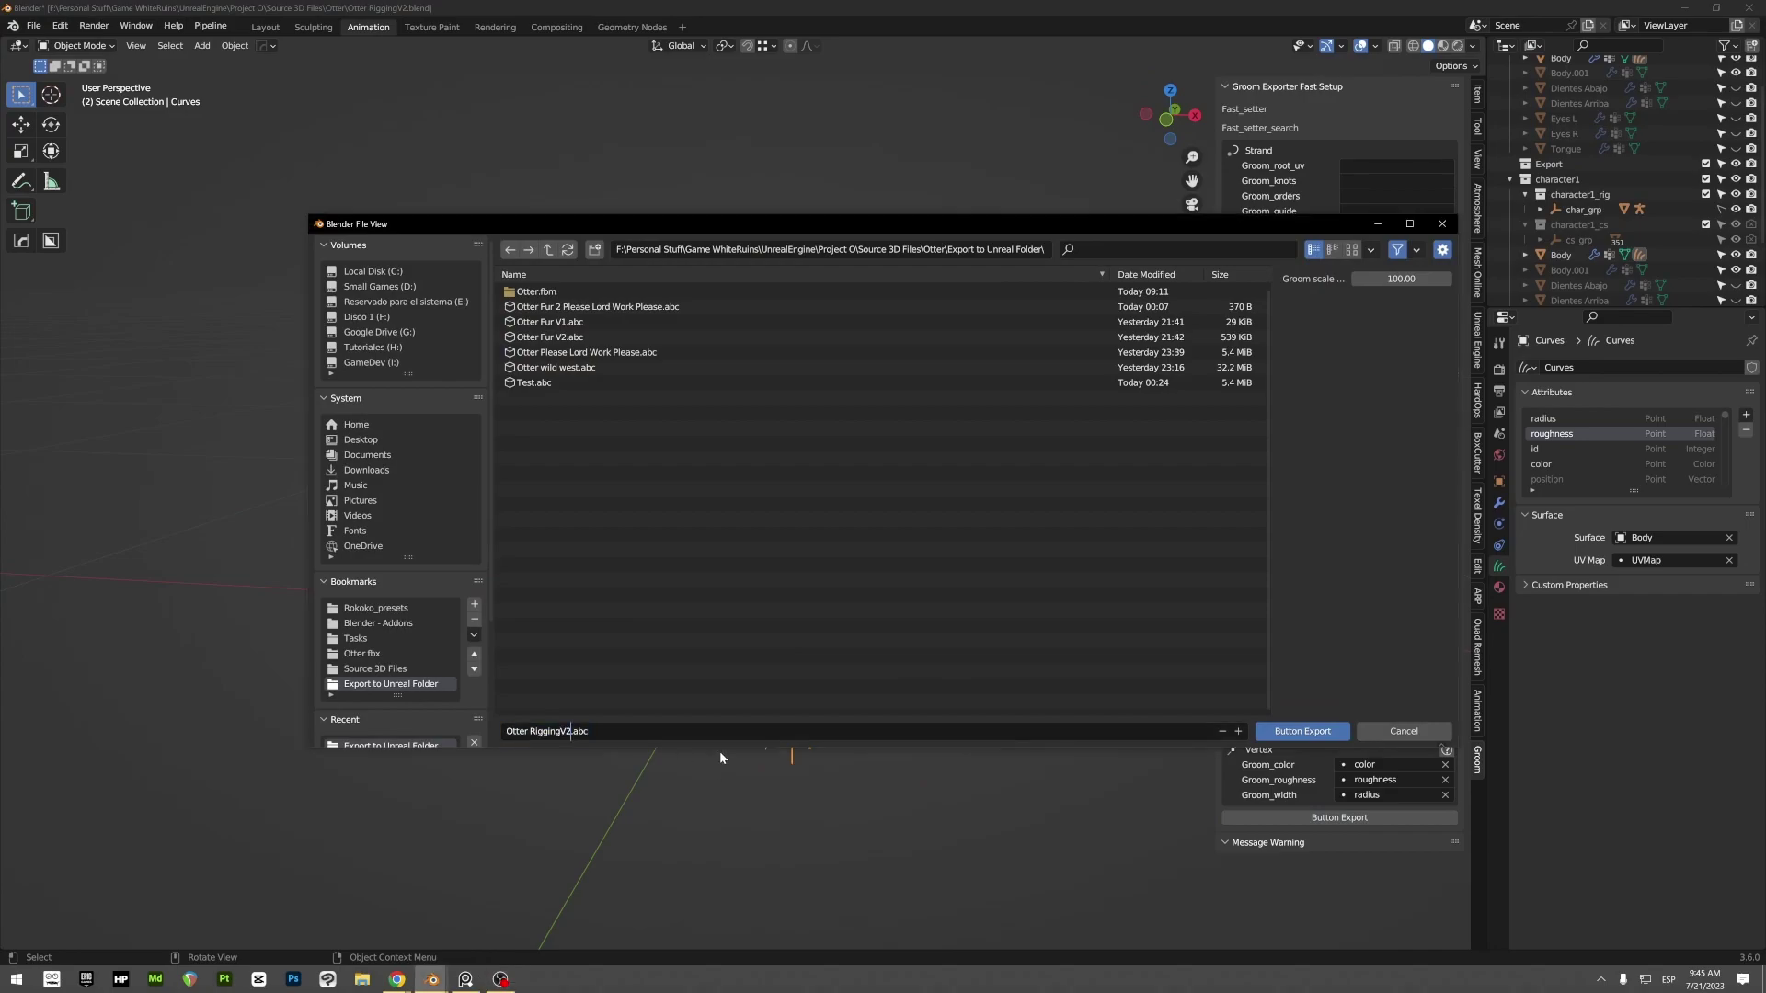
pyautogui.press('BackSpace')
pyautogui.press('BackSpace')
pyautogui.press('BackSpace')
pyautogui.press('BackSpace')
pyautogui.press('BackSpace')
pyautogui.press('BackSpace')
pyautogui.press('BackSpace')
pyautogui.press('BackSpace')
pyautogui.press('BackSpace')
pyautogui.write('omg this finally works')
pyautogui.click(1299, 731)
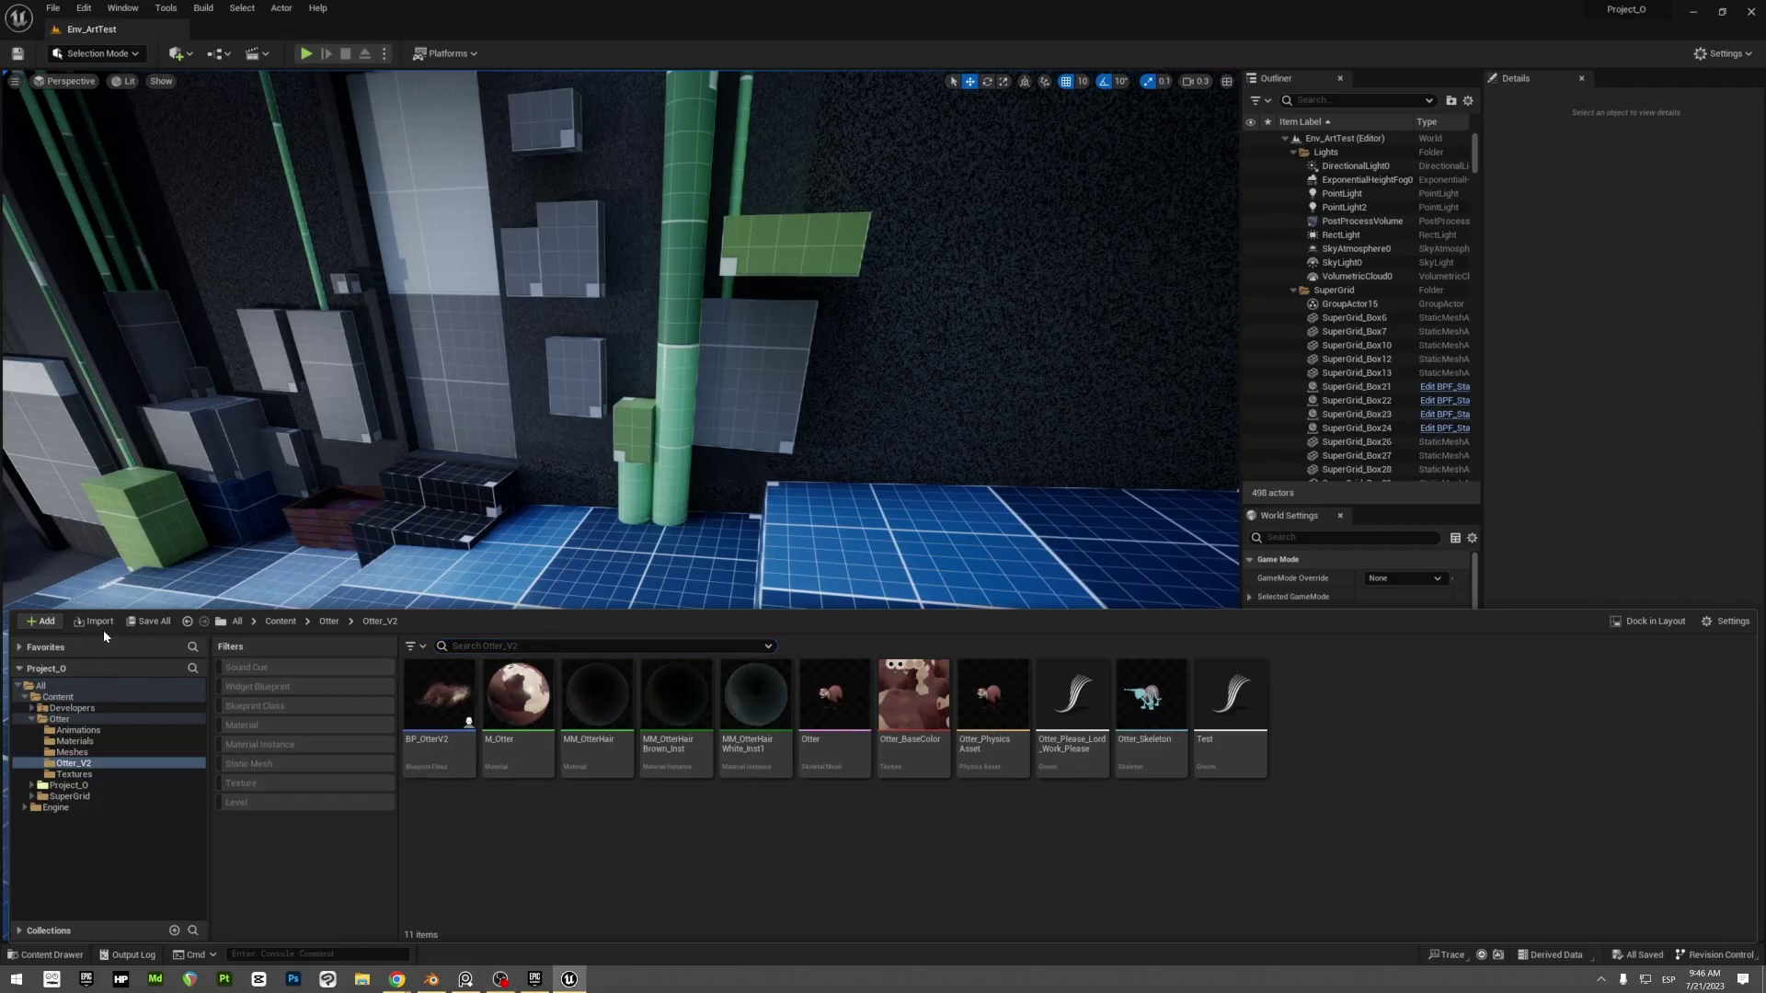
# Step: Switch to Unreal Engine and import "Otter omg this finally works.abc" into the Otter_V2 folder as a groom with the default import options
pyautogui.click(101, 625)
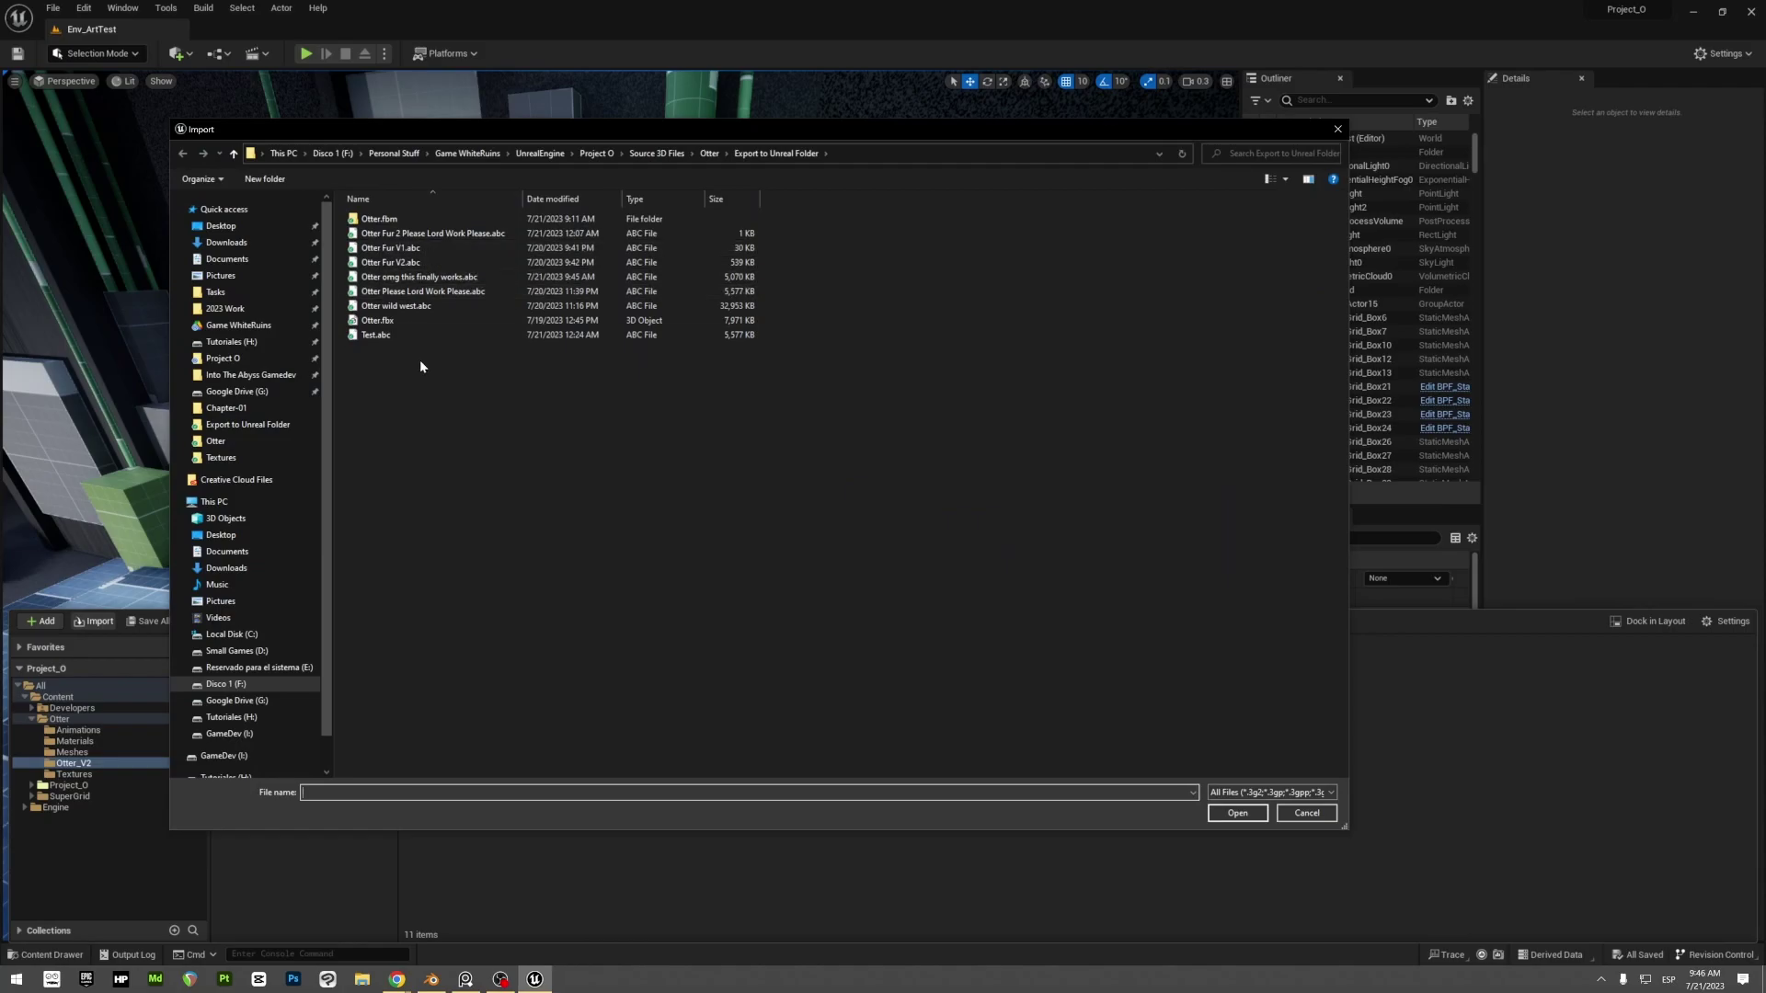
pyautogui.click(445, 279)
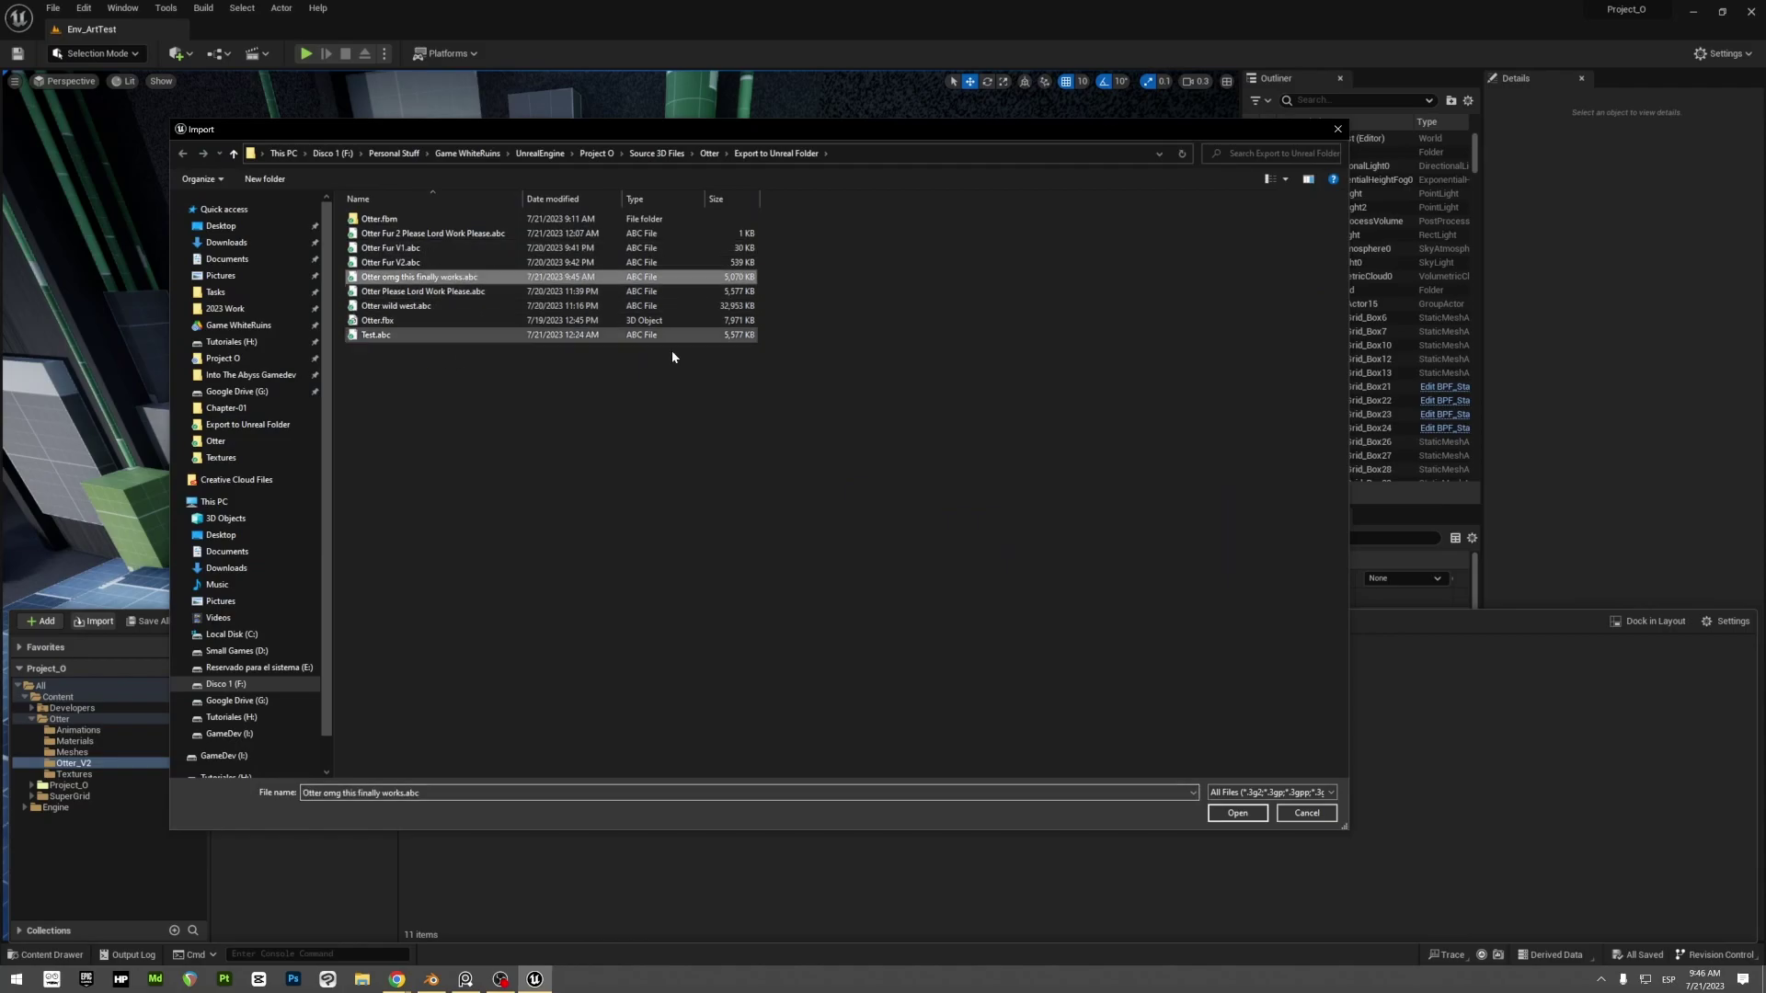
pyautogui.click(1237, 813)
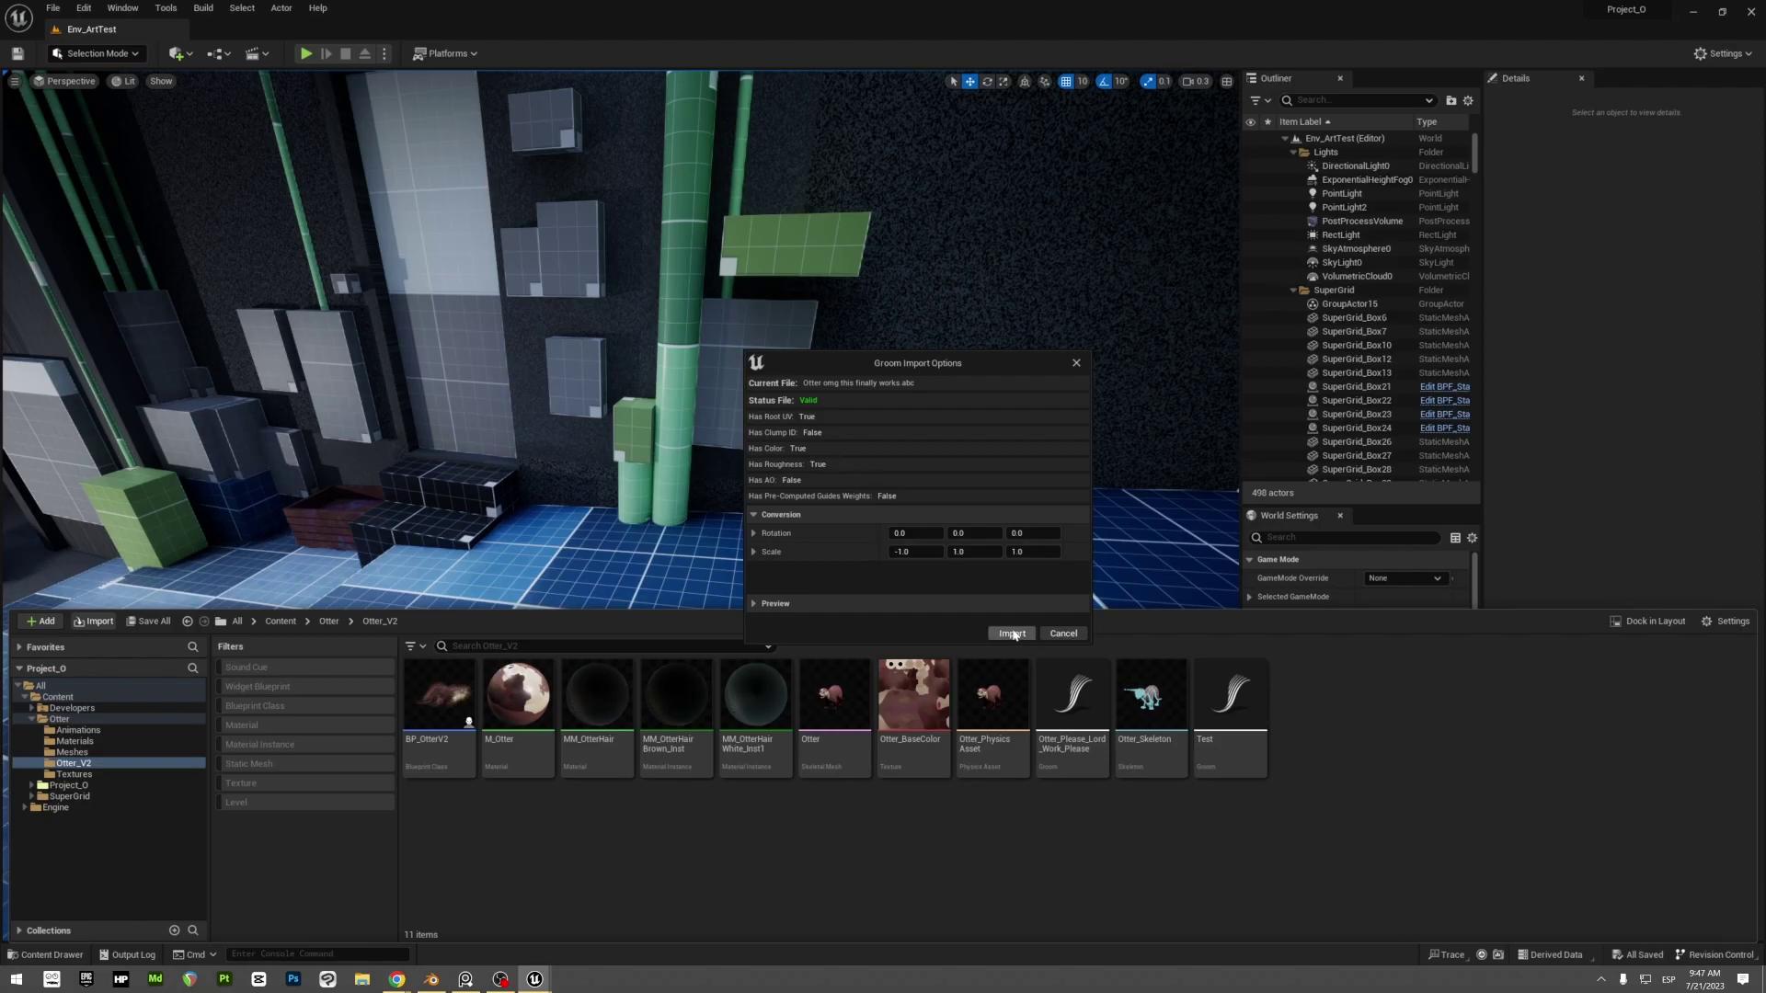
pyautogui.click(1012, 634)
pyautogui.hotkey('ctrl', 'space')
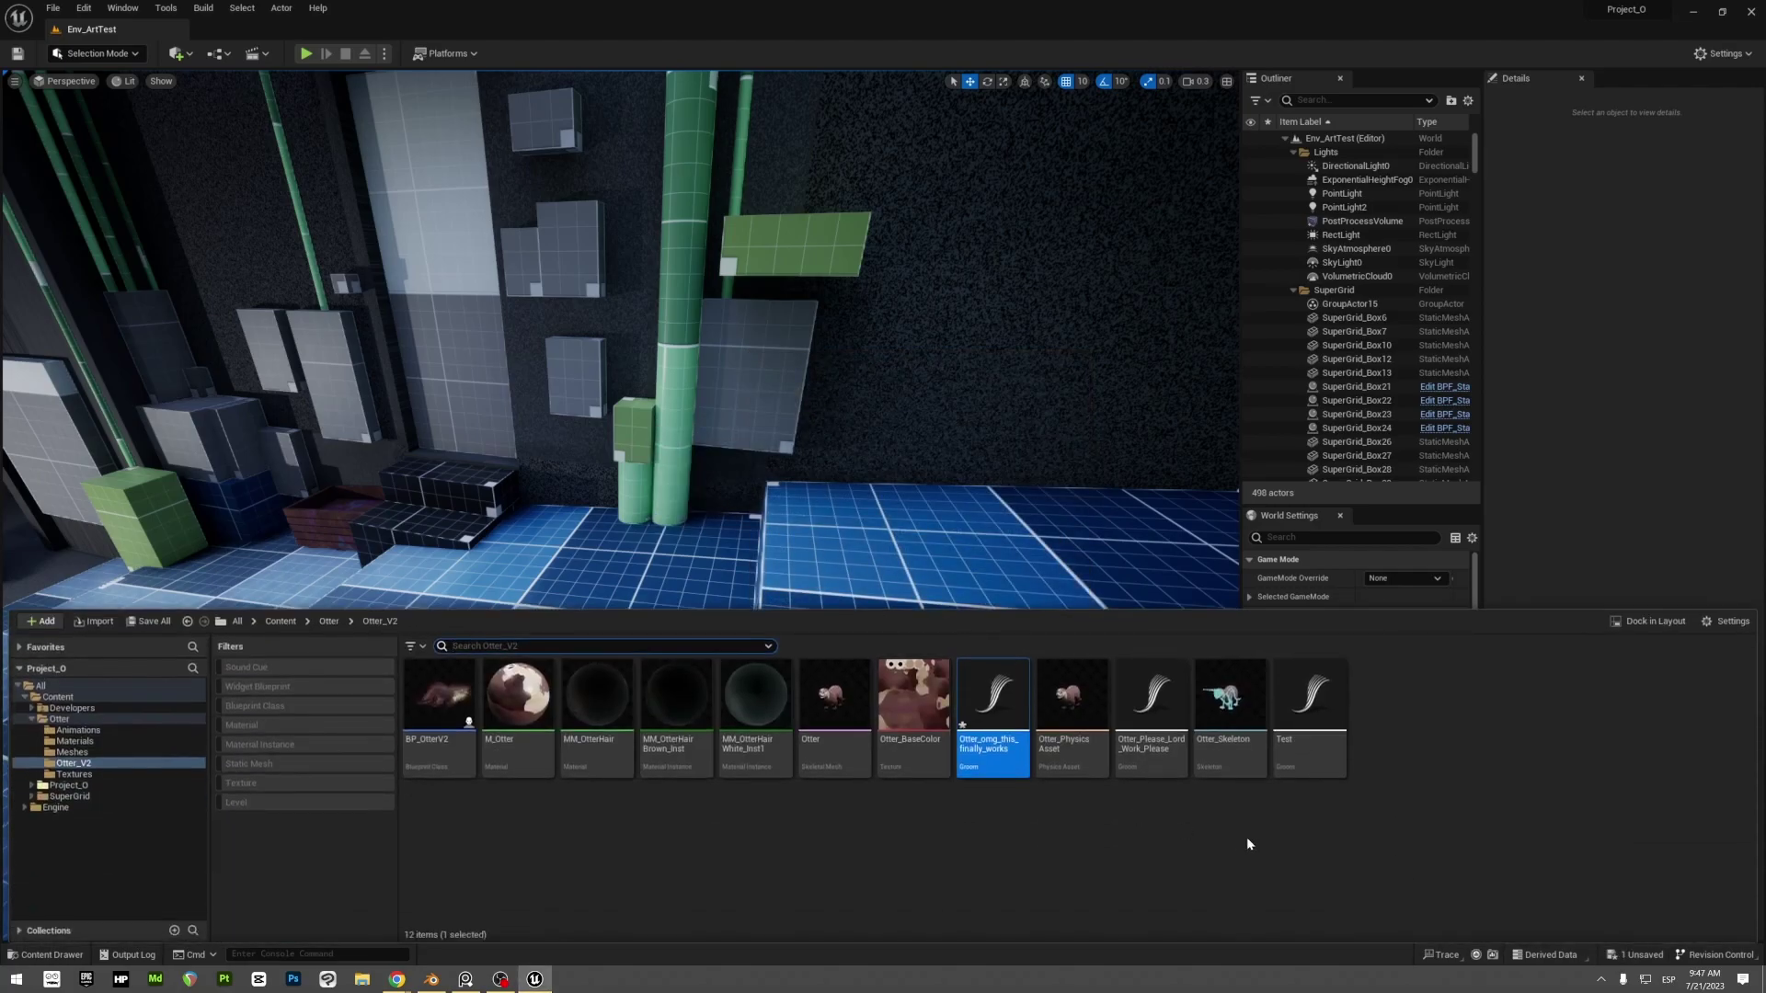
# Step: Place the Otter_omg_this_finally_works groom on the level's floor, inspect its fur in the viewport and select it
pyautogui.moveTo(980, 709); pyautogui.dragTo(834, 658)
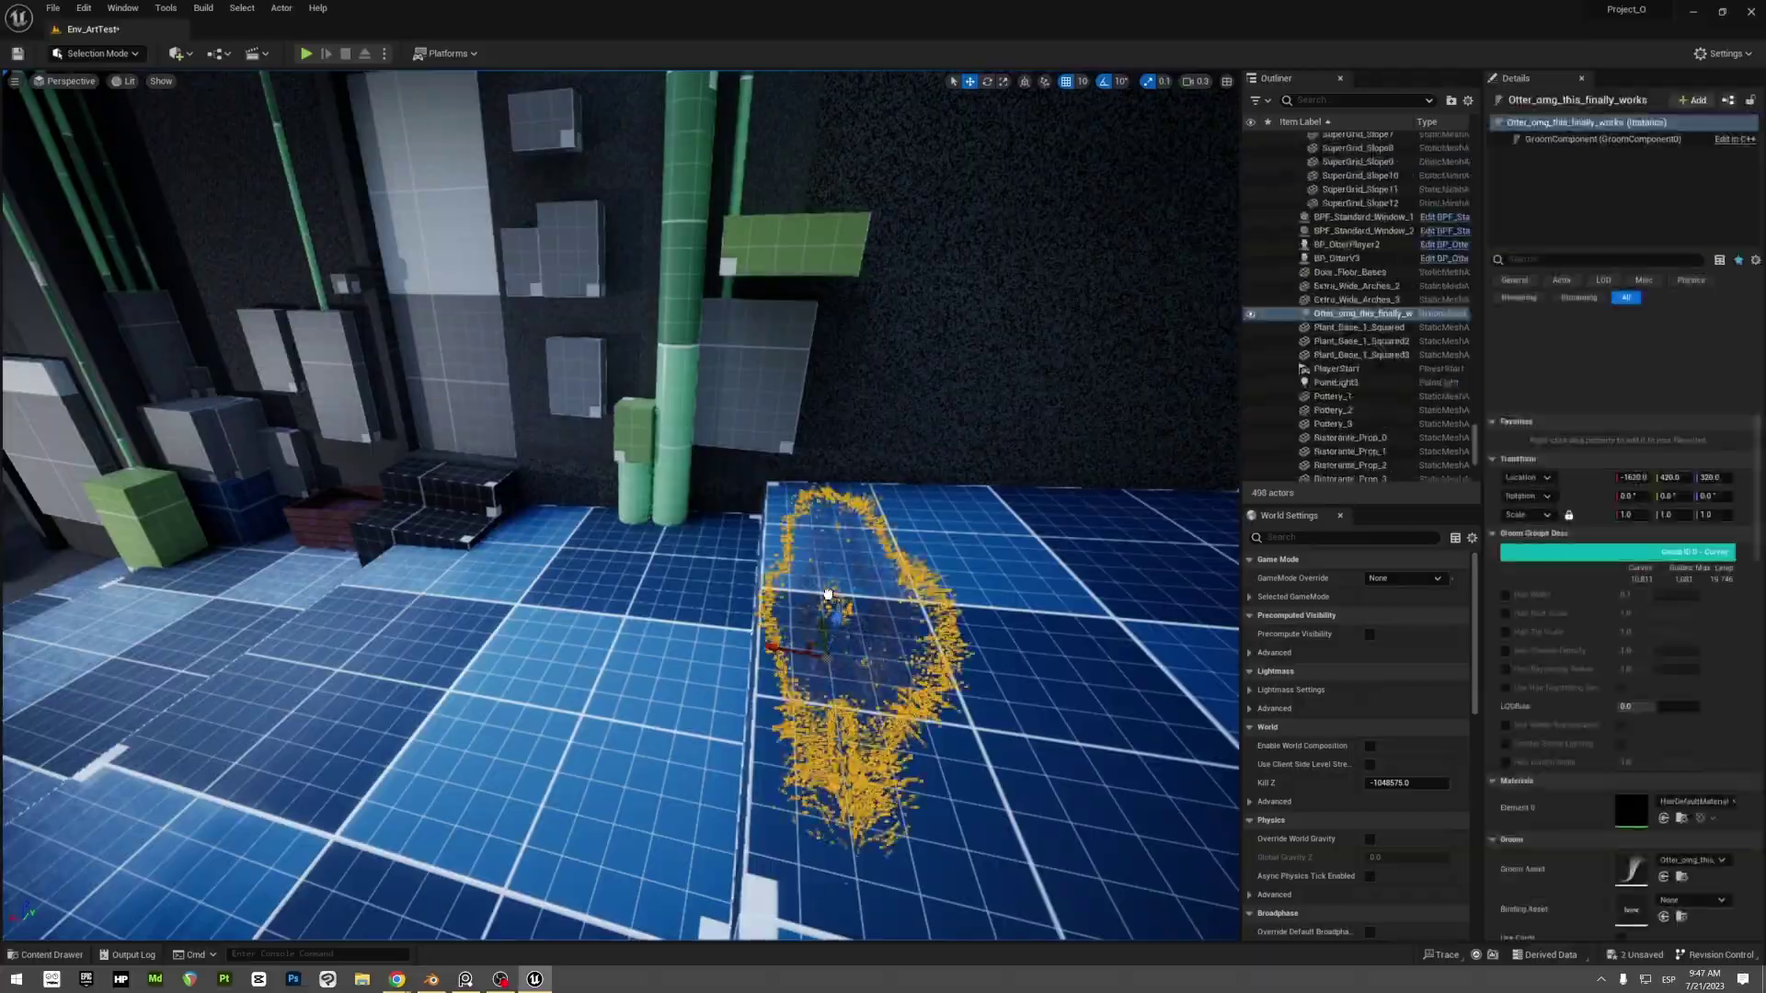
pyautogui.moveTo(834, 658); pyautogui.dragTo(635, 561, button='right')
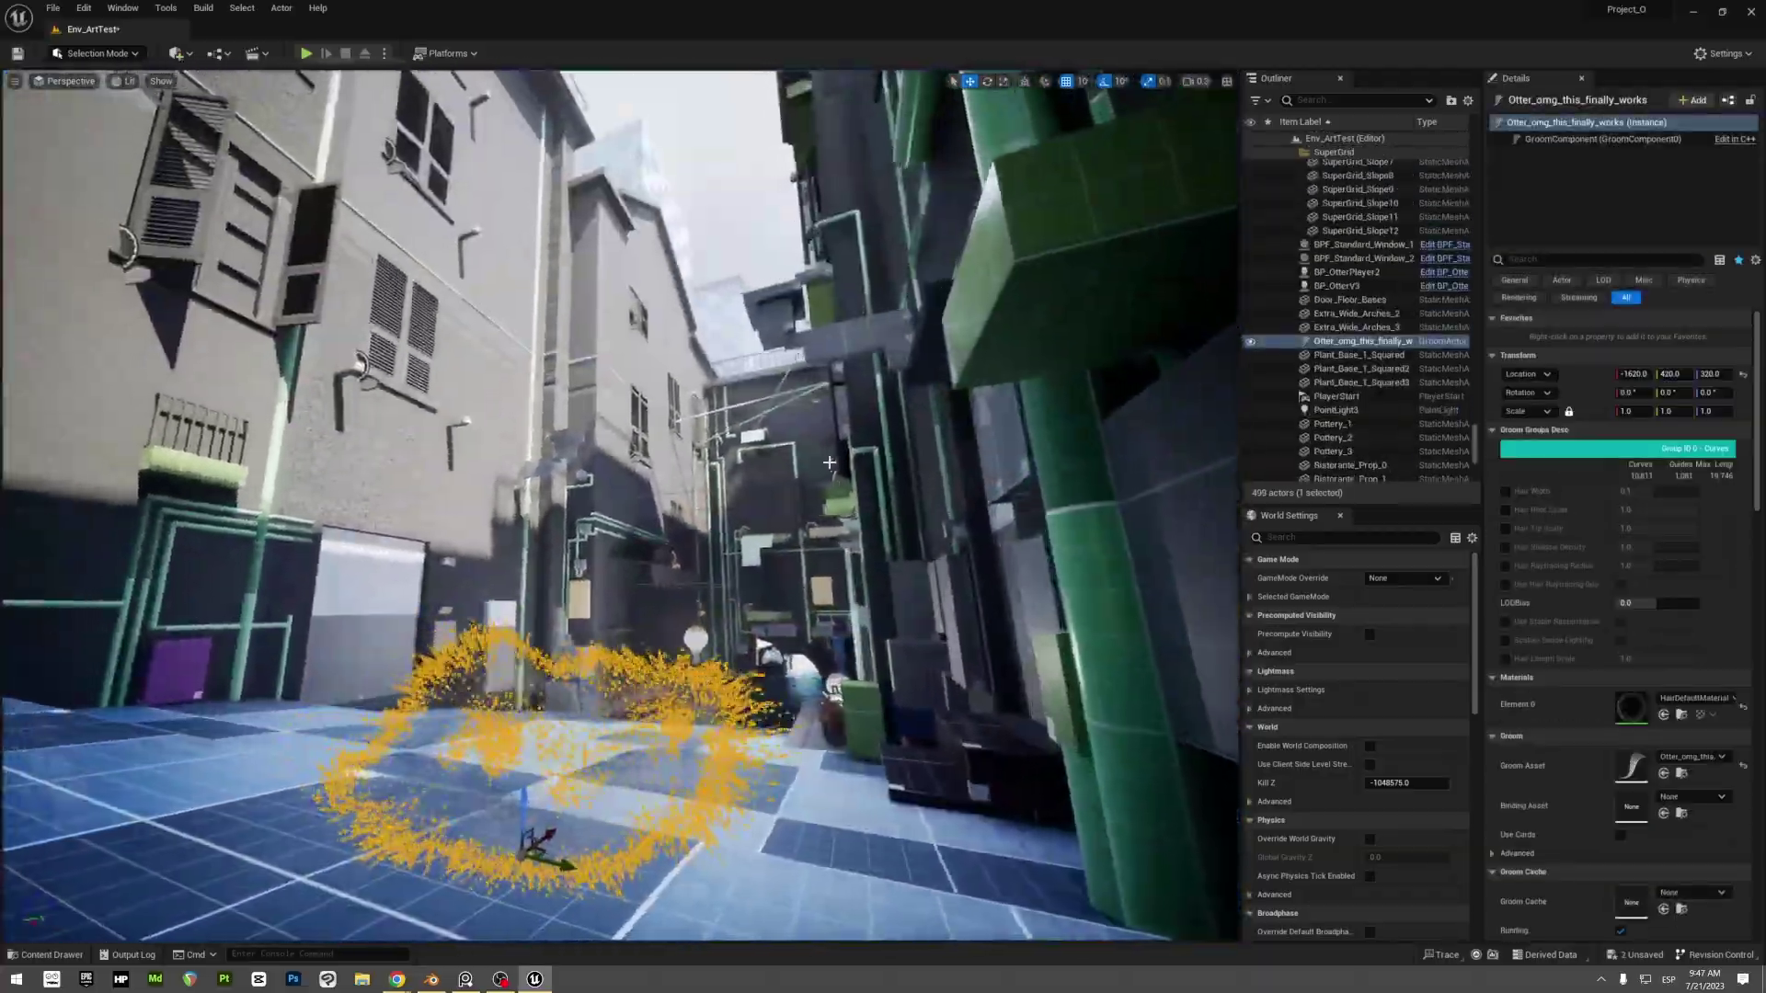
pyautogui.press('Escape')
pyautogui.moveTo(736, 653); pyautogui.dragTo(644, 811, button='right')
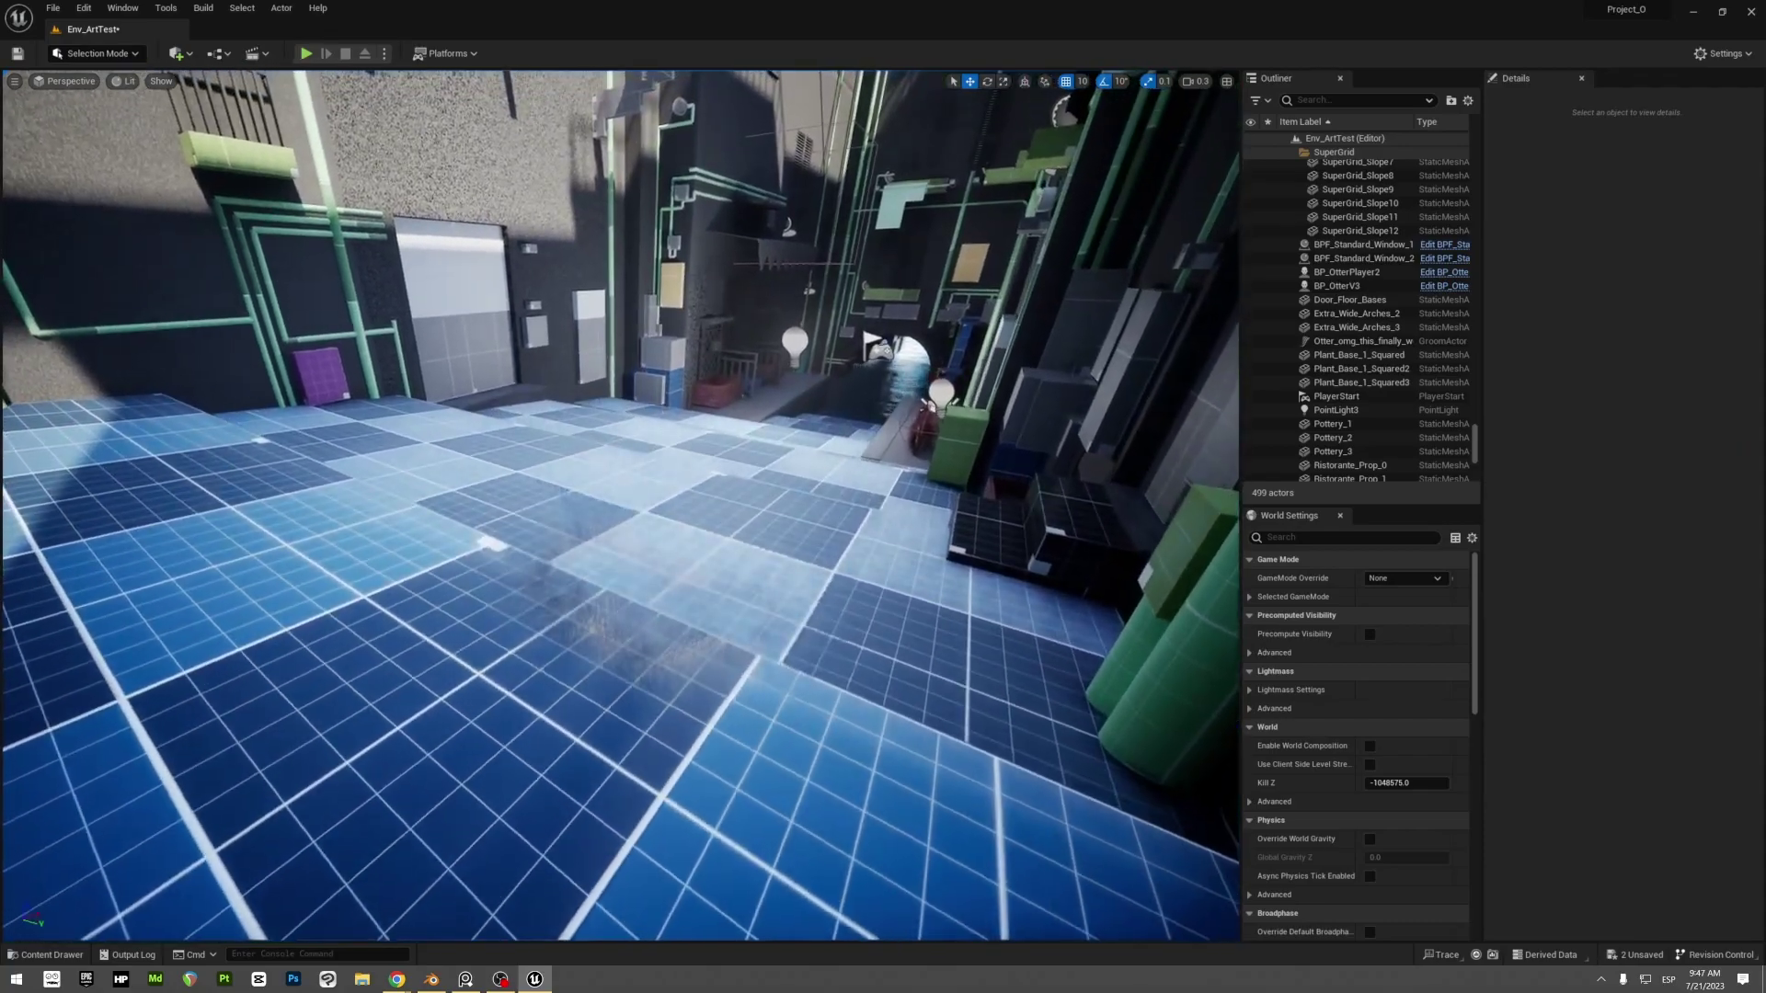
pyautogui.click(614, 588)
# Step: Open the Otter_omg_this_finally_works groom asset and set its strands' Hair Width to 0.1
pyautogui.hotkey('ctrl', 'space')
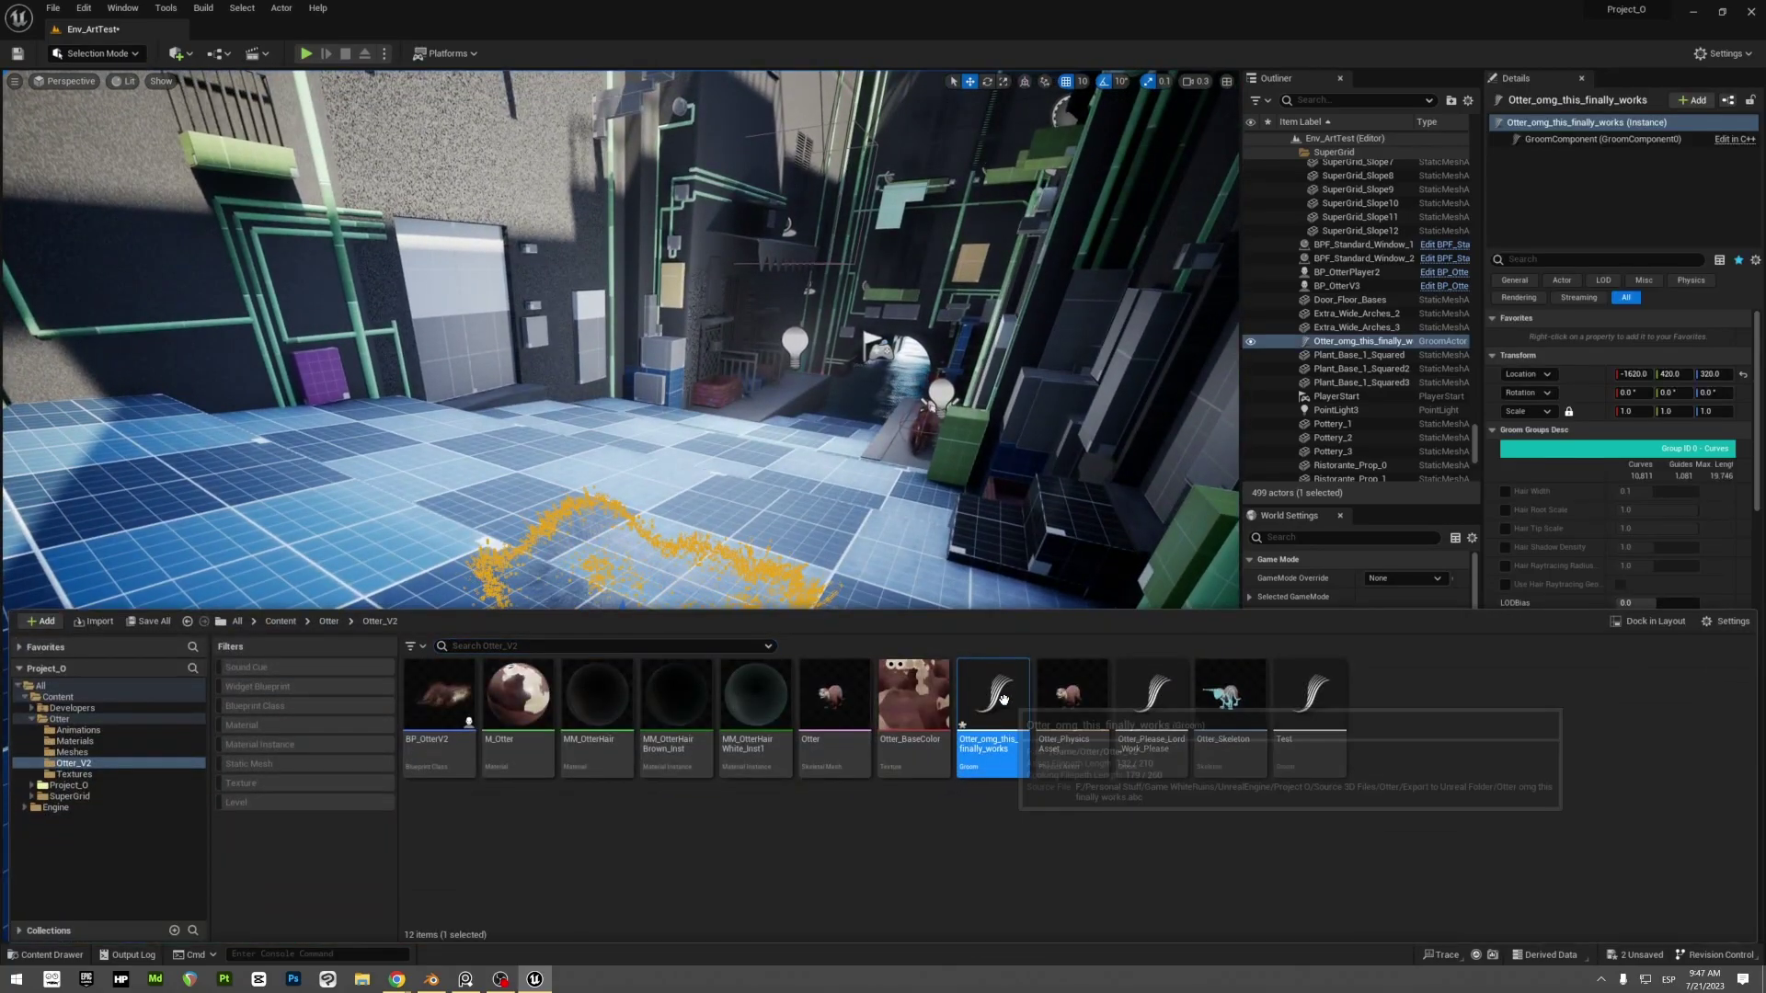
pyautogui.doubleClick(993, 699)
pyautogui.click(1369, 124)
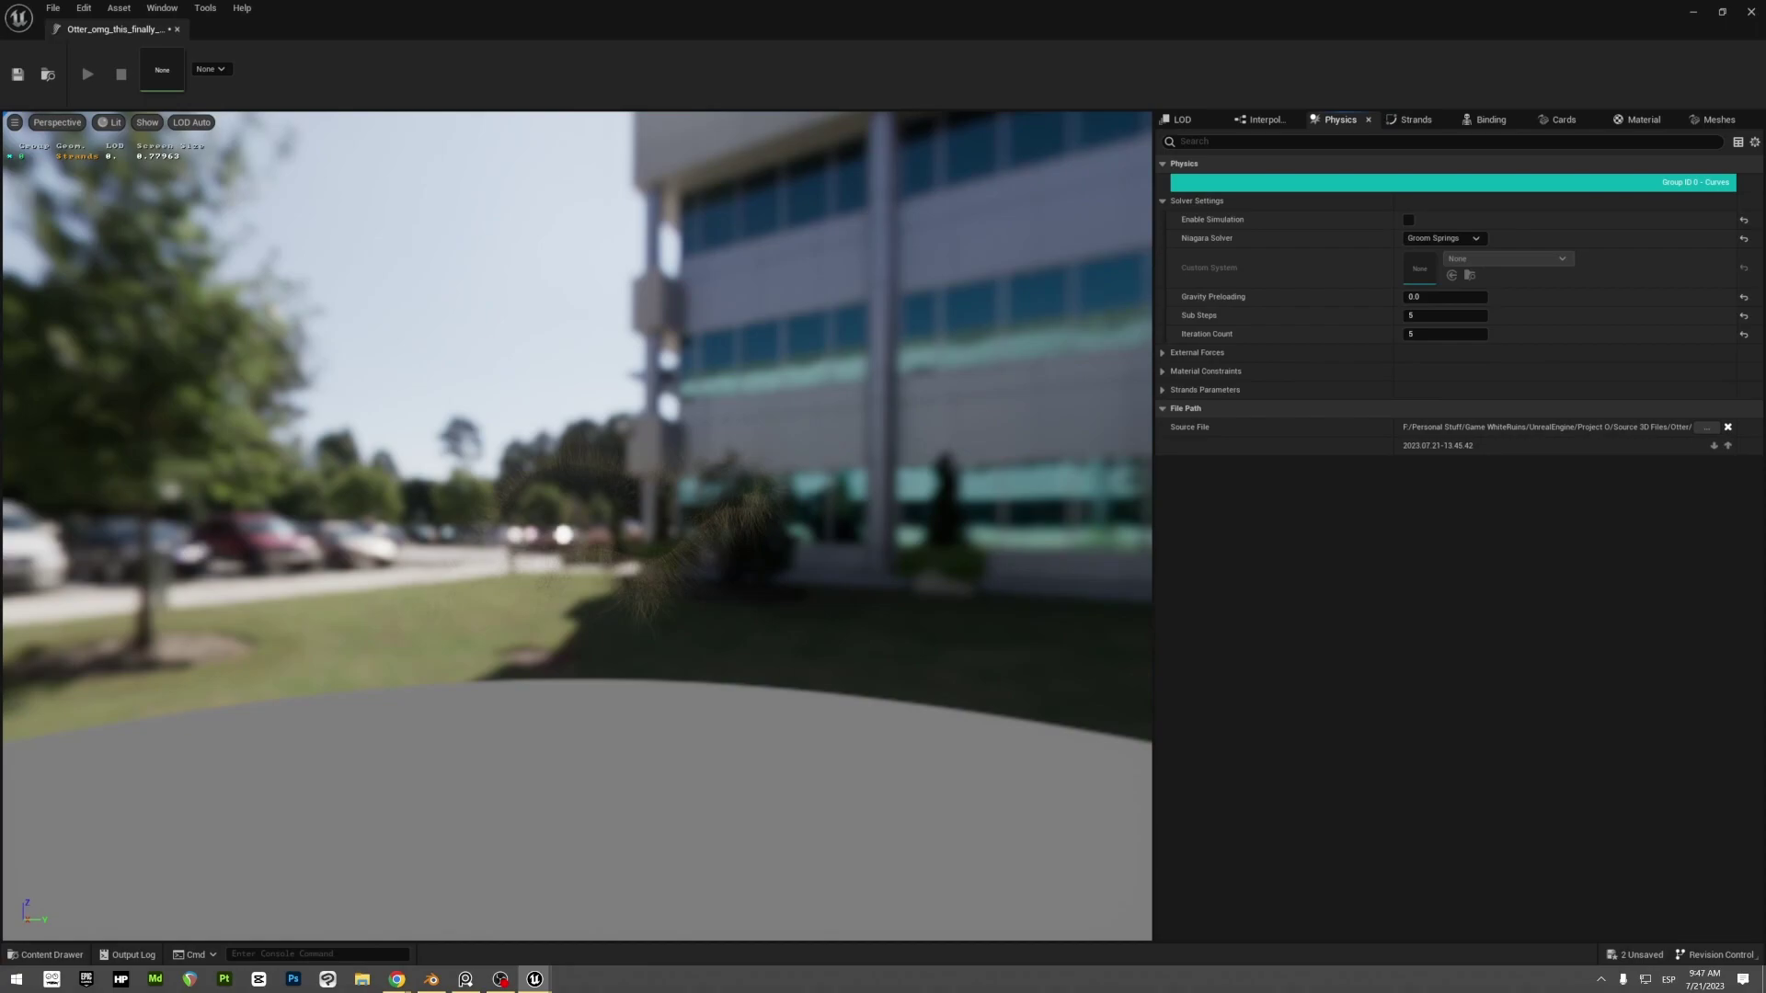
pyautogui.click(1407, 121)
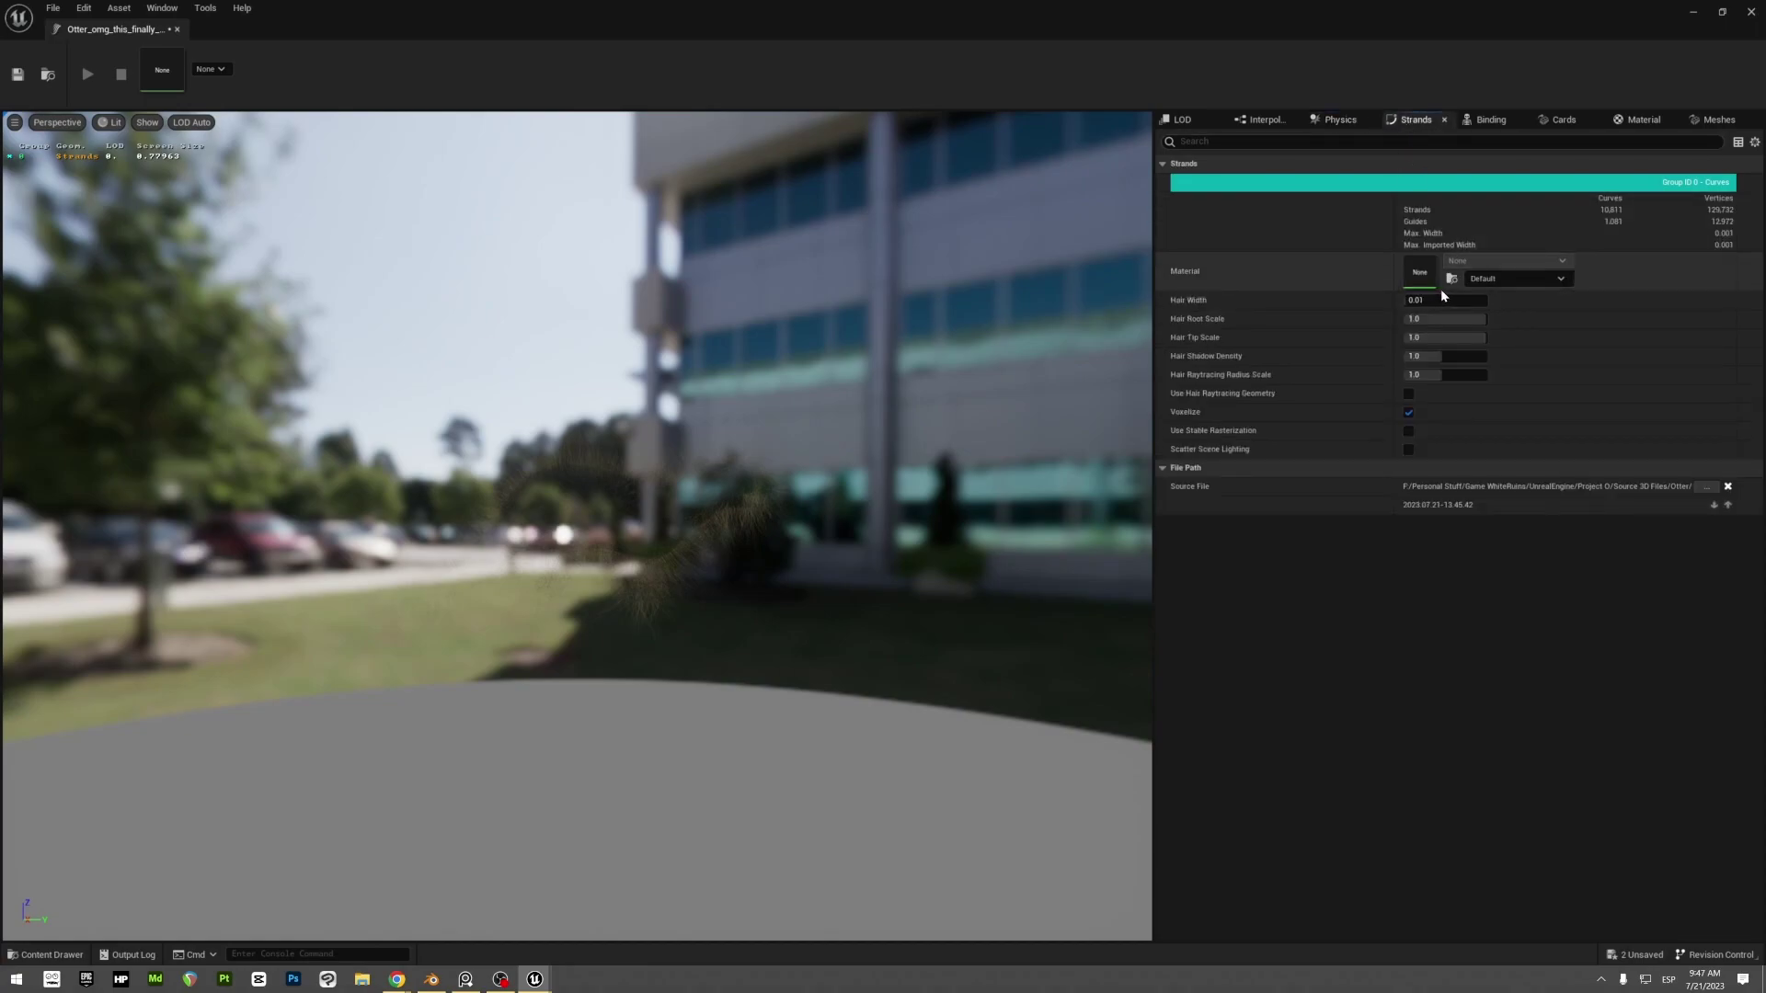
pyautogui.click(1440, 300)
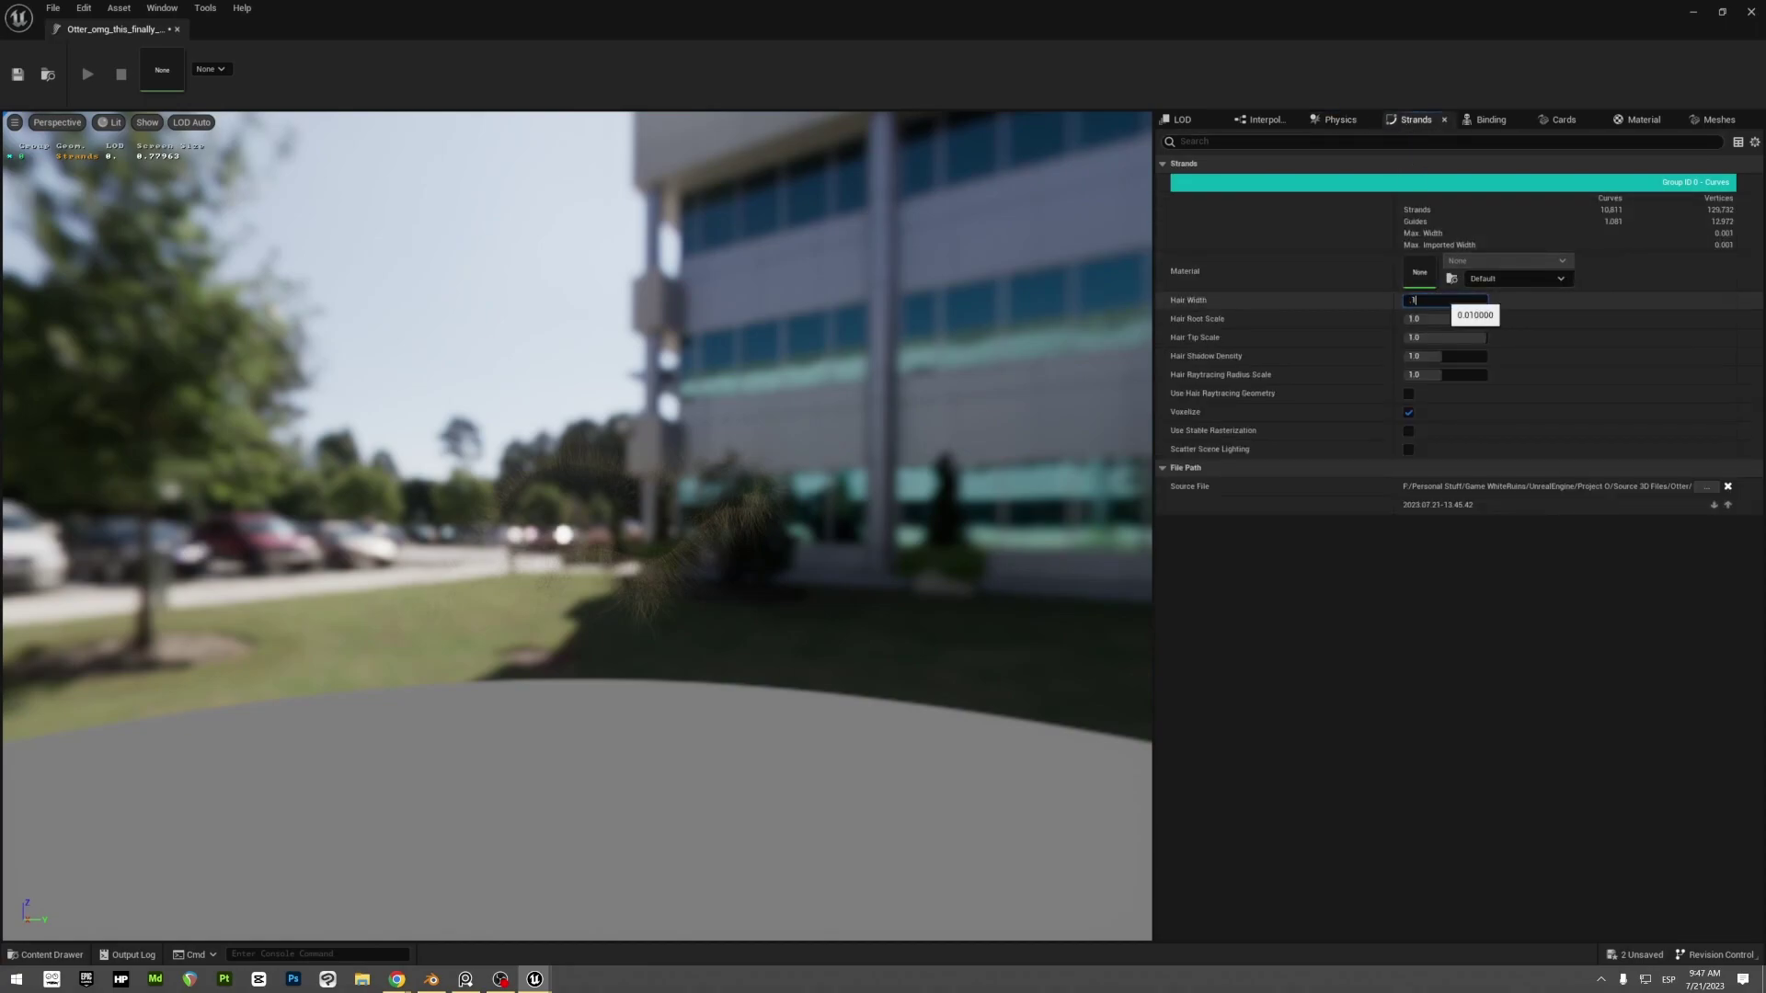
pyautogui.write('.1')
pyautogui.press('Return')
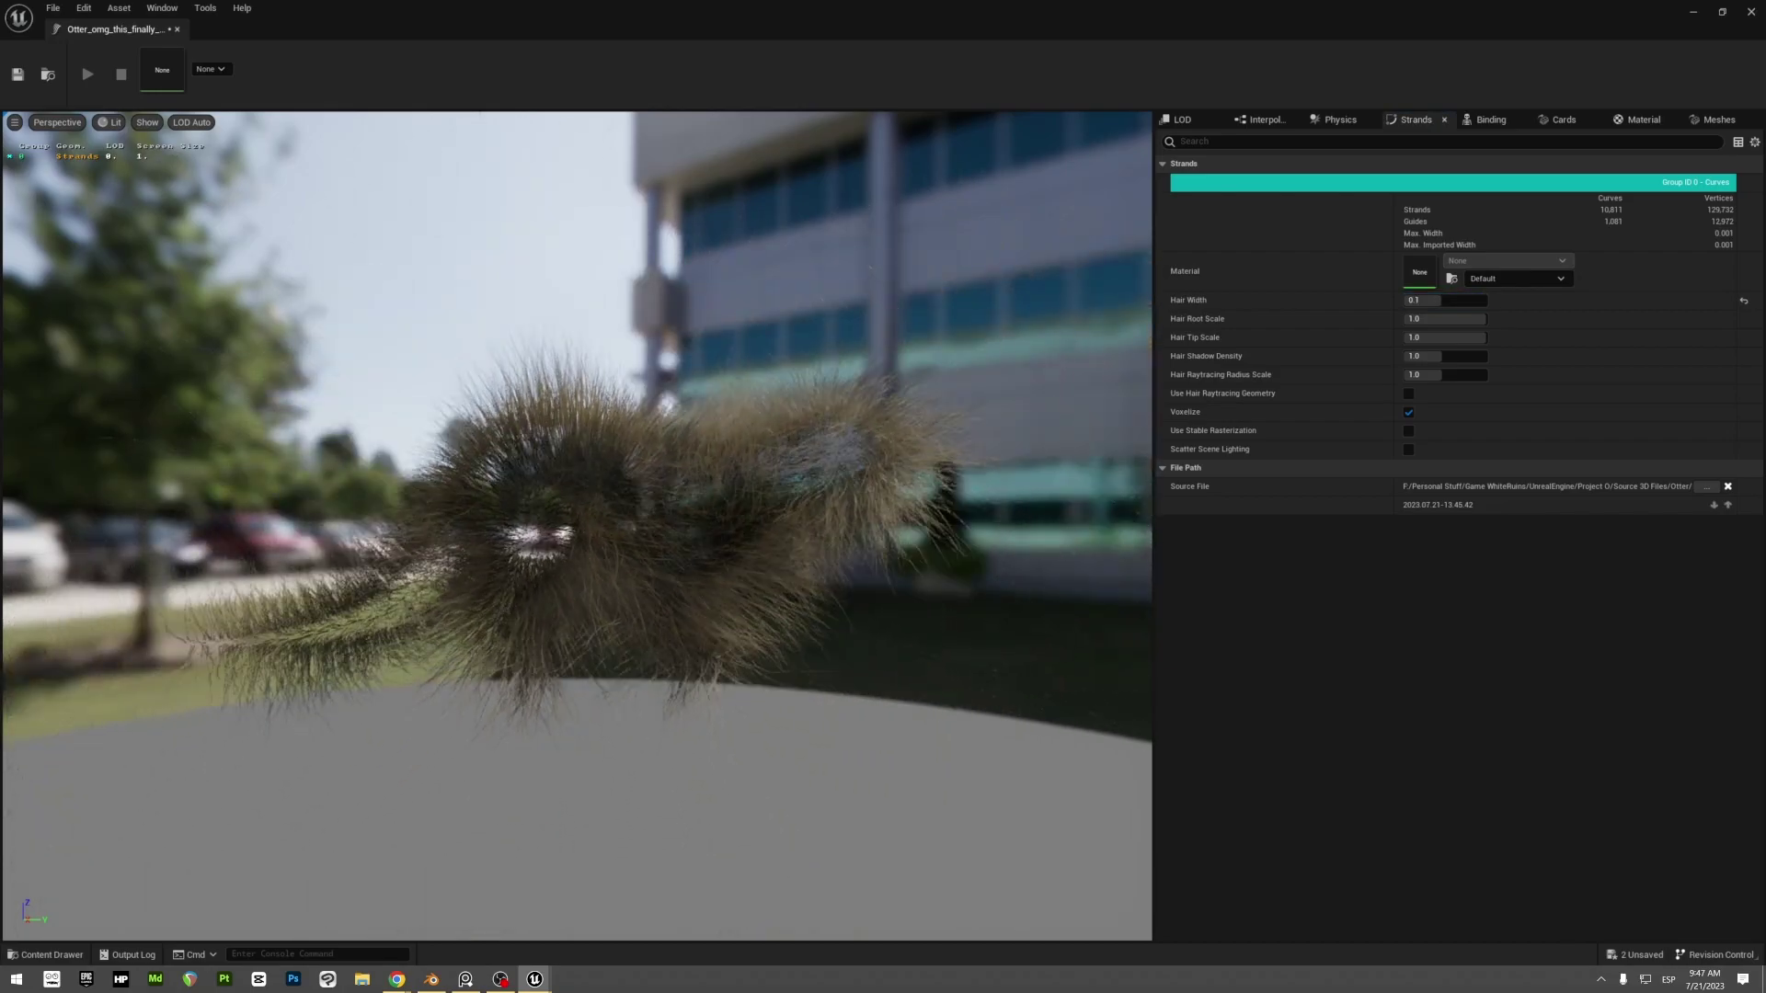
# Step: Create a material with the default name NewMaterial in the Otter_V2 folder and set its Shading Model to Hair
pyautogui.hotkey('ctrl', 'space')
pyautogui.rightClick(686, 858)
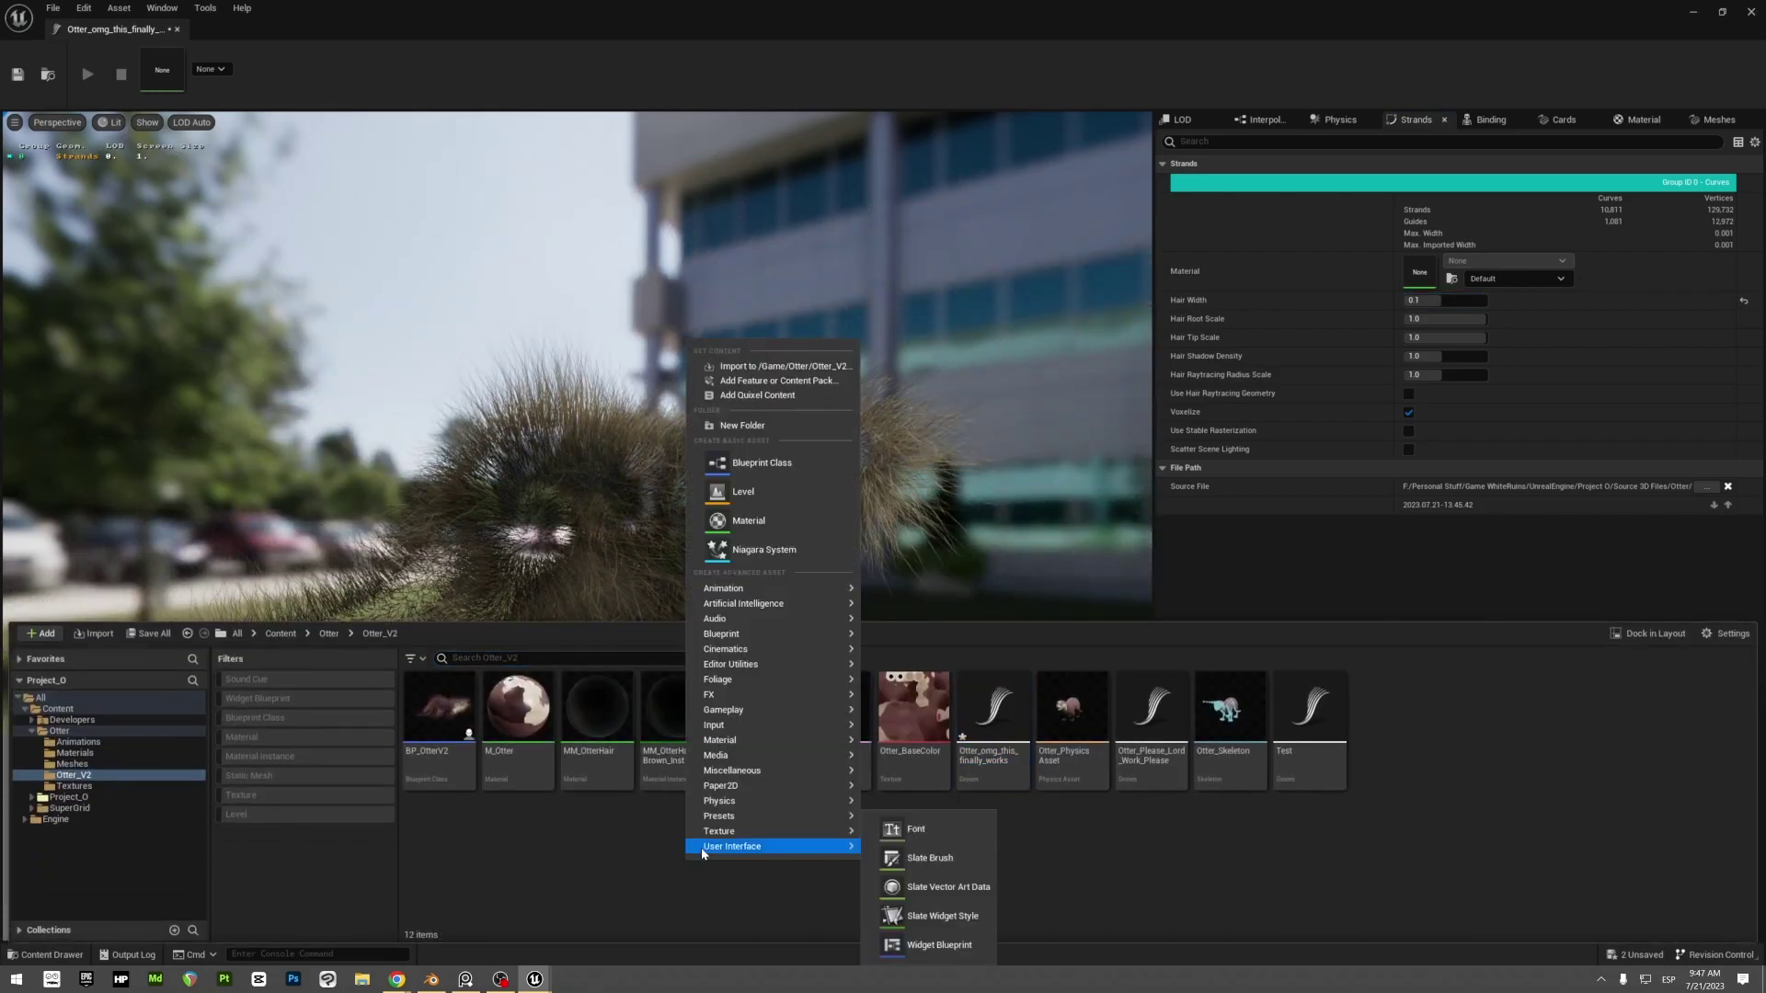
pyautogui.click(776, 527)
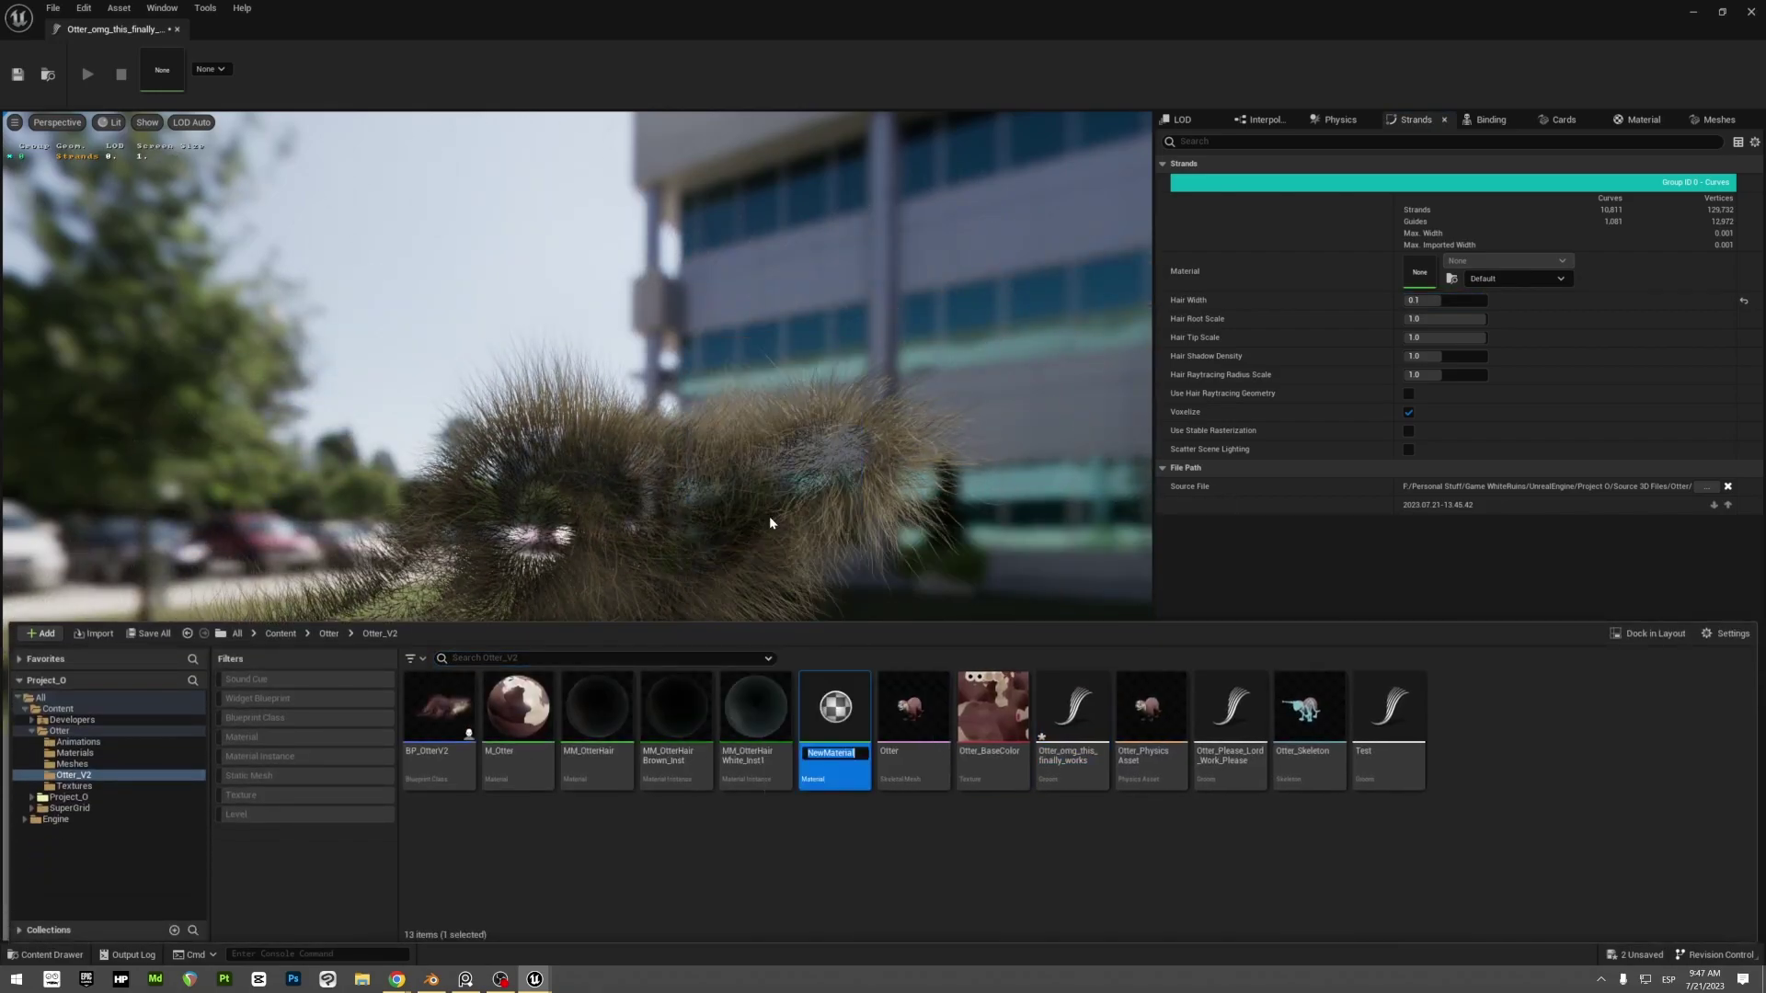
pyautogui.press('Return')
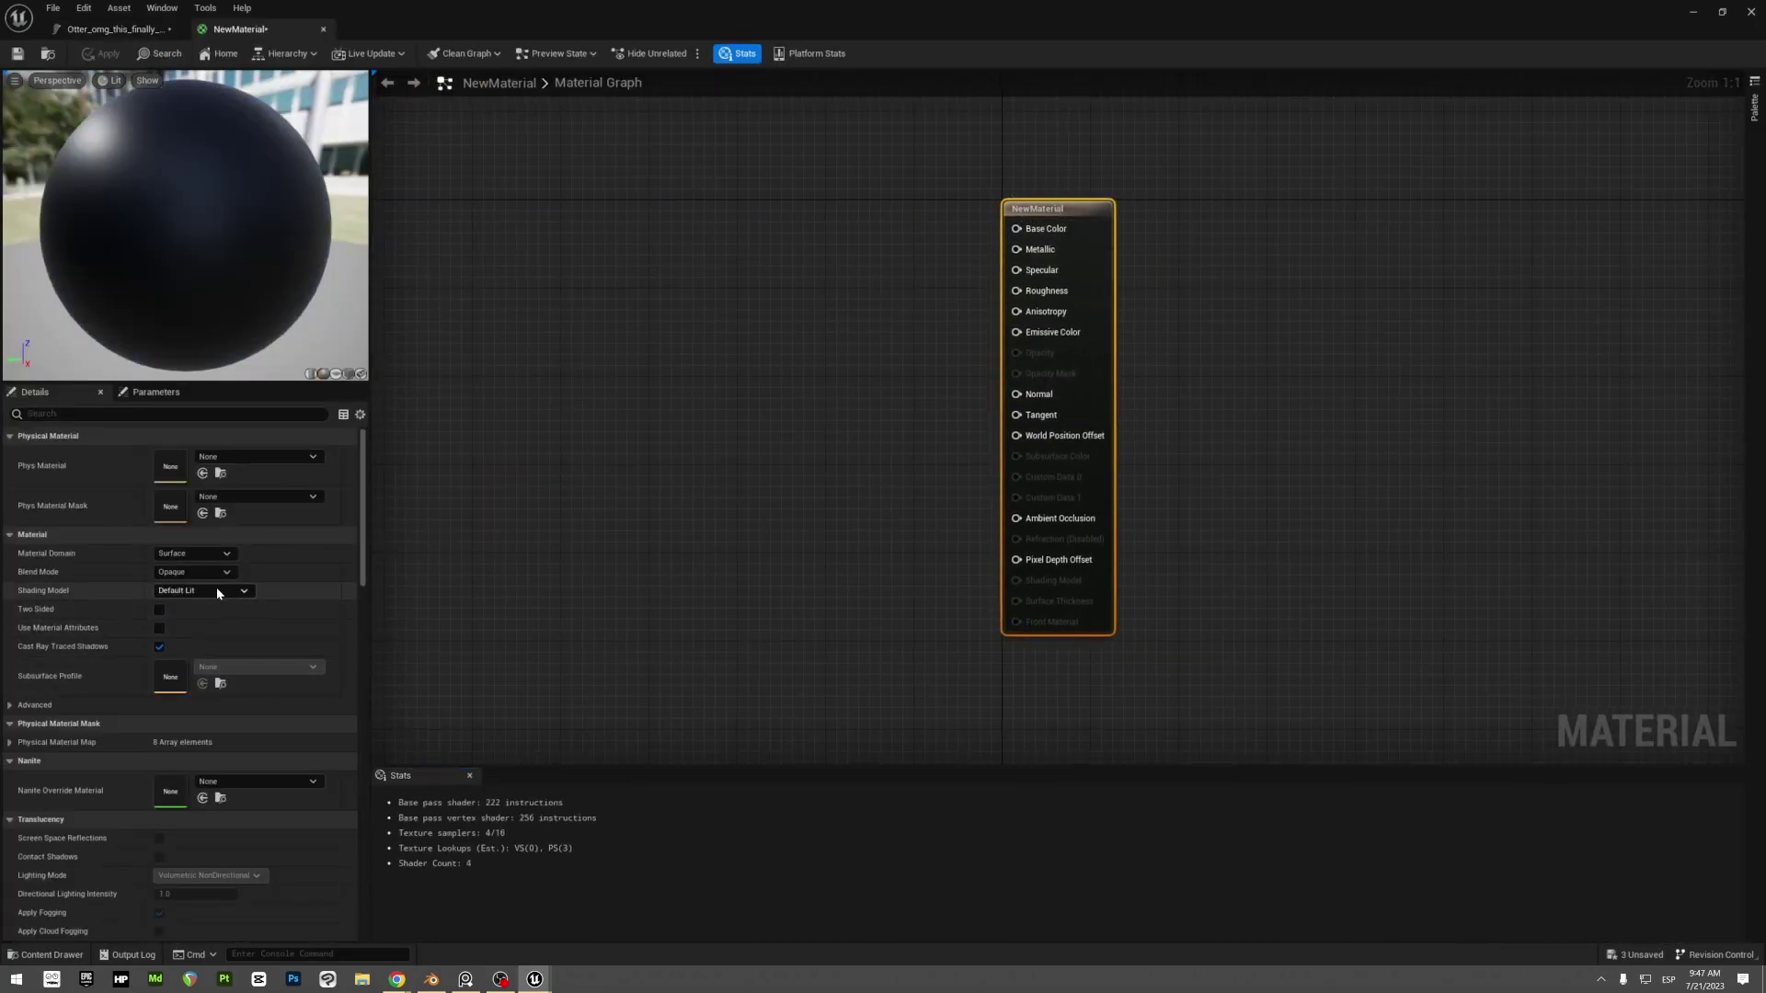
pyautogui.click(244, 593)
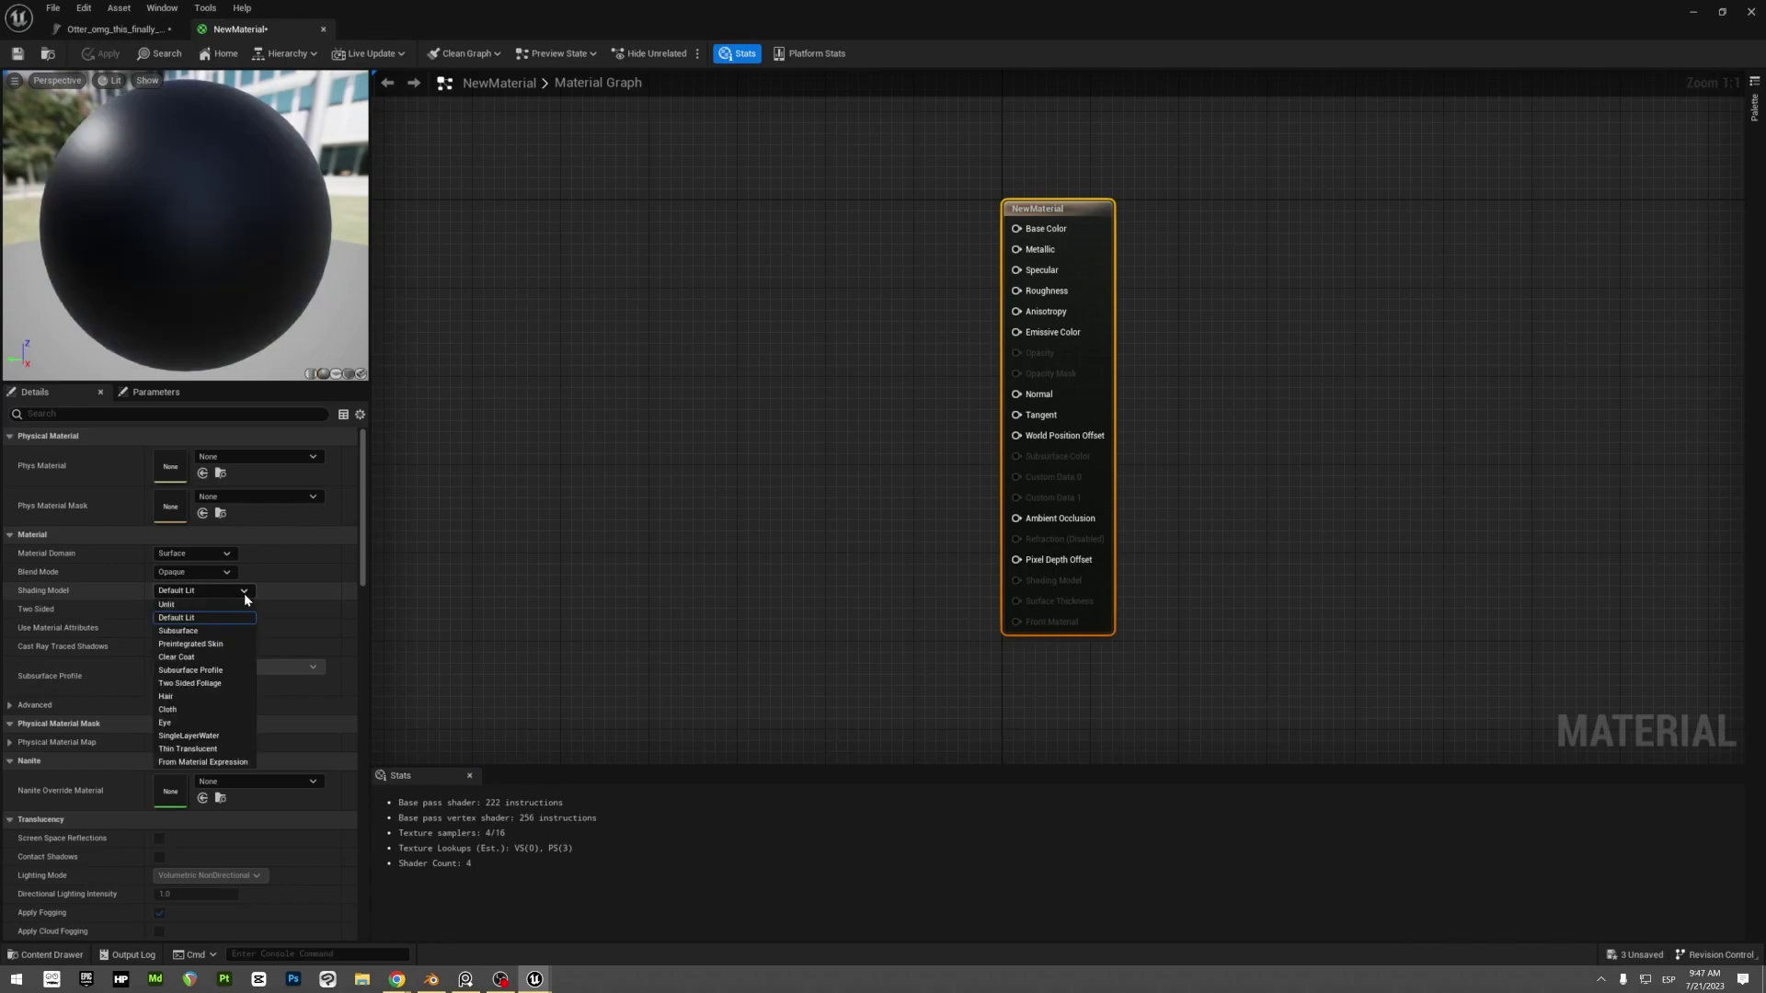
pyautogui.click(184, 697)
pyautogui.moveTo(741, 385); pyautogui.dragTo(852, 409, button='right')
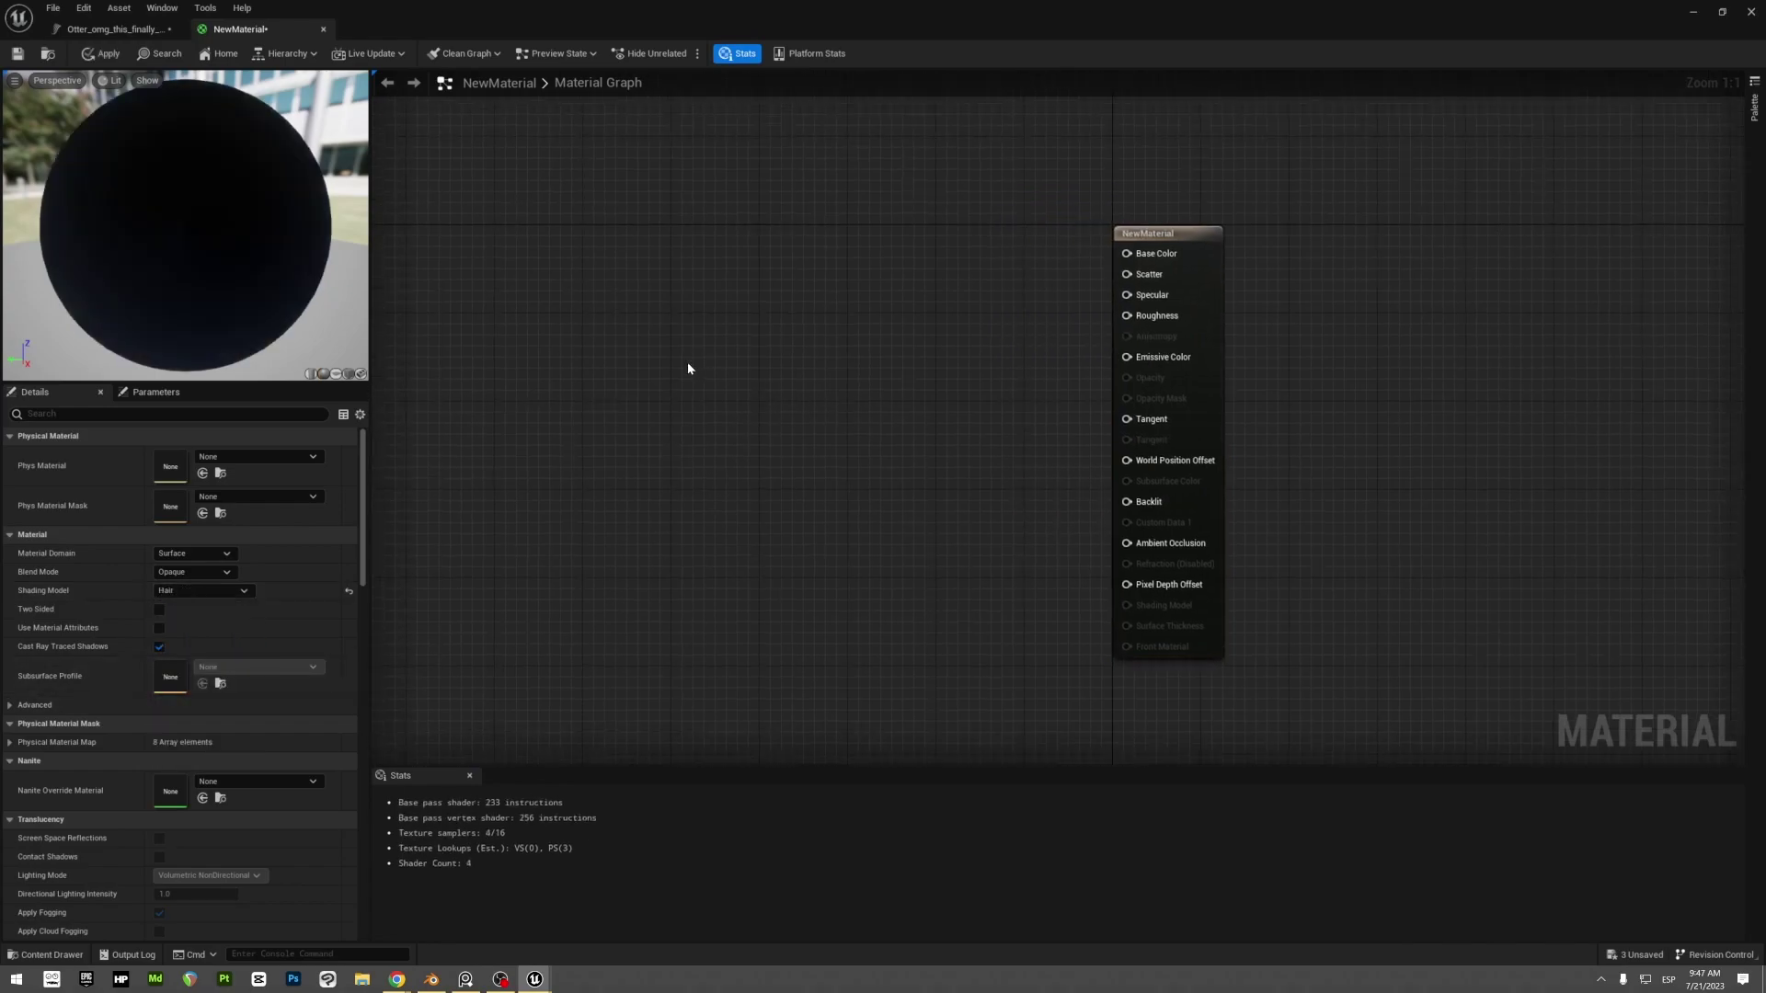
# Step: Add a Hair Attributes node to the NewMaterial graph and position it well before the material output node
pyautogui.rightClick(611, 287)
pyautogui.click(567, 460)
pyautogui.rightClick(588, 409)
pyautogui.click(540, 413)
pyautogui.rightClick(578, 409)
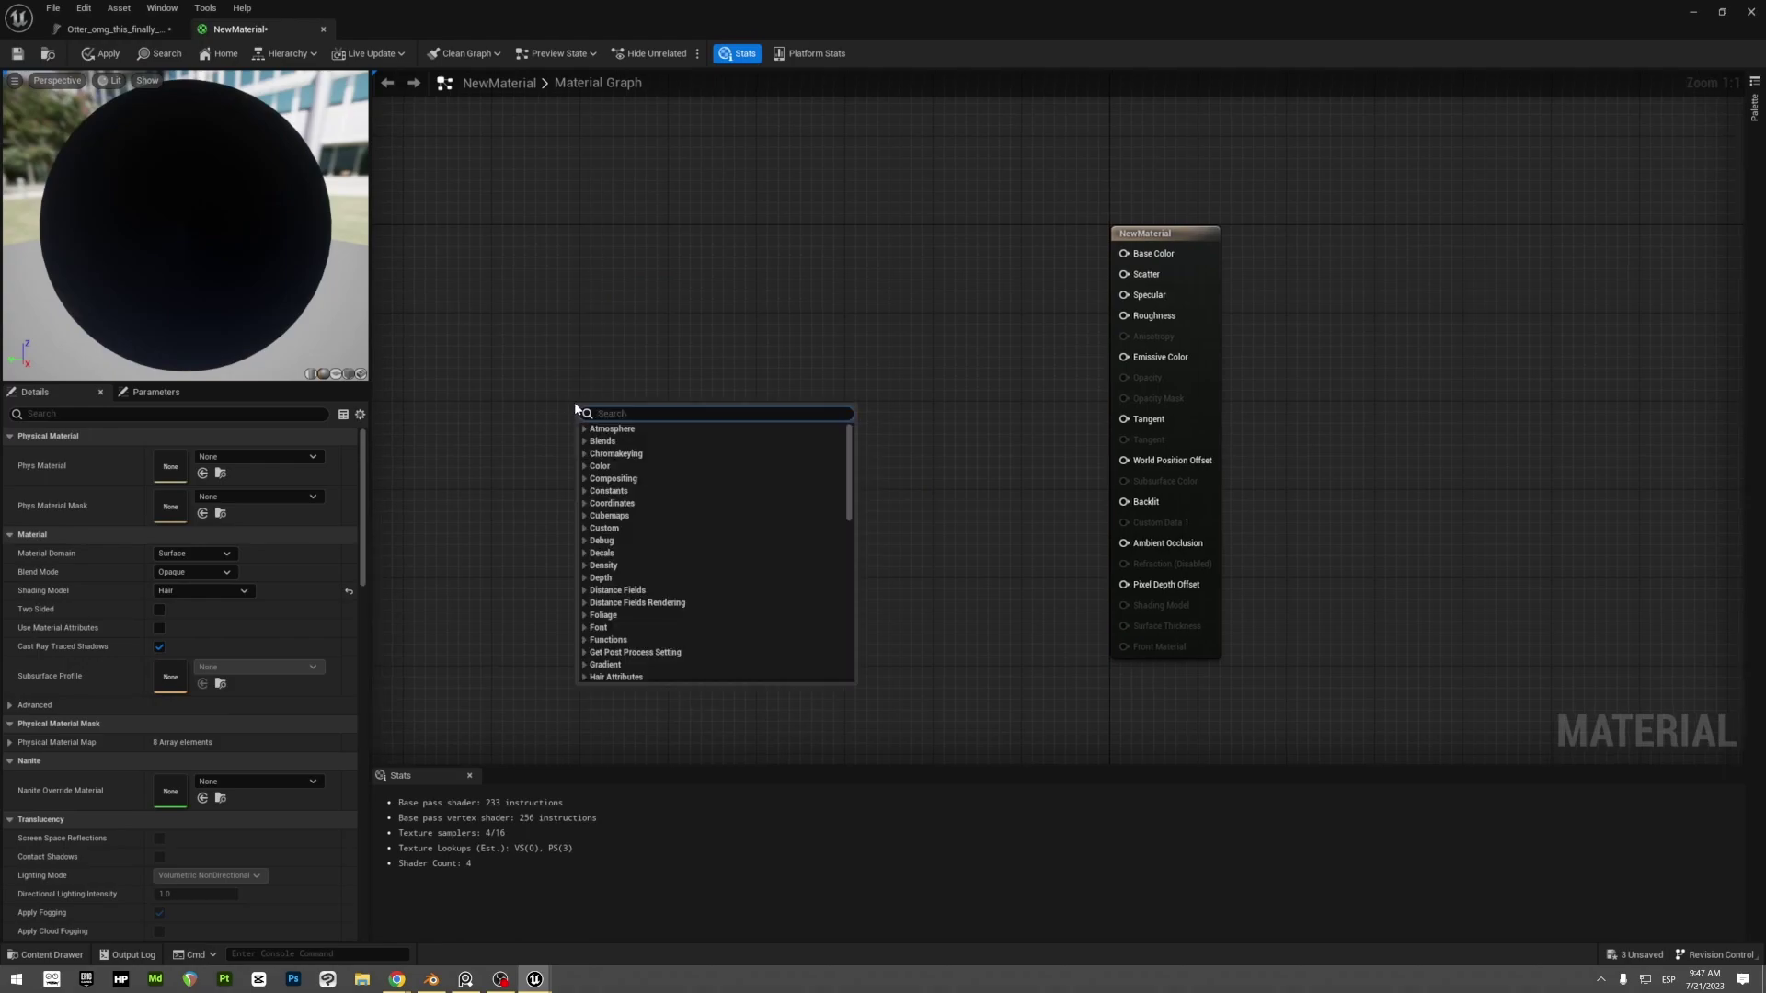
pyautogui.write('hair')
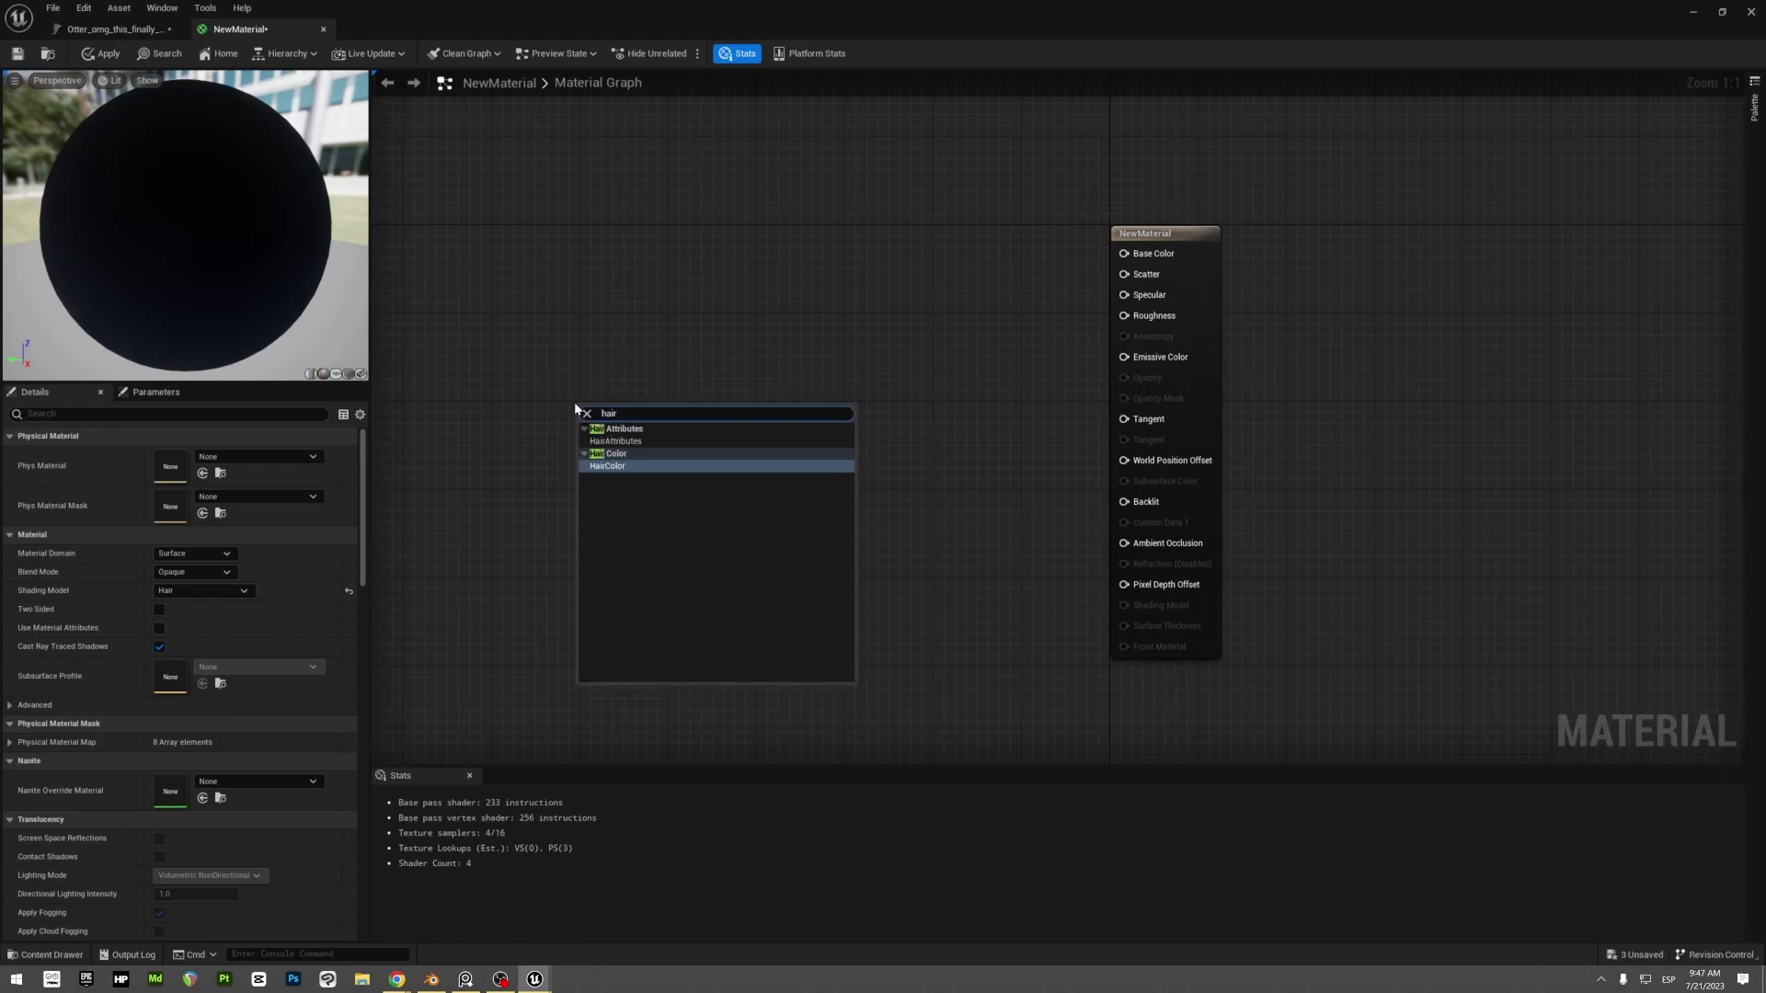
pyautogui.click(639, 441)
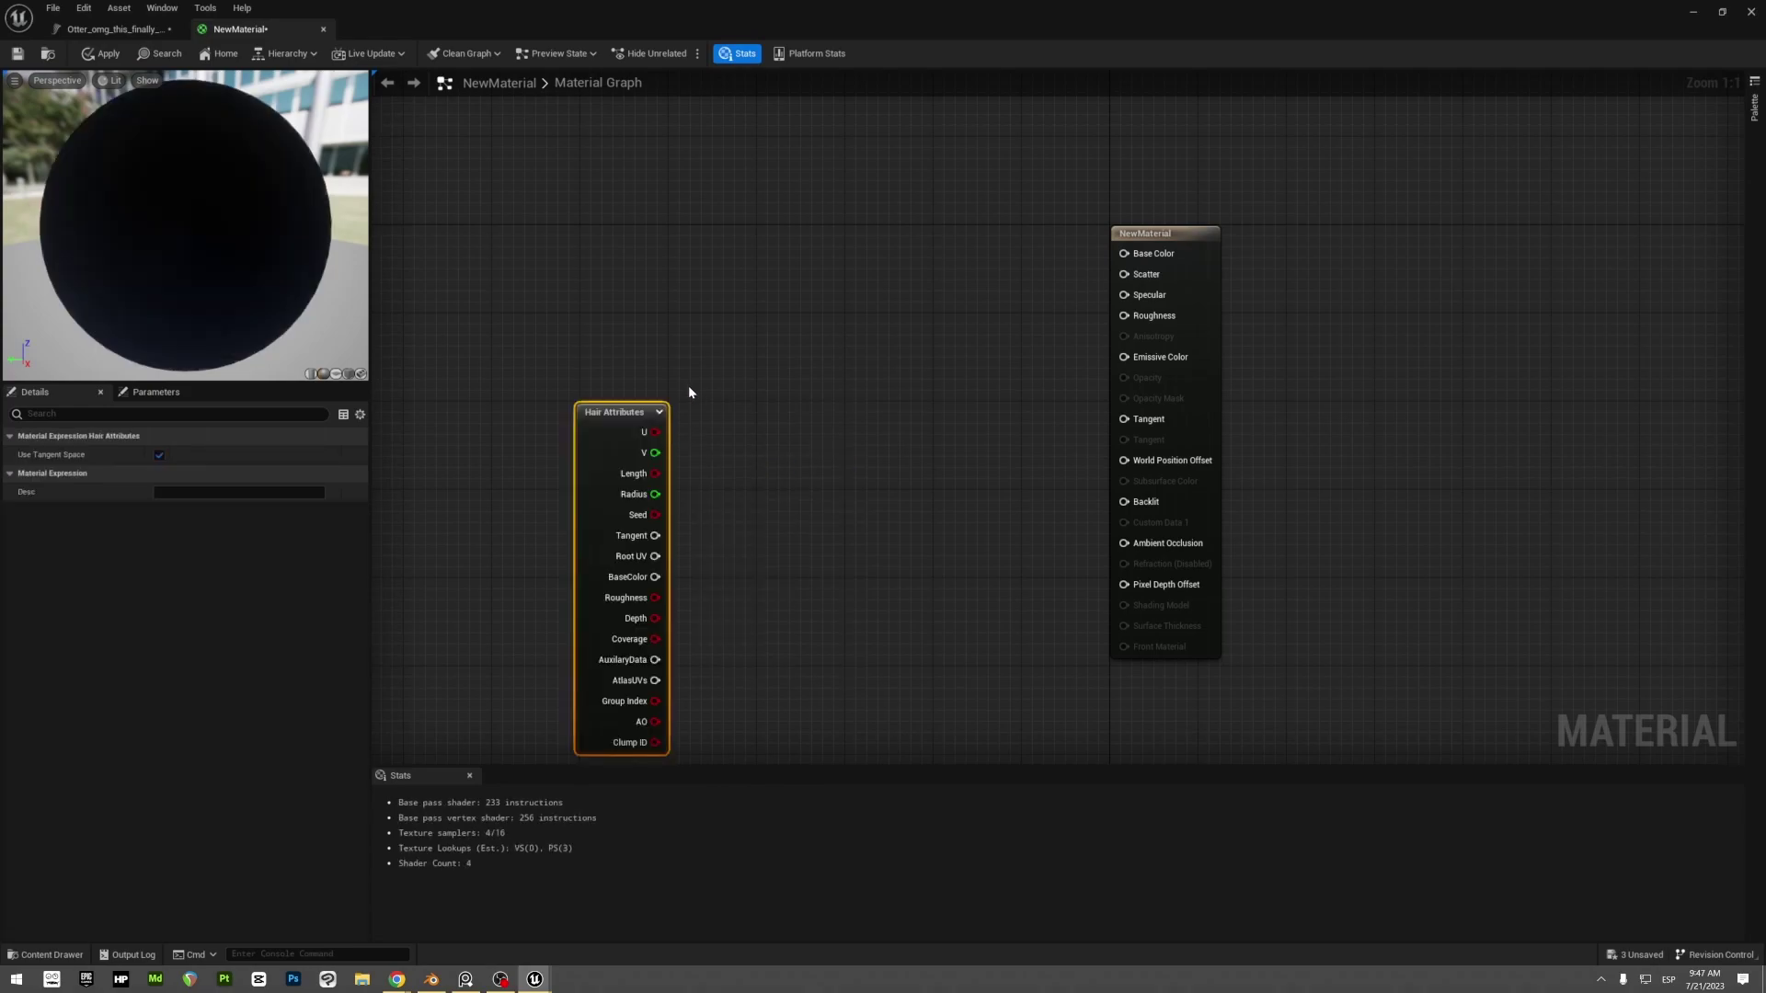
pyautogui.click(708, 396)
pyautogui.moveTo(627, 387); pyautogui.dragTo(543, 282)
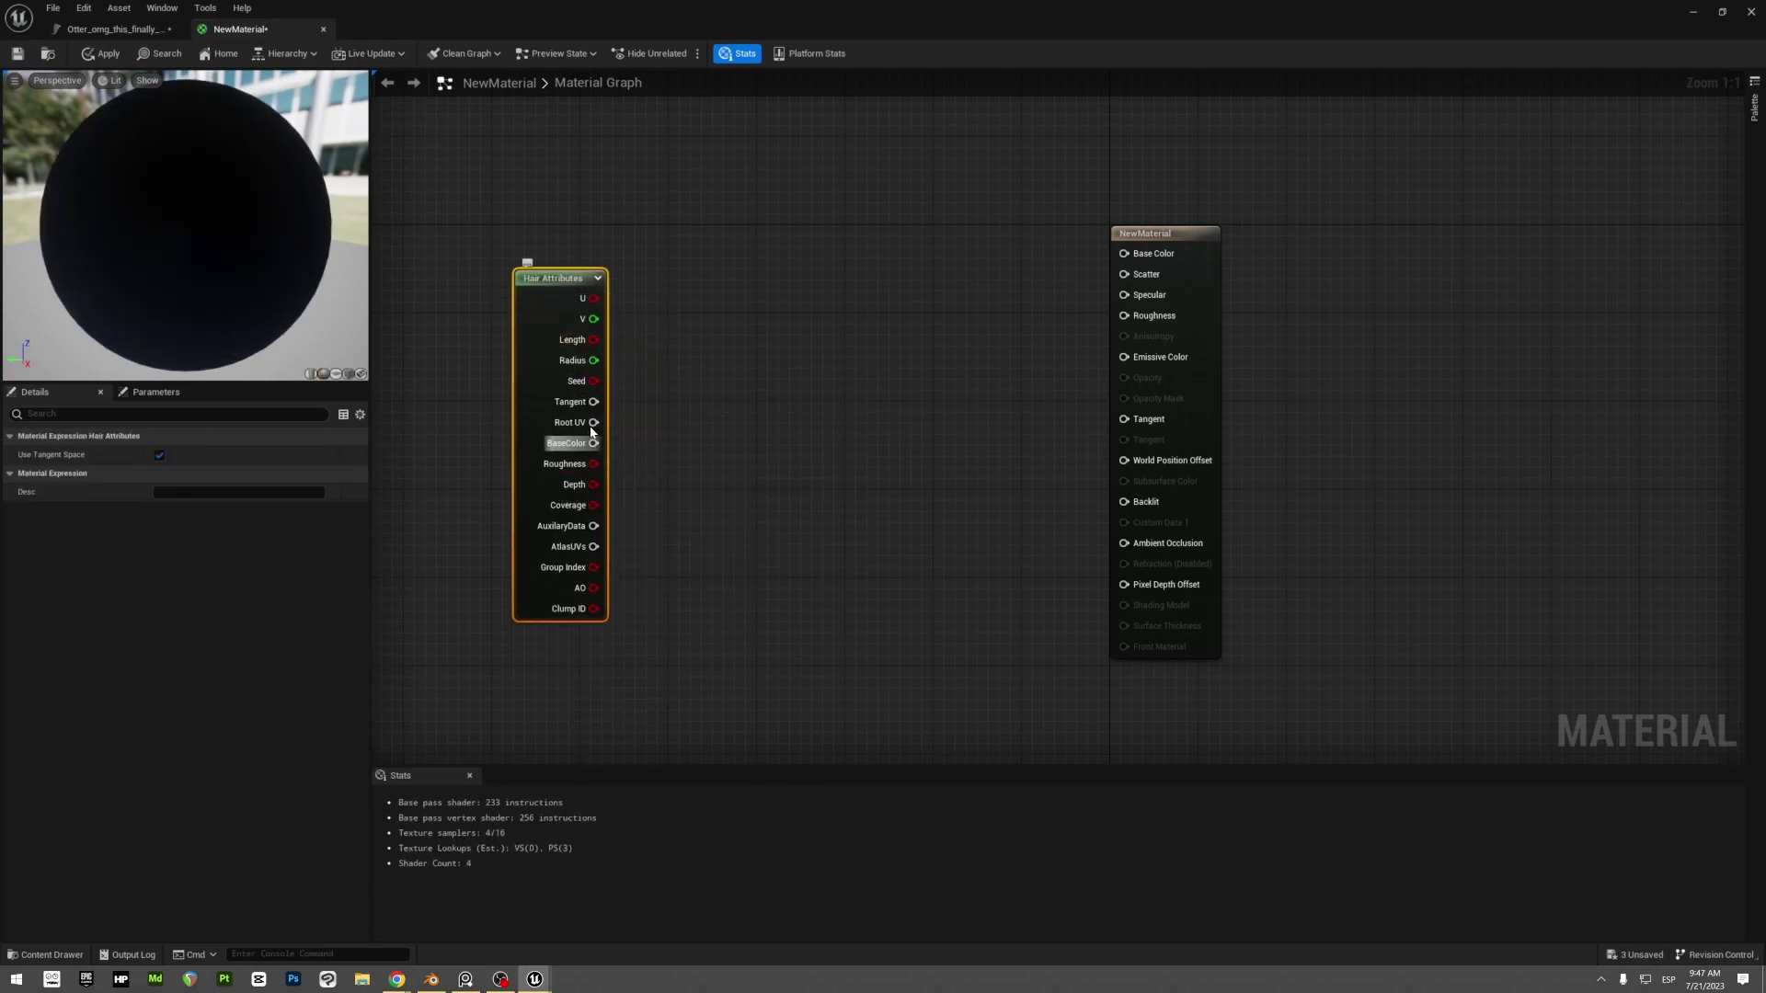
# Step: Add the Otter_BaseColor texture to the material graph as a Texture Sample between Hair Attributes and the output node
pyautogui.click(814, 299)
pyautogui.hotkey('ctrl', 'space')
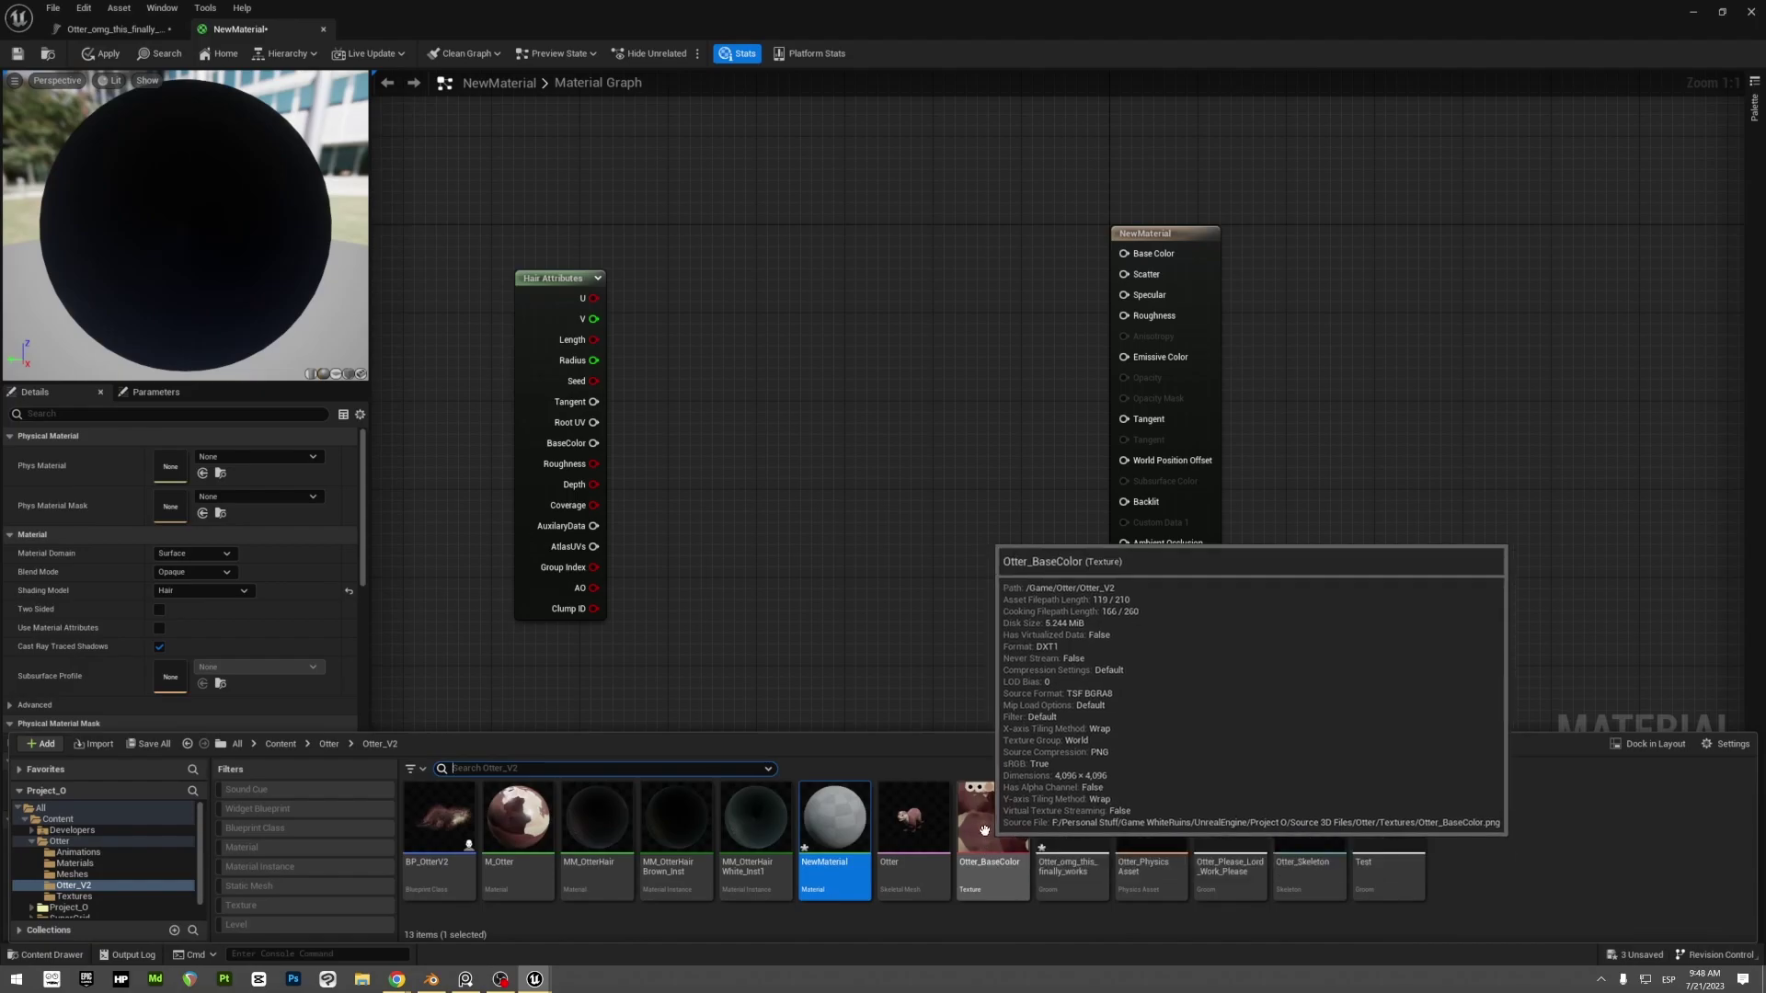
pyautogui.moveTo(984, 831); pyautogui.dragTo(910, 651)
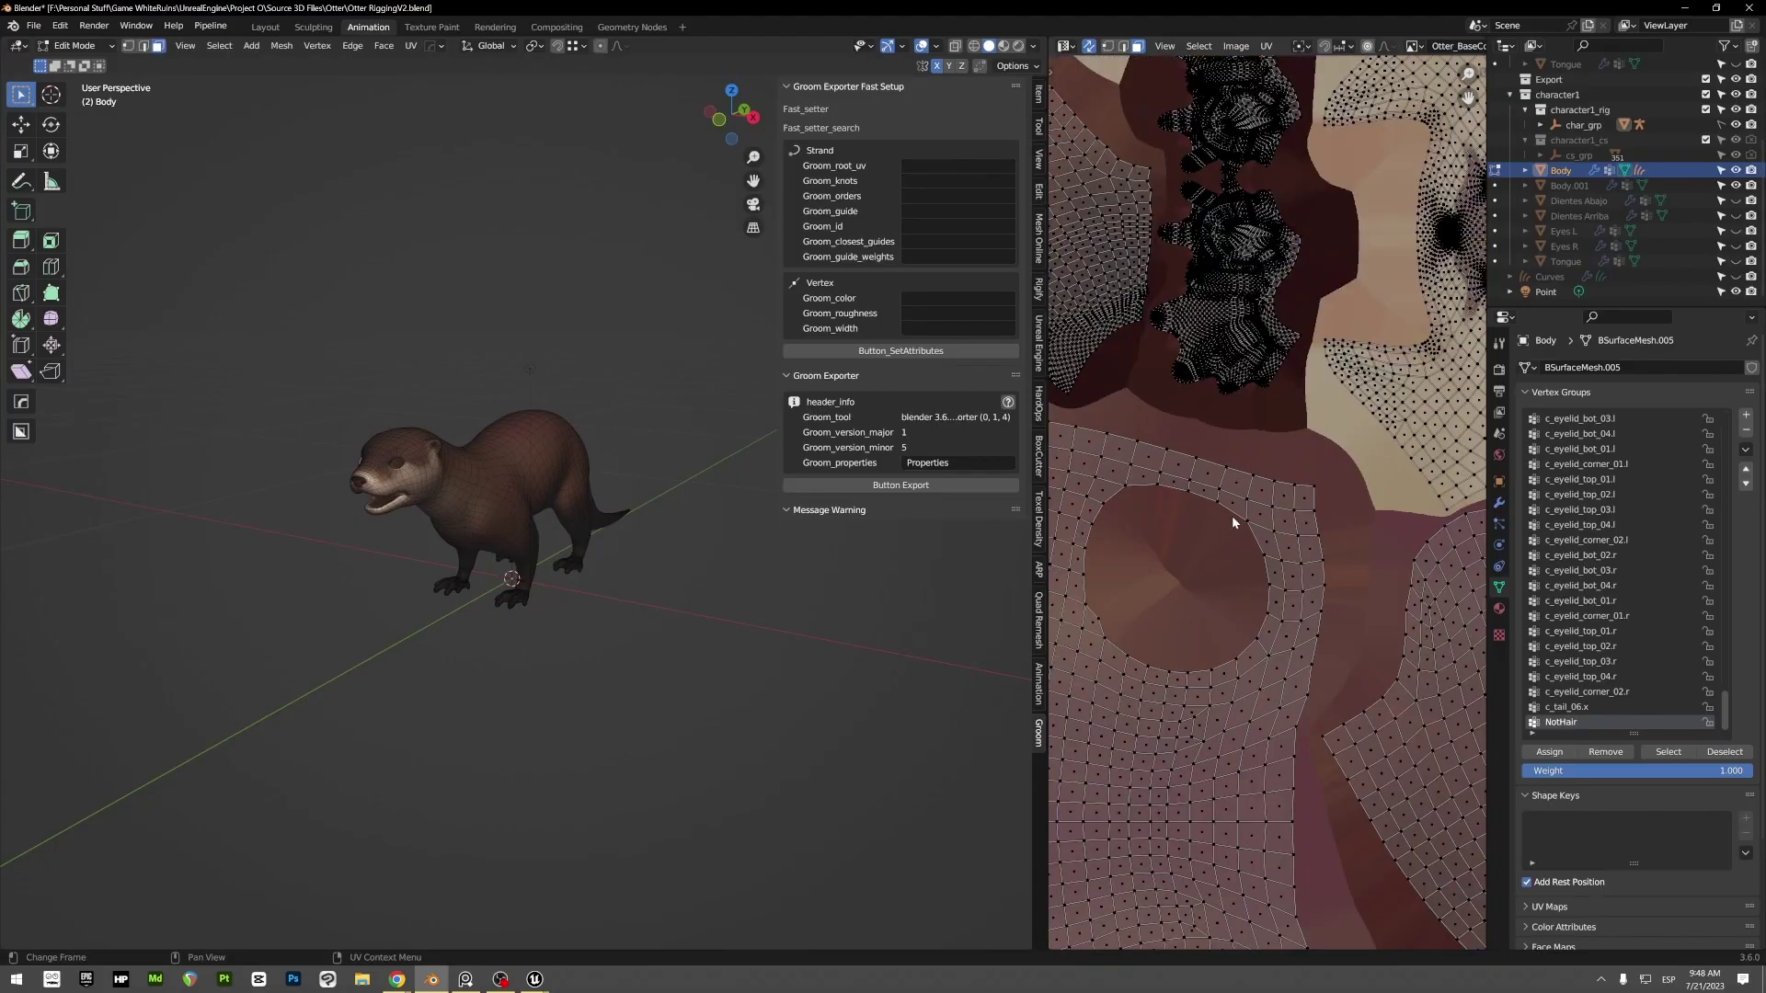
# Step: Switch to Blender, examine the otter body's full UV layout over its texture, leave Edit Mode and return to Unreal Engine
pyautogui.press('Home')
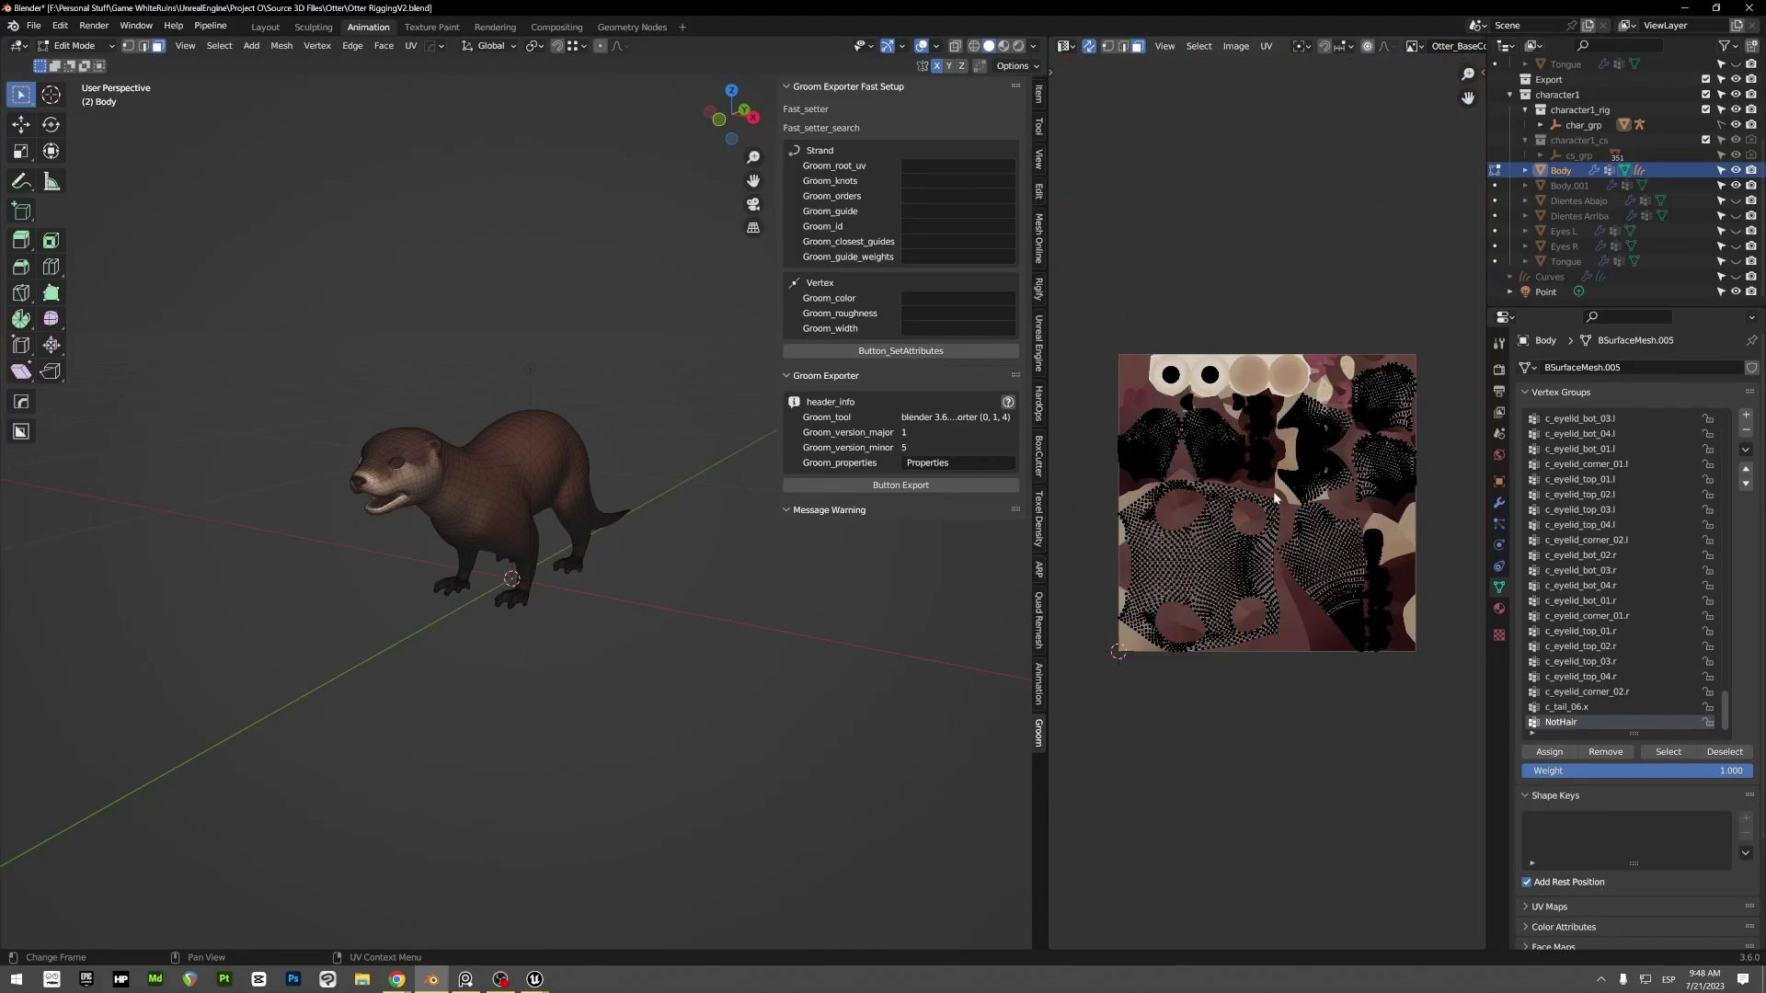
pyautogui.hotkey('ctrl', 'Tab')
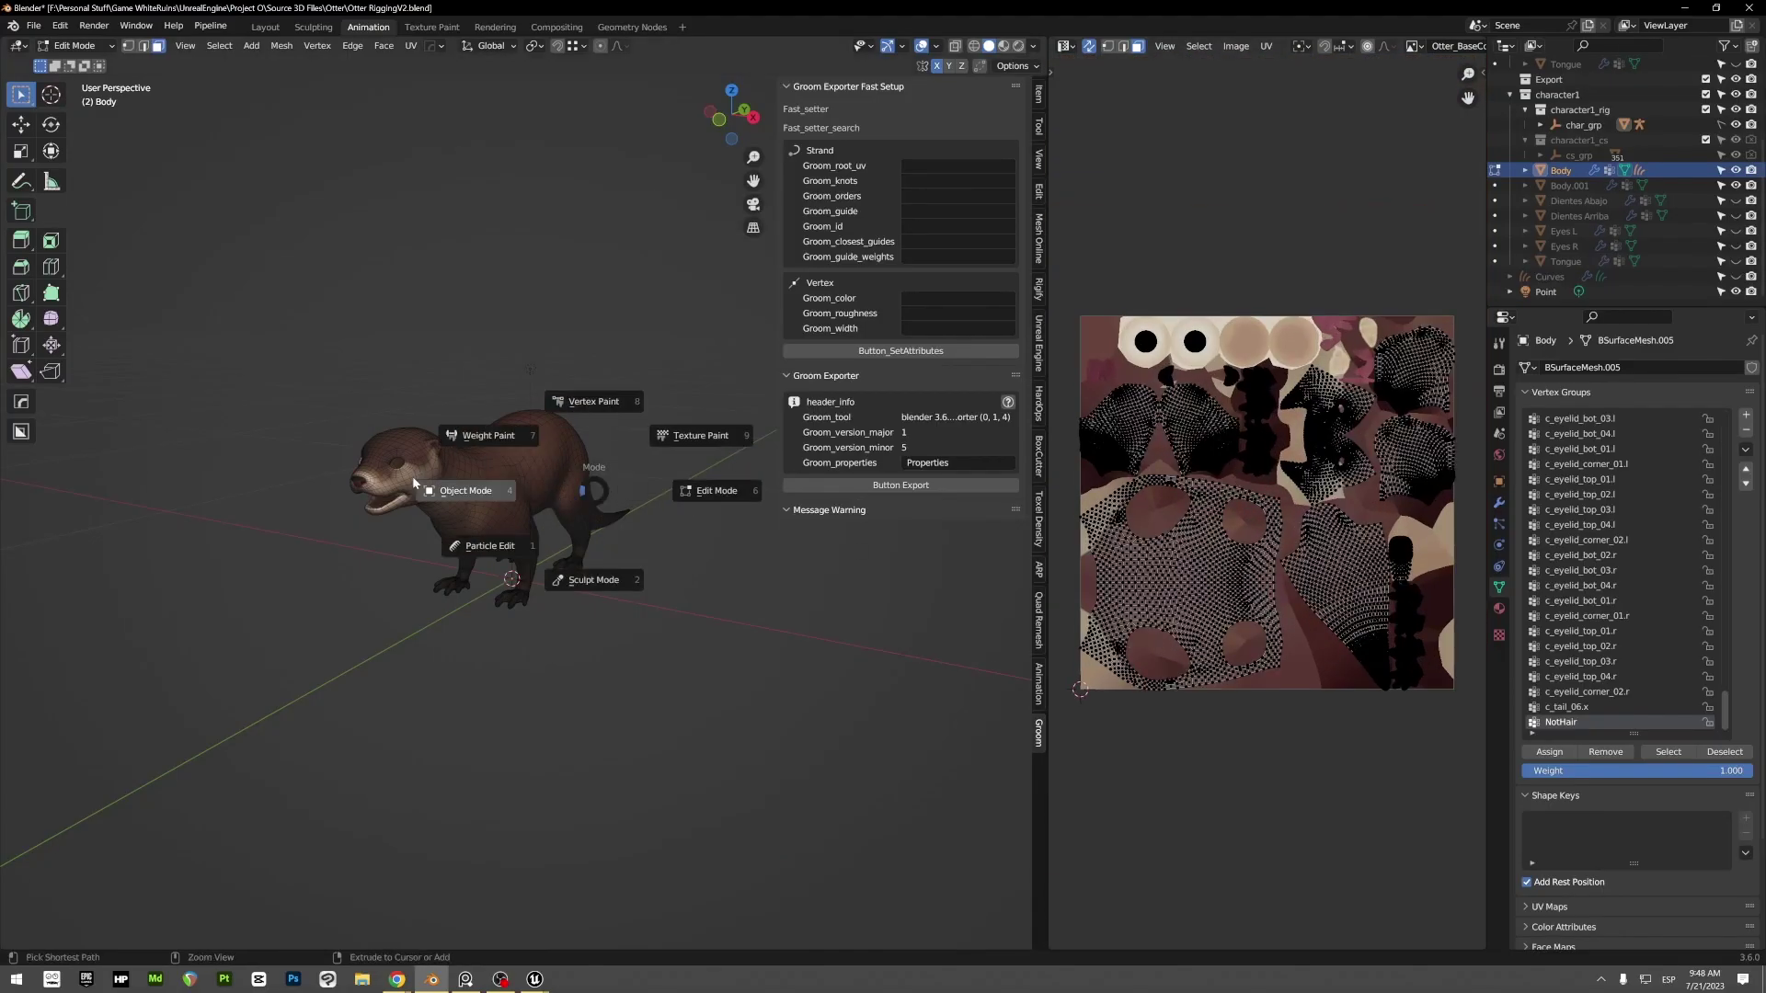
pyautogui.click(418, 484)
pyautogui.click(425, 987)
pyautogui.click(900, 289)
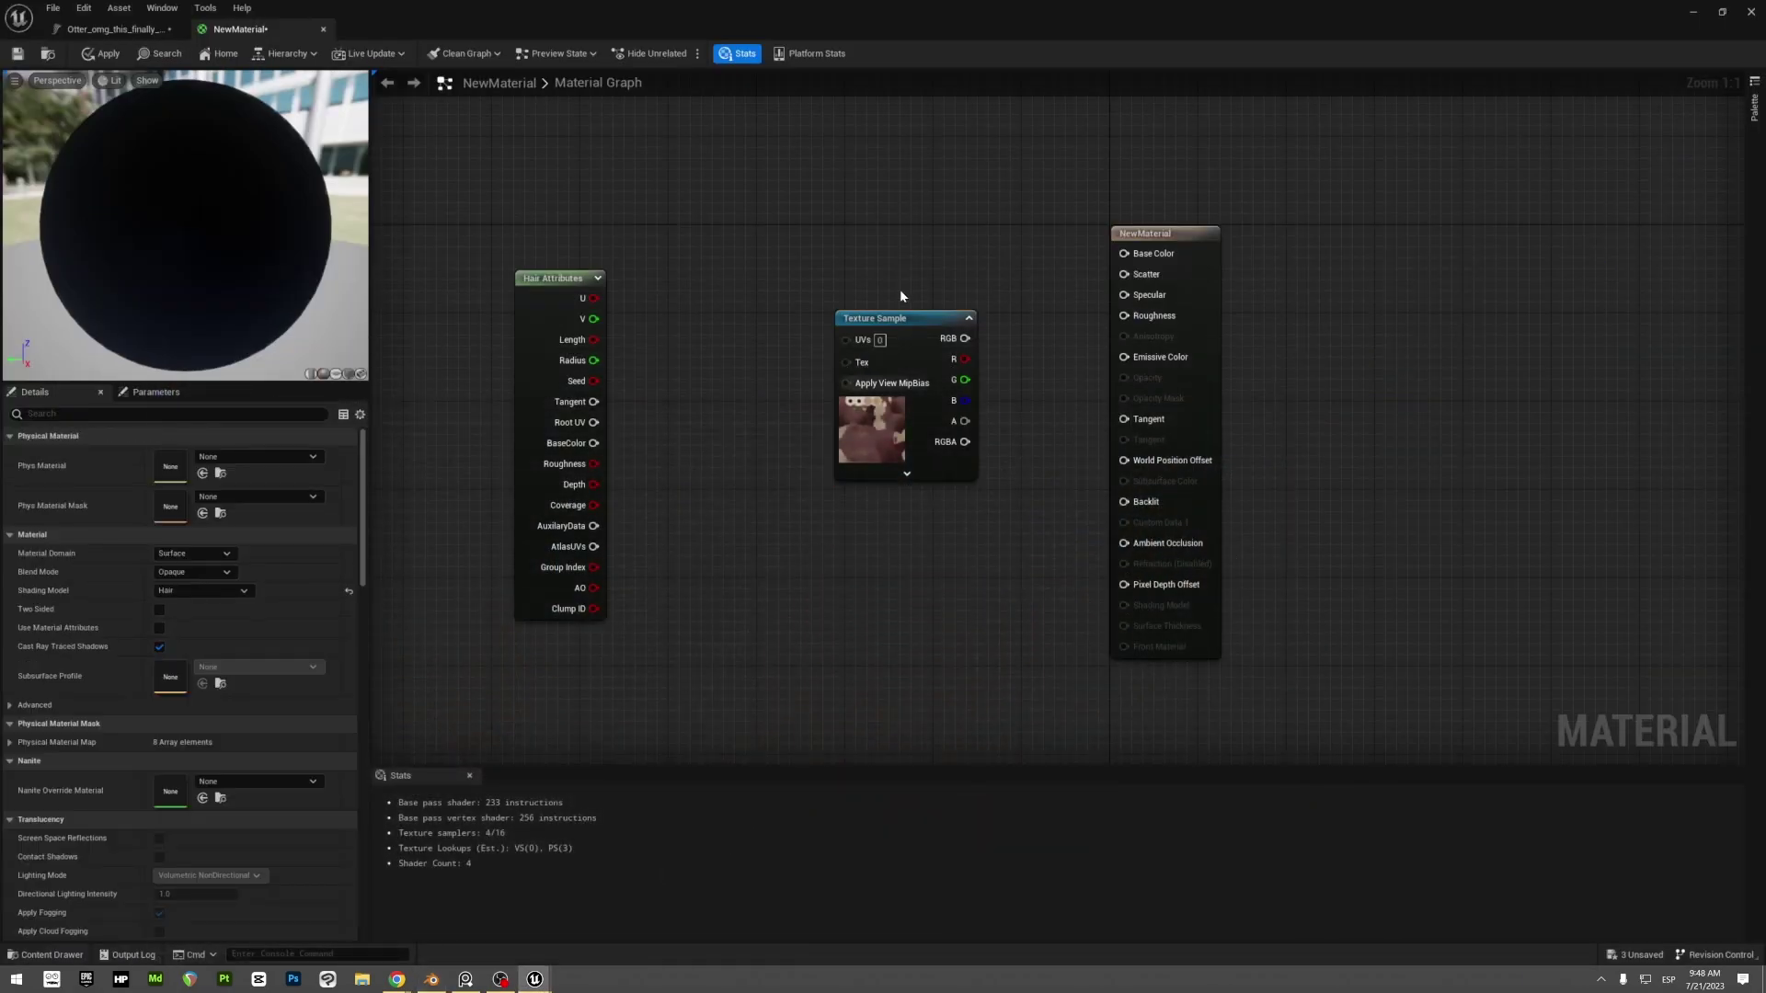
# Step: Connect Root UV from Hair Attributes to the Texture Sample's UVs, and its RGB output to the material's Base Color
pyautogui.moveTo(899, 322); pyautogui.dragTo(867, 306)
pyautogui.moveTo(593, 422); pyautogui.dragTo(814, 323)
pyautogui.moveTo(932, 320); pyautogui.dragTo(1162, 257)
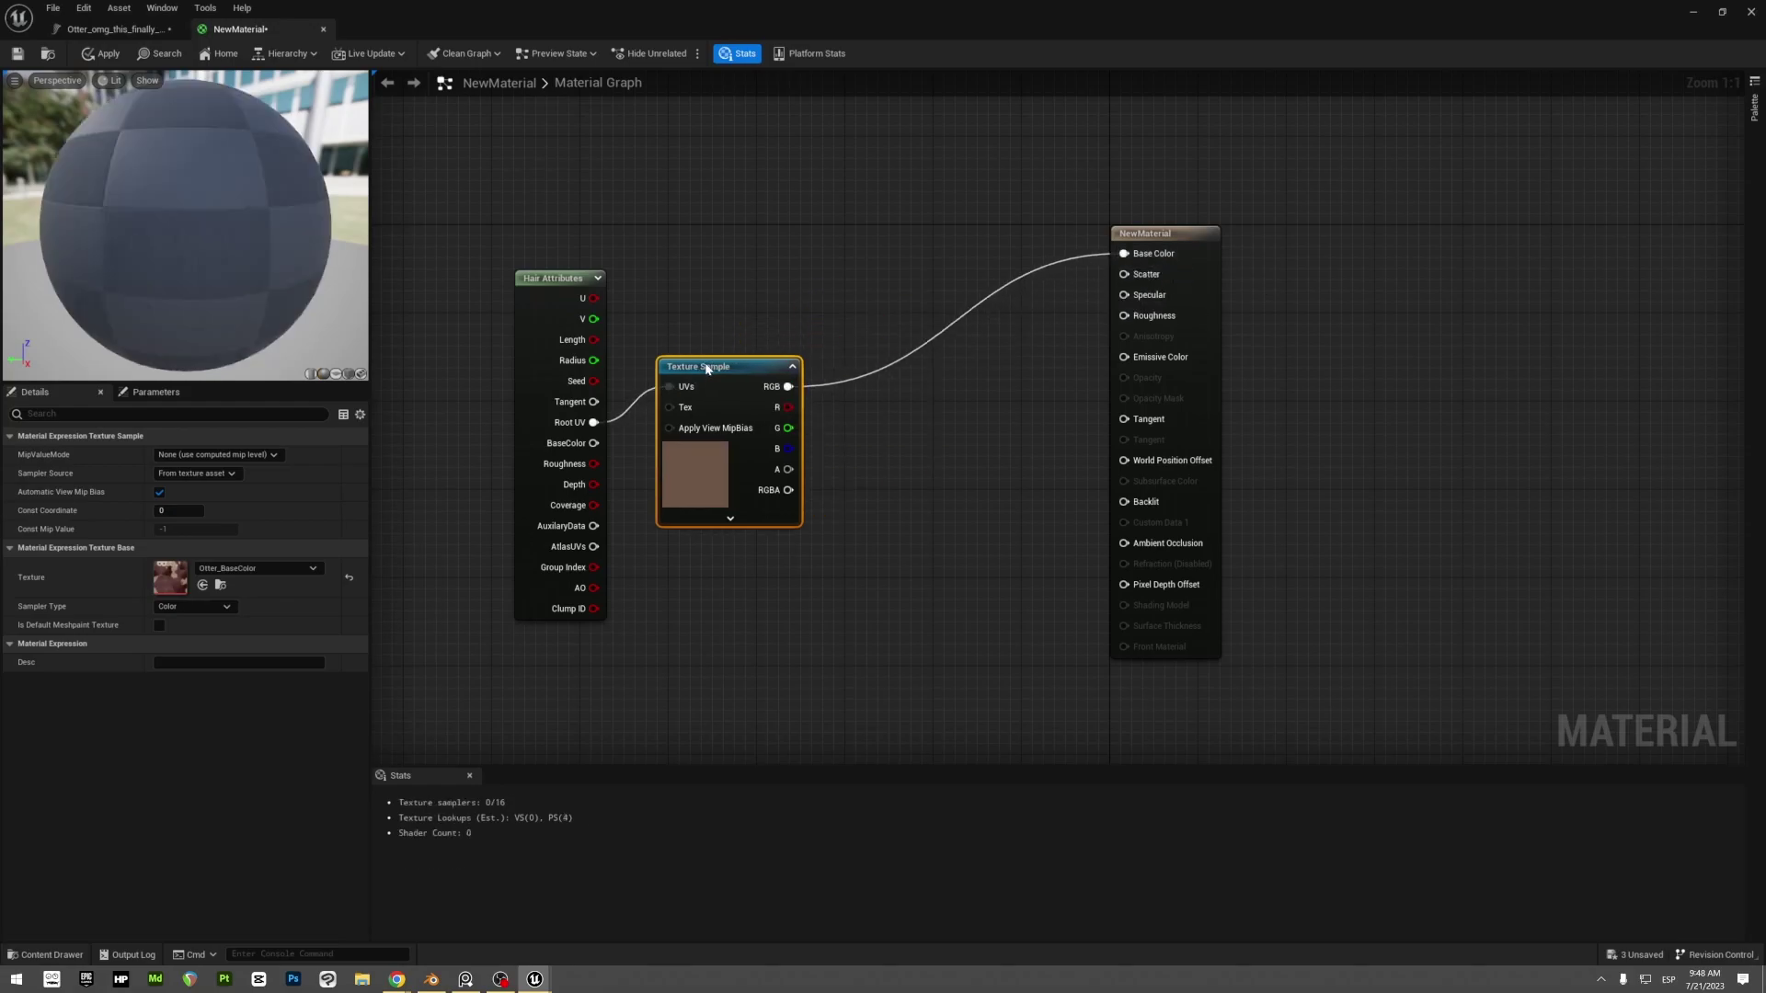
# Step: Move the Hair Attributes and Texture Sample nodes farther from the output node, and save and close NewMaterial
pyautogui.moveTo(705, 369); pyautogui.dragTo(699, 401)
pyautogui.moveTo(705, 270); pyautogui.dragTo(533, 423)
pyautogui.moveTo(708, 401); pyautogui.dragTo(609, 291)
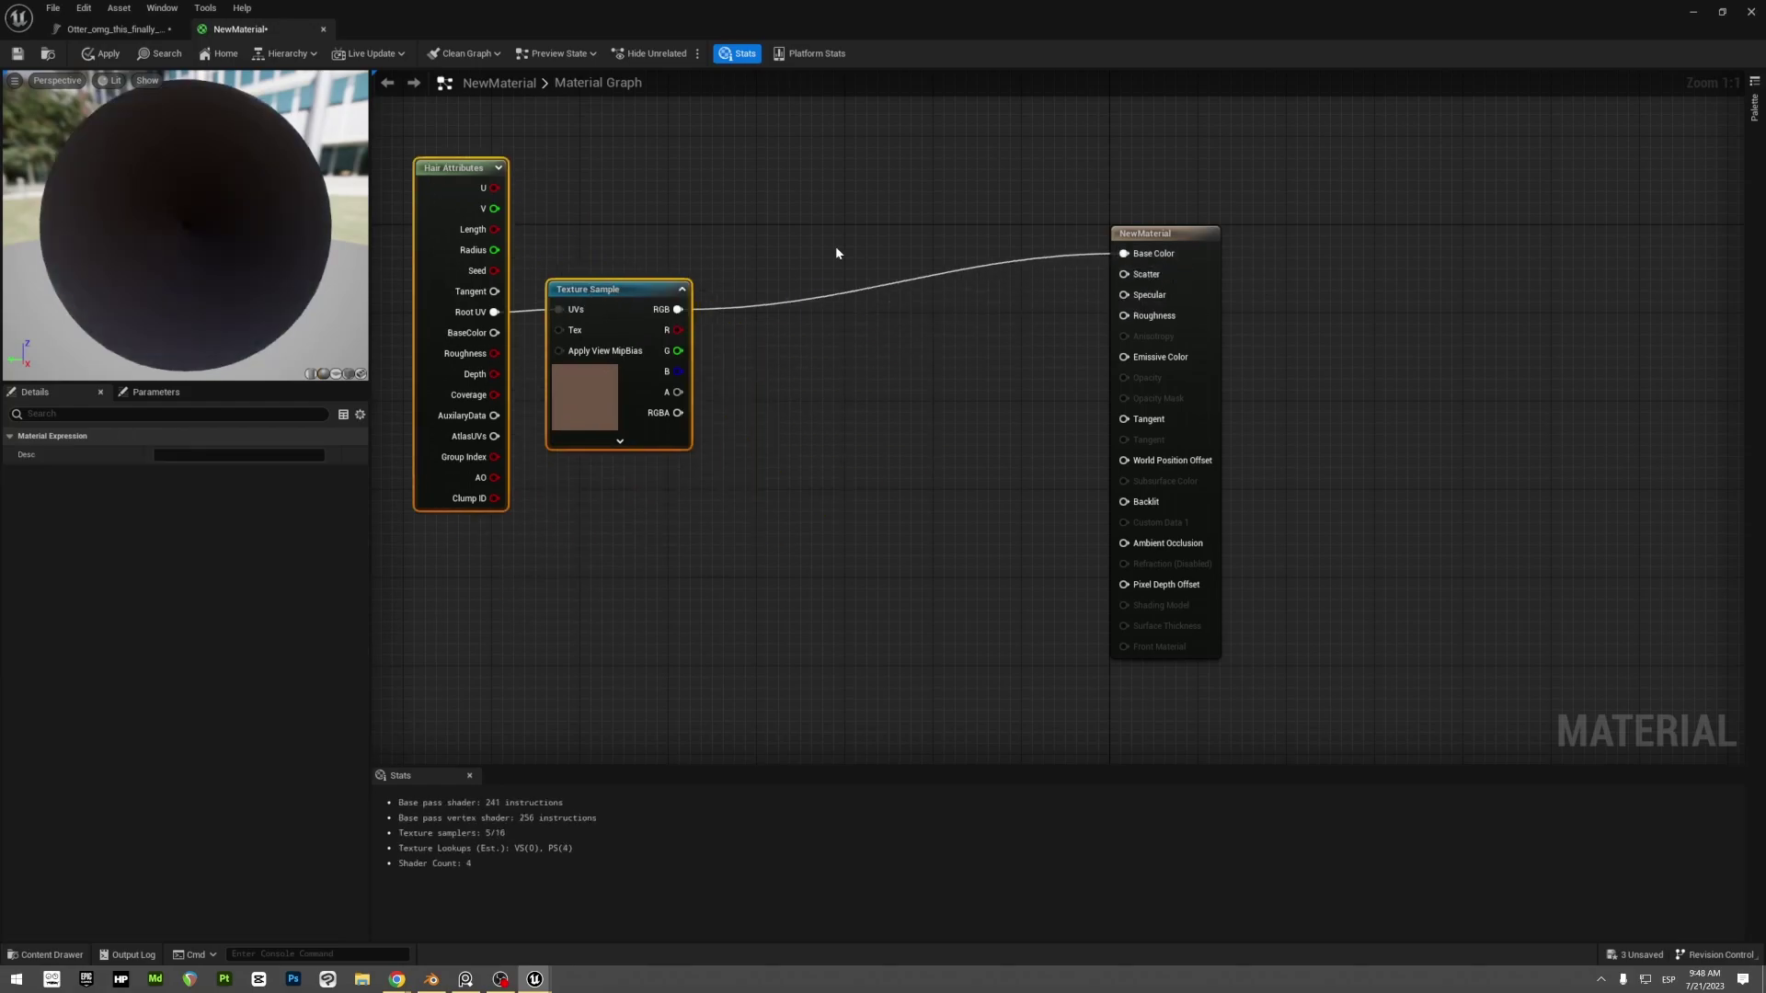
pyautogui.moveTo(803, 206); pyautogui.dragTo(837, 376, button='right')
pyautogui.moveTo(666, 481); pyautogui.dragTo(648, 467)
pyautogui.click(699, 434)
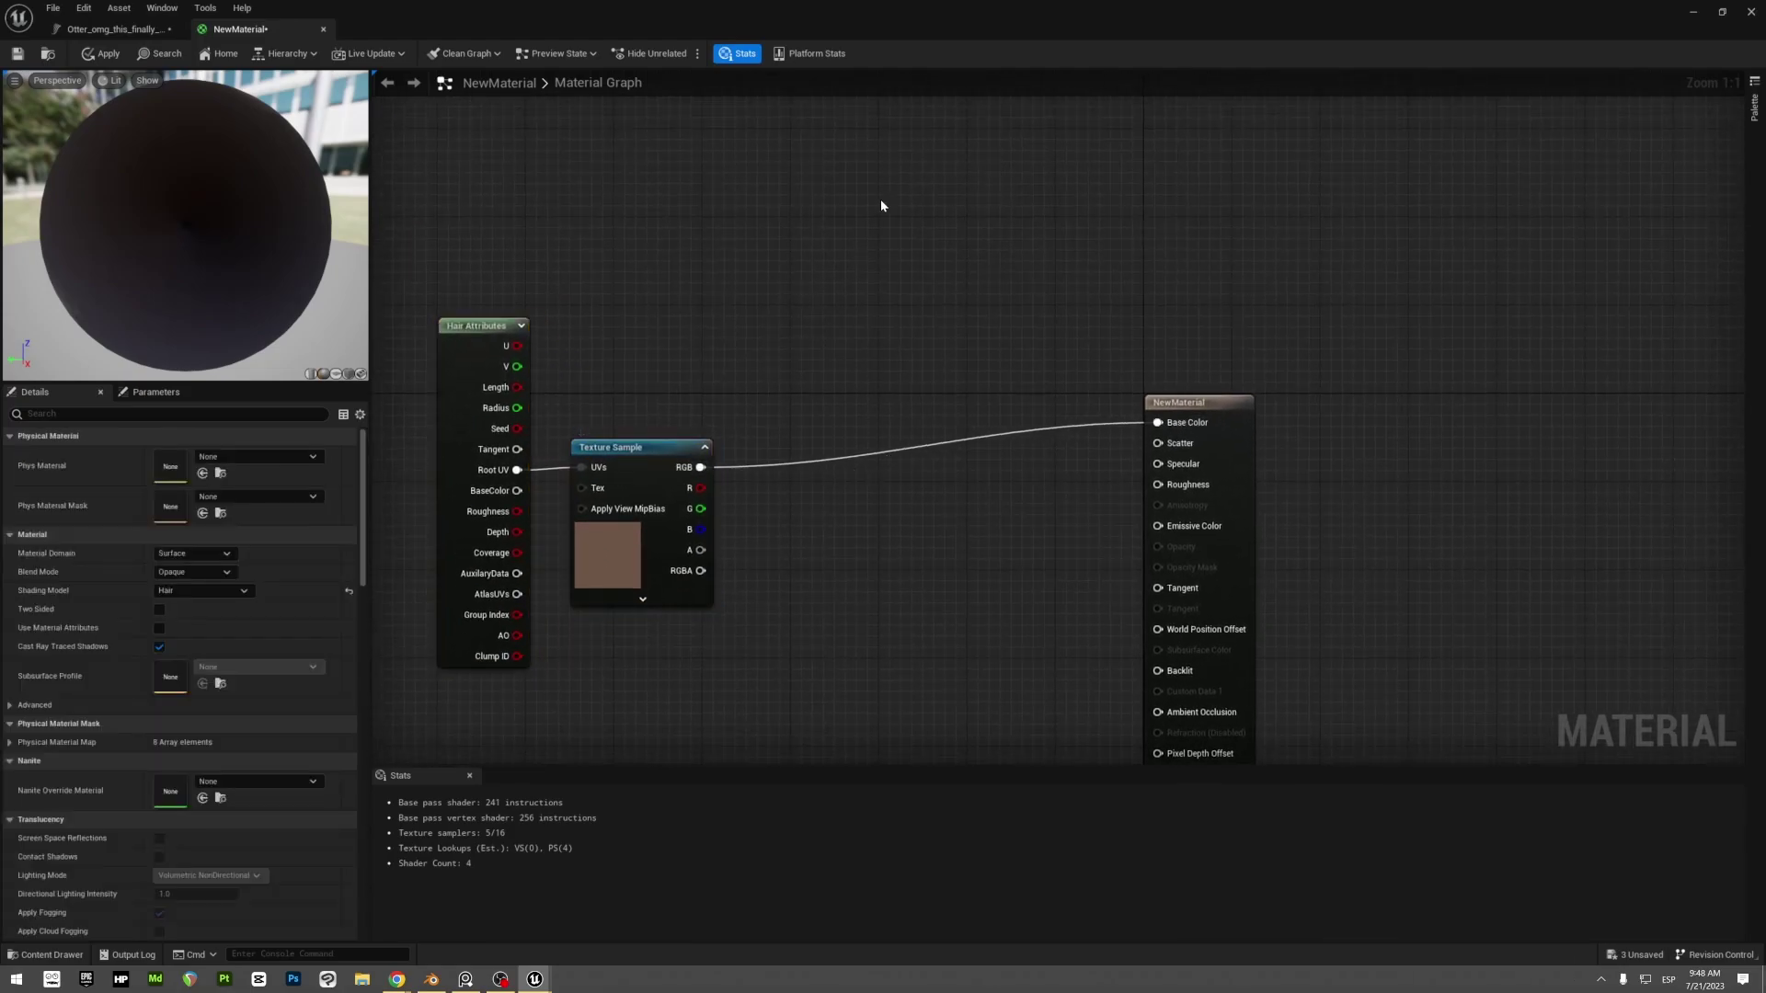
pyautogui.moveTo(956, 396); pyautogui.dragTo(962, 340, button='right')
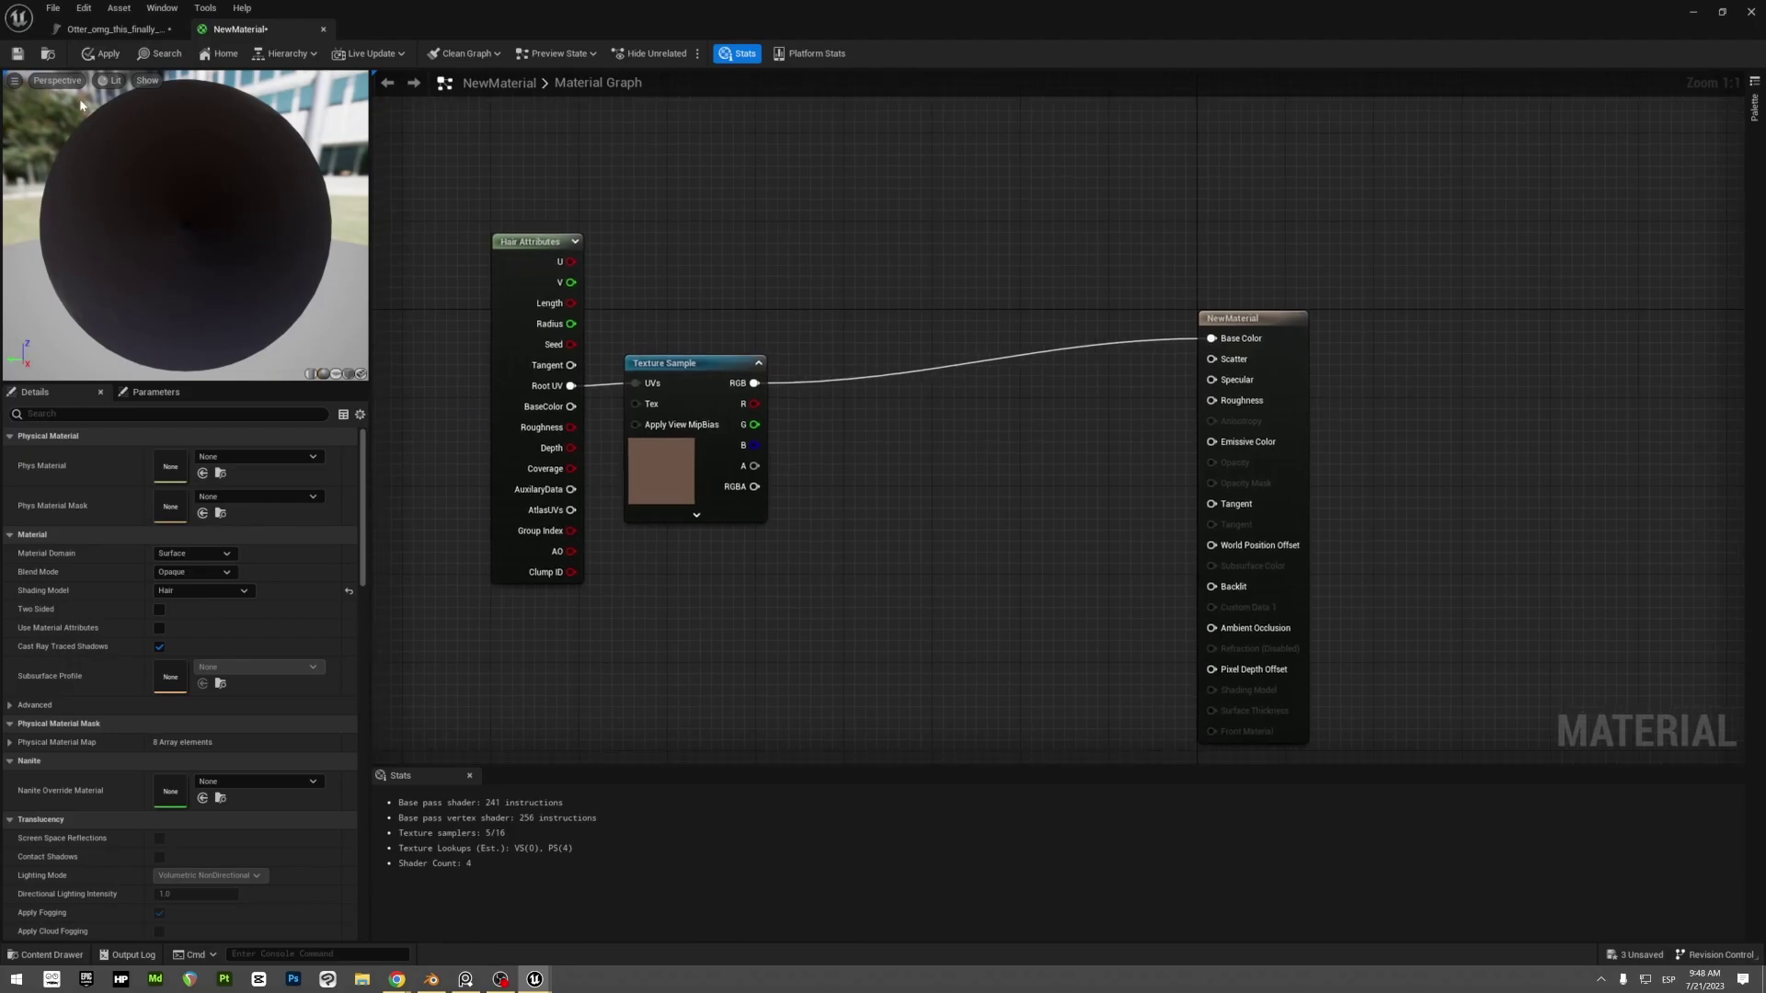
pyautogui.hotkey('ctrl', 's')
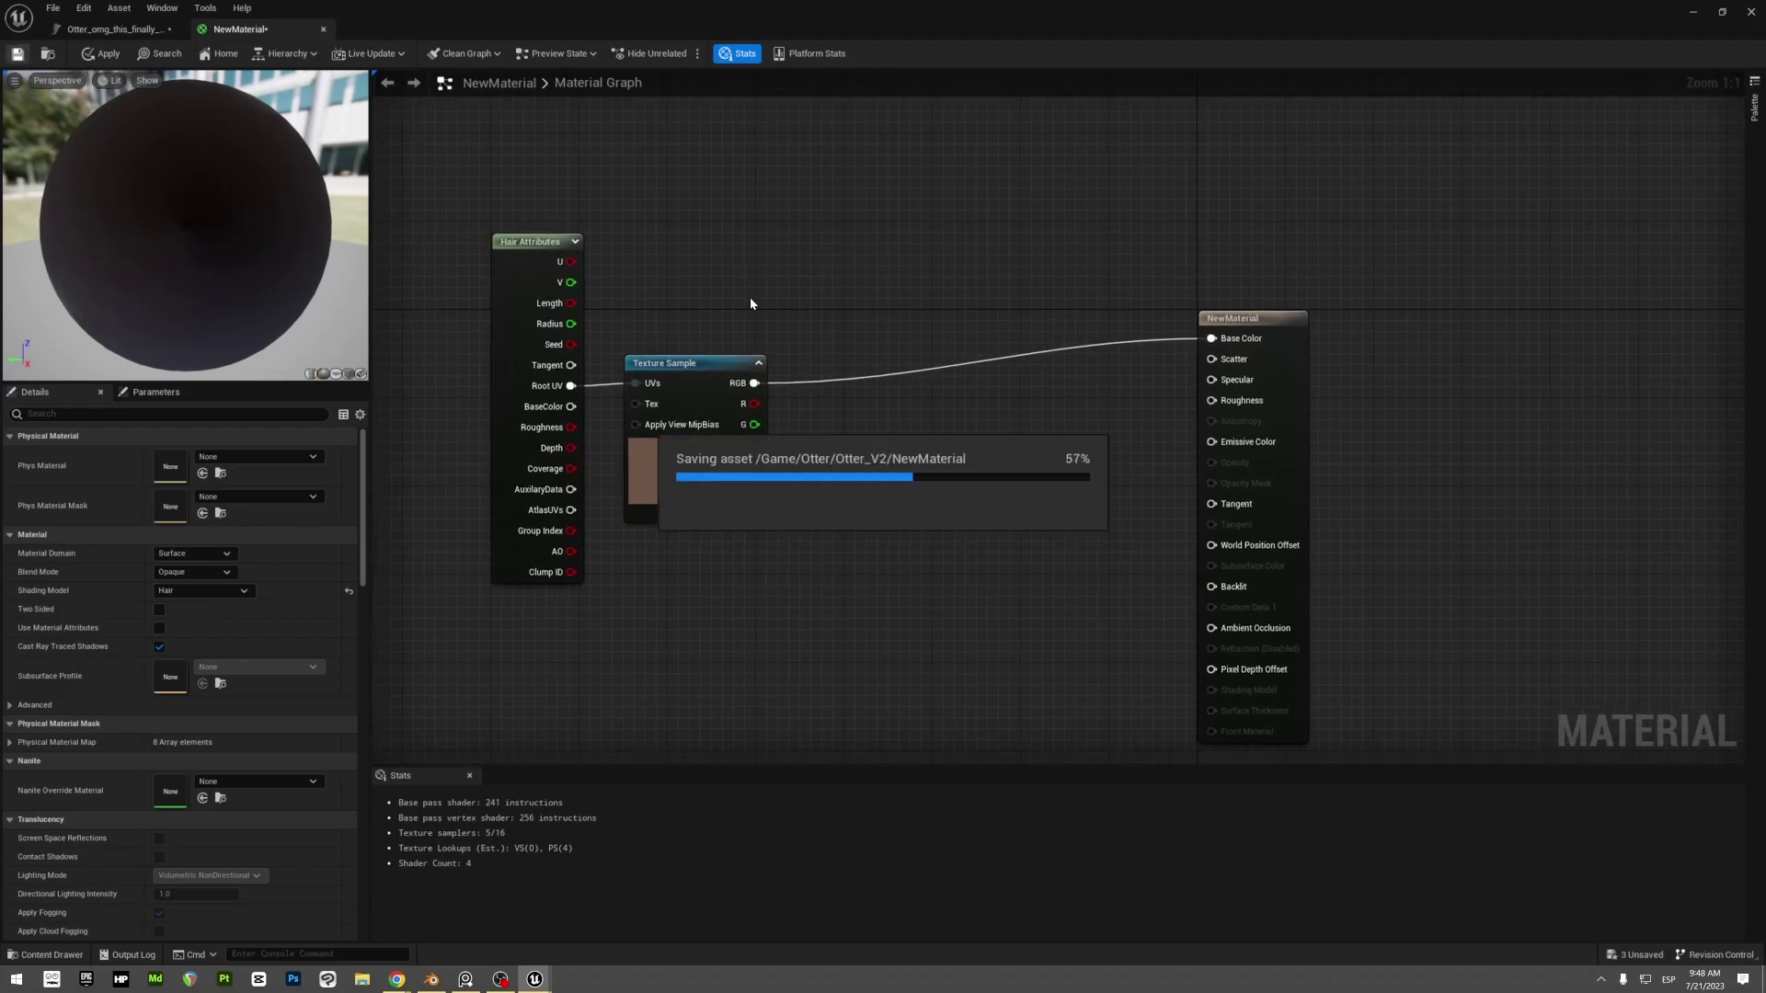
pyautogui.click(323, 29)
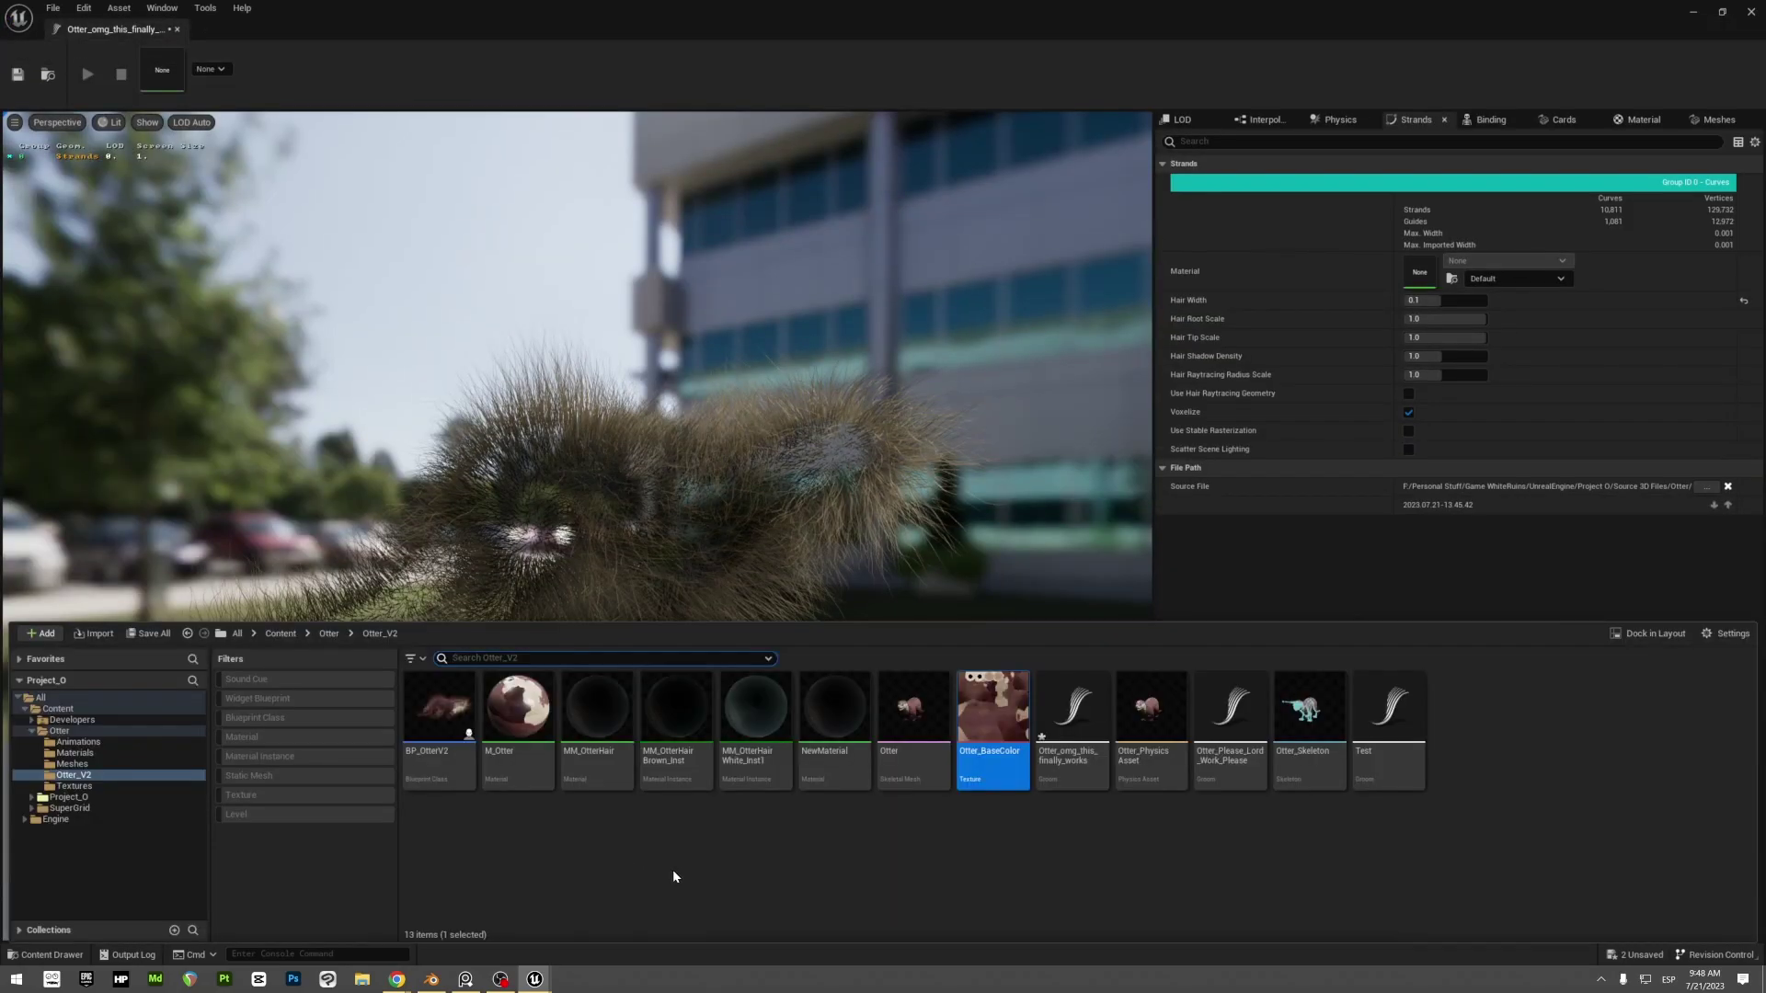
# Step: Add a material slot to the groom asset and assign NewMaterial to it
pyautogui.click(830, 765)
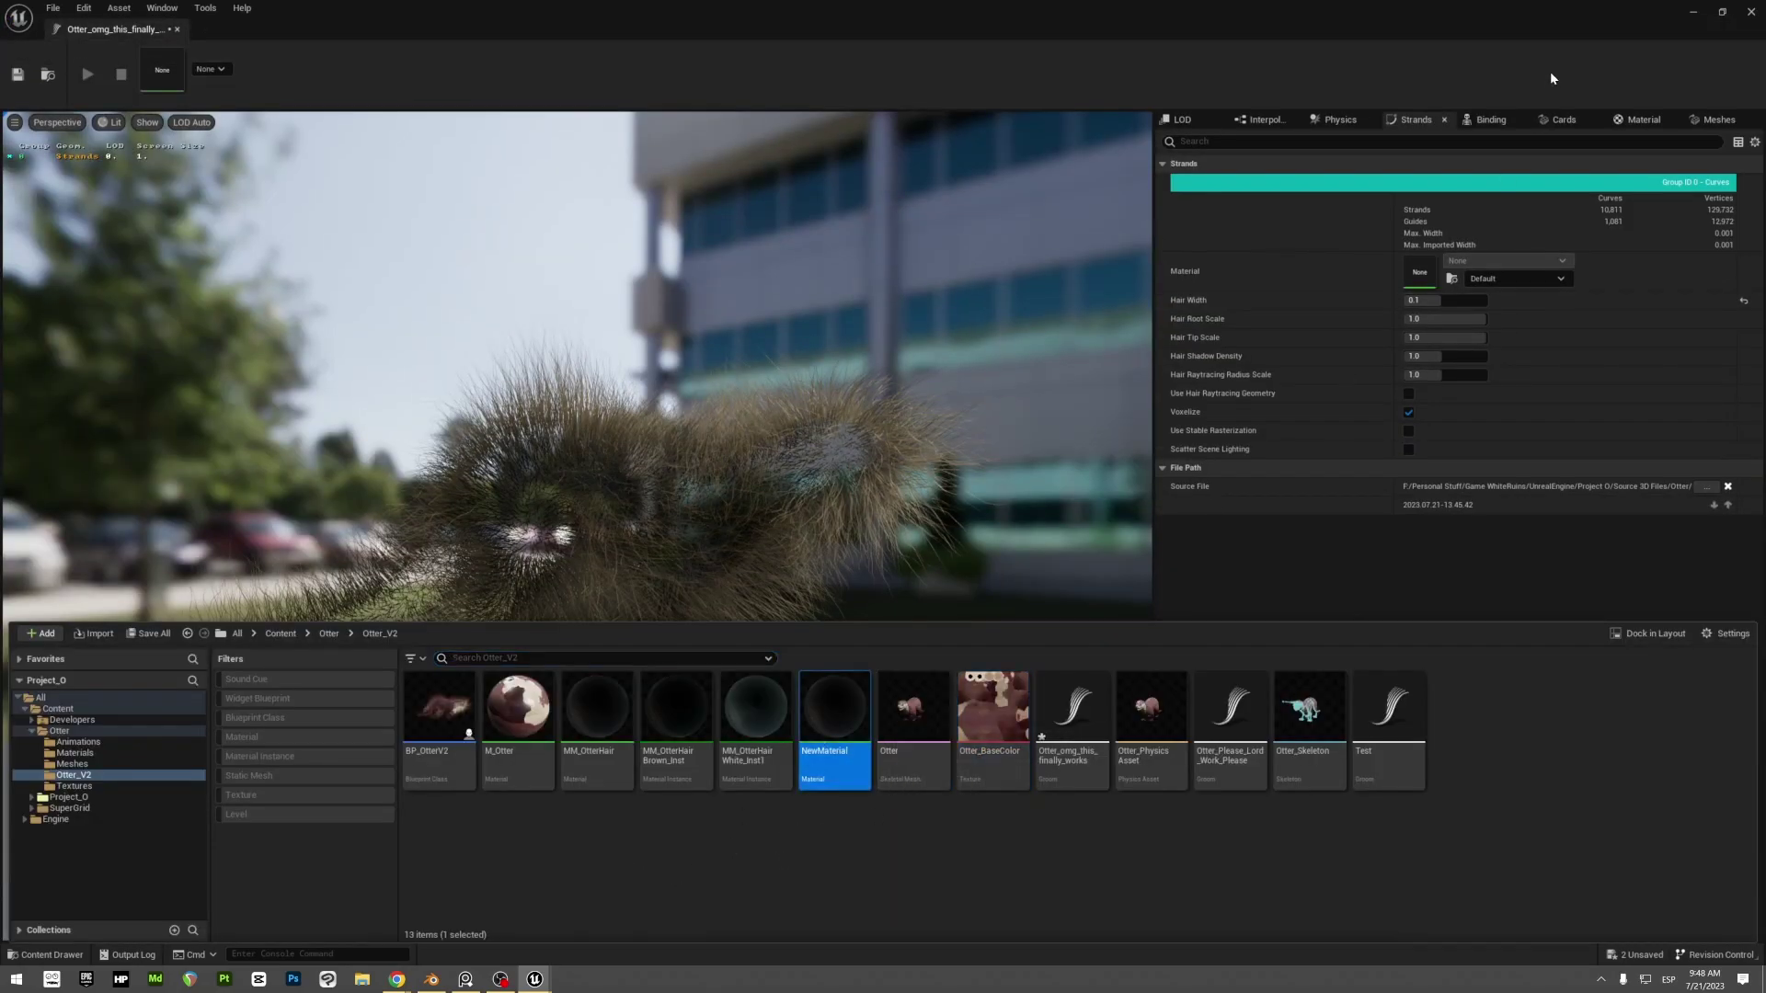
pyautogui.click(1630, 123)
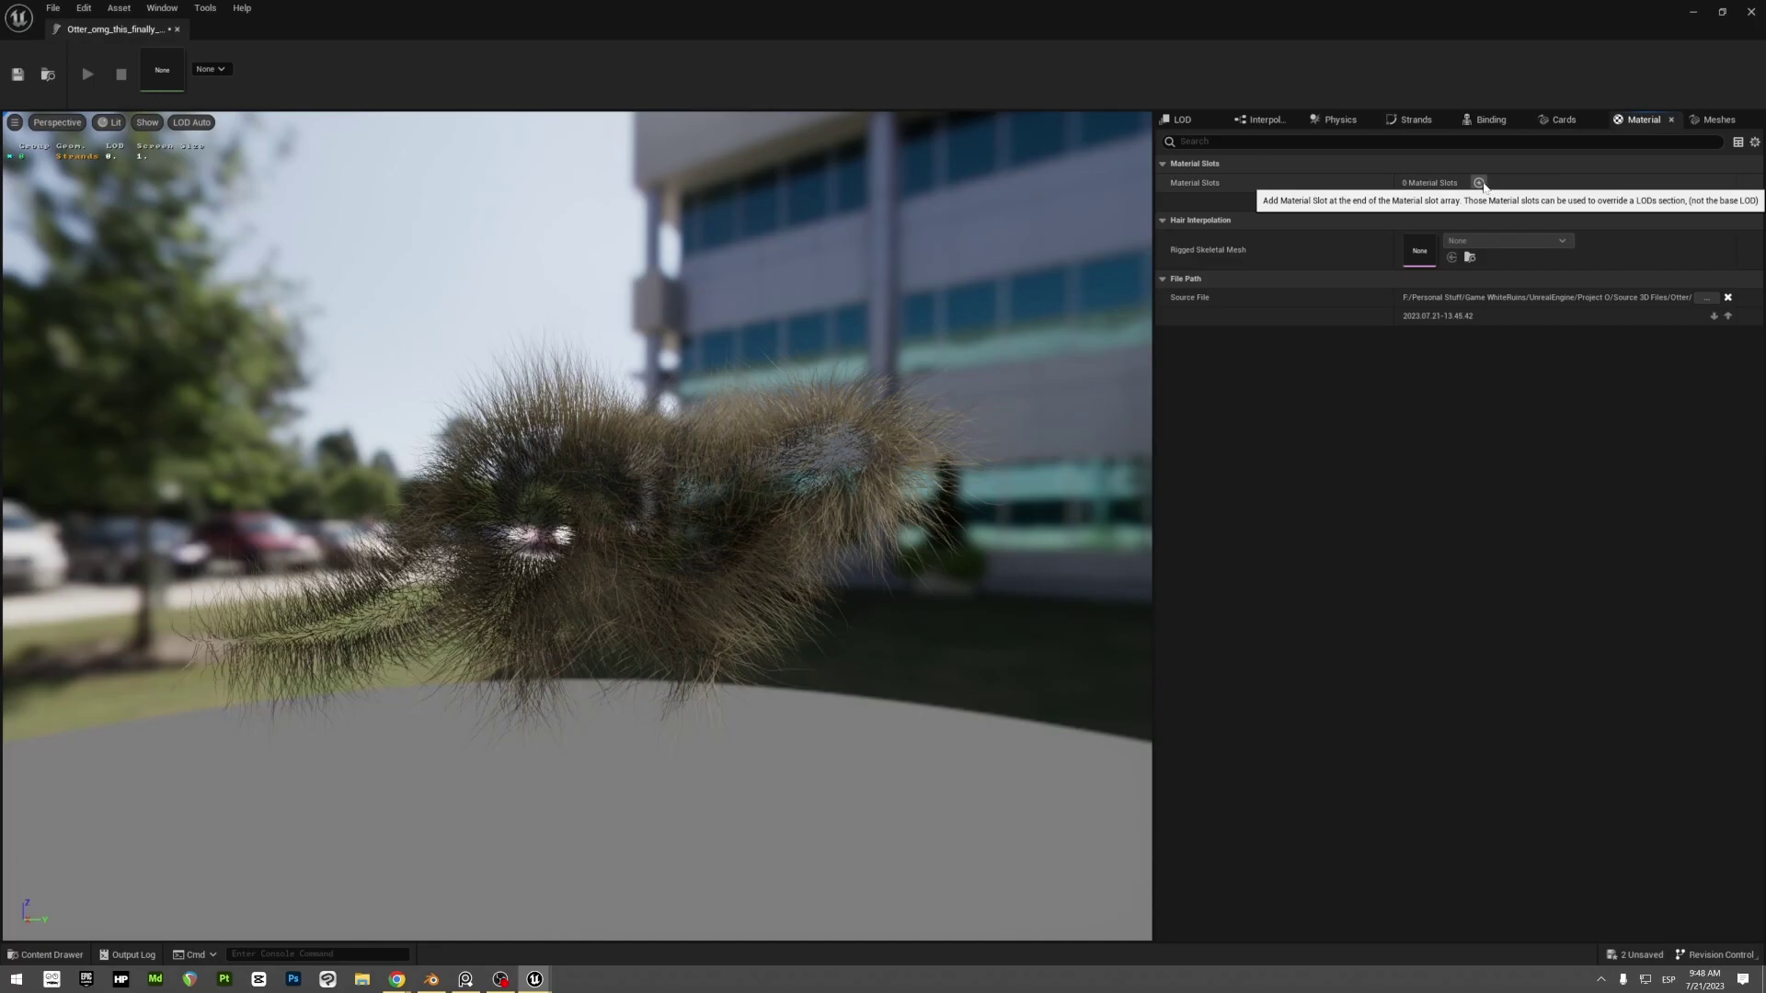
pyautogui.hotkey('ctrl', 'space')
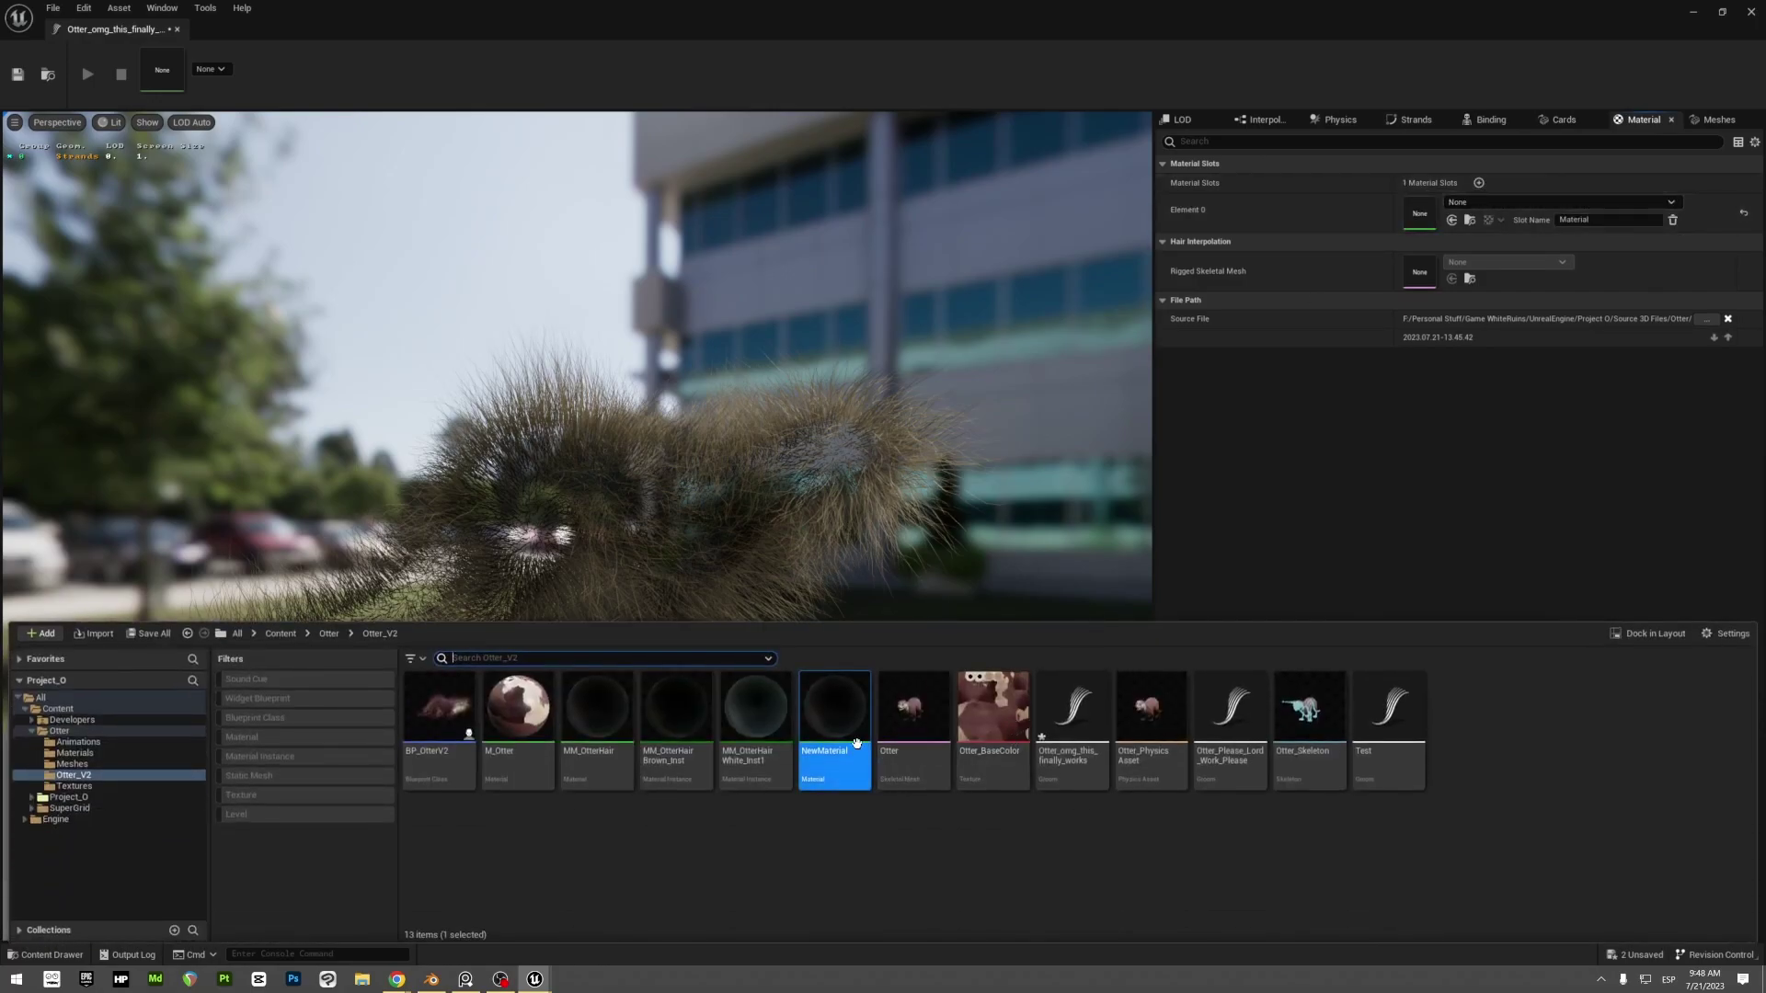
pyautogui.moveTo(834, 727); pyautogui.dragTo(1435, 207)
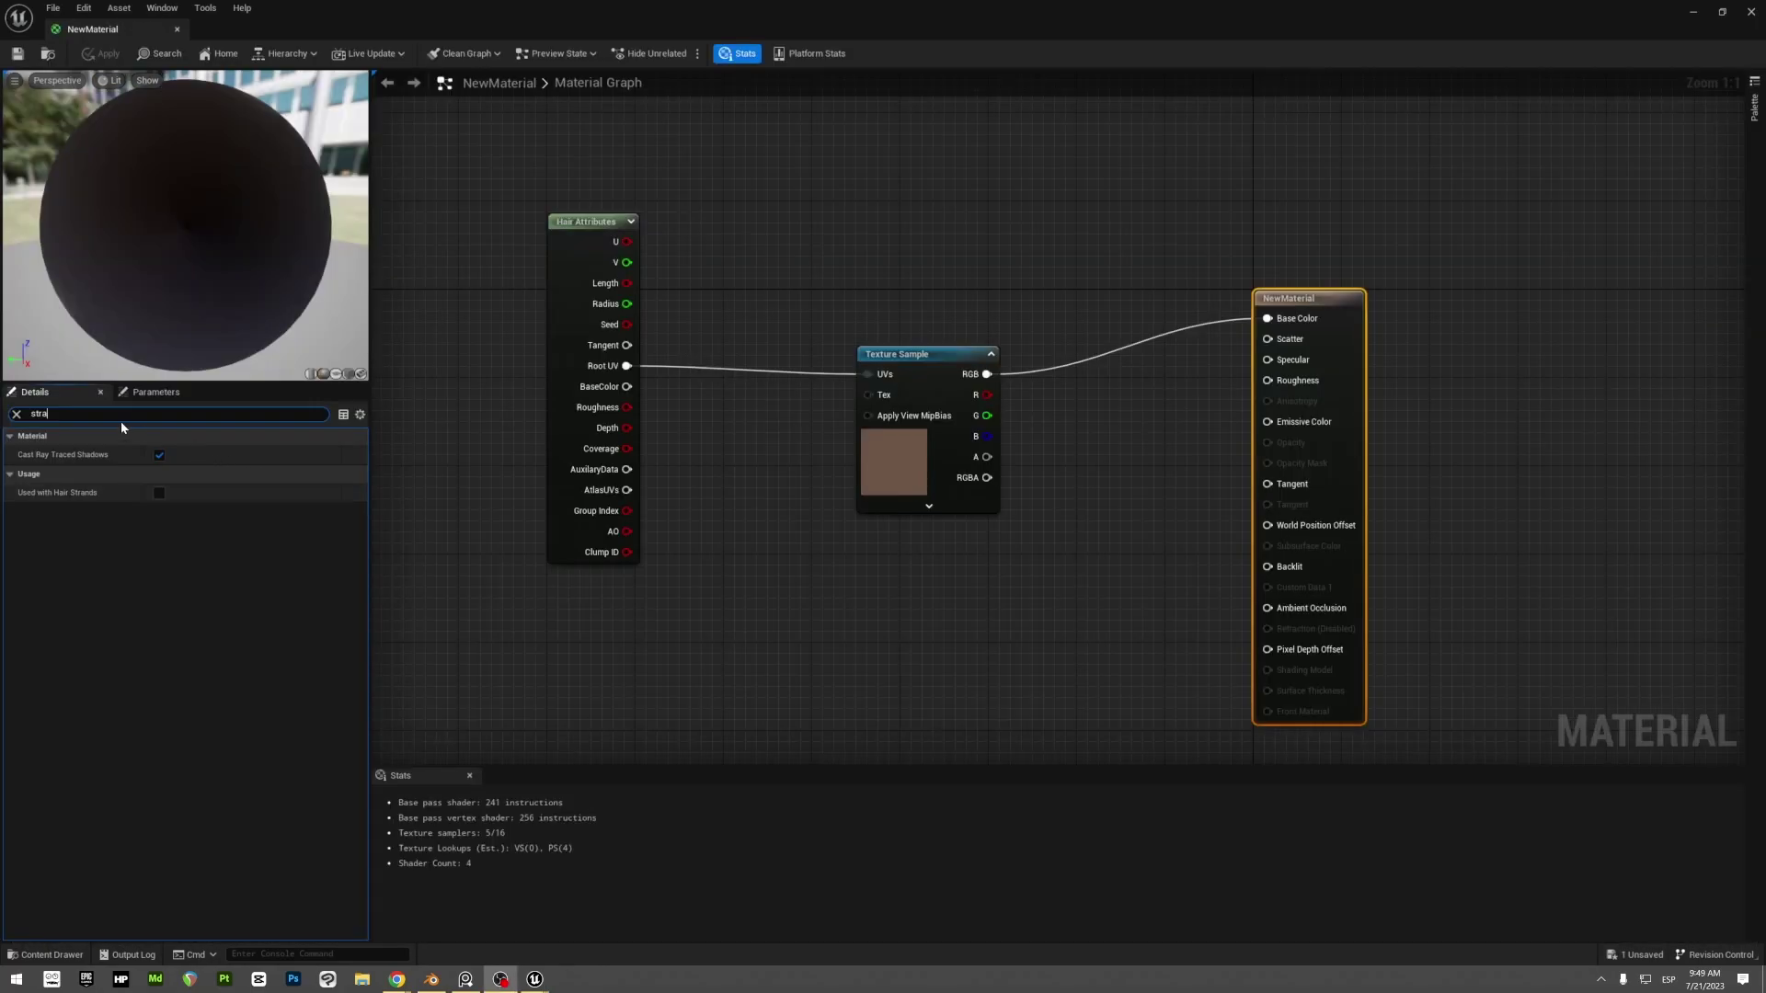
# Step: Find the strand options in the material's details, enable Used with Hair Strands, and save and close NewMaterial
pyautogui.click(119, 416)
pyautogui.press('BackSpace')
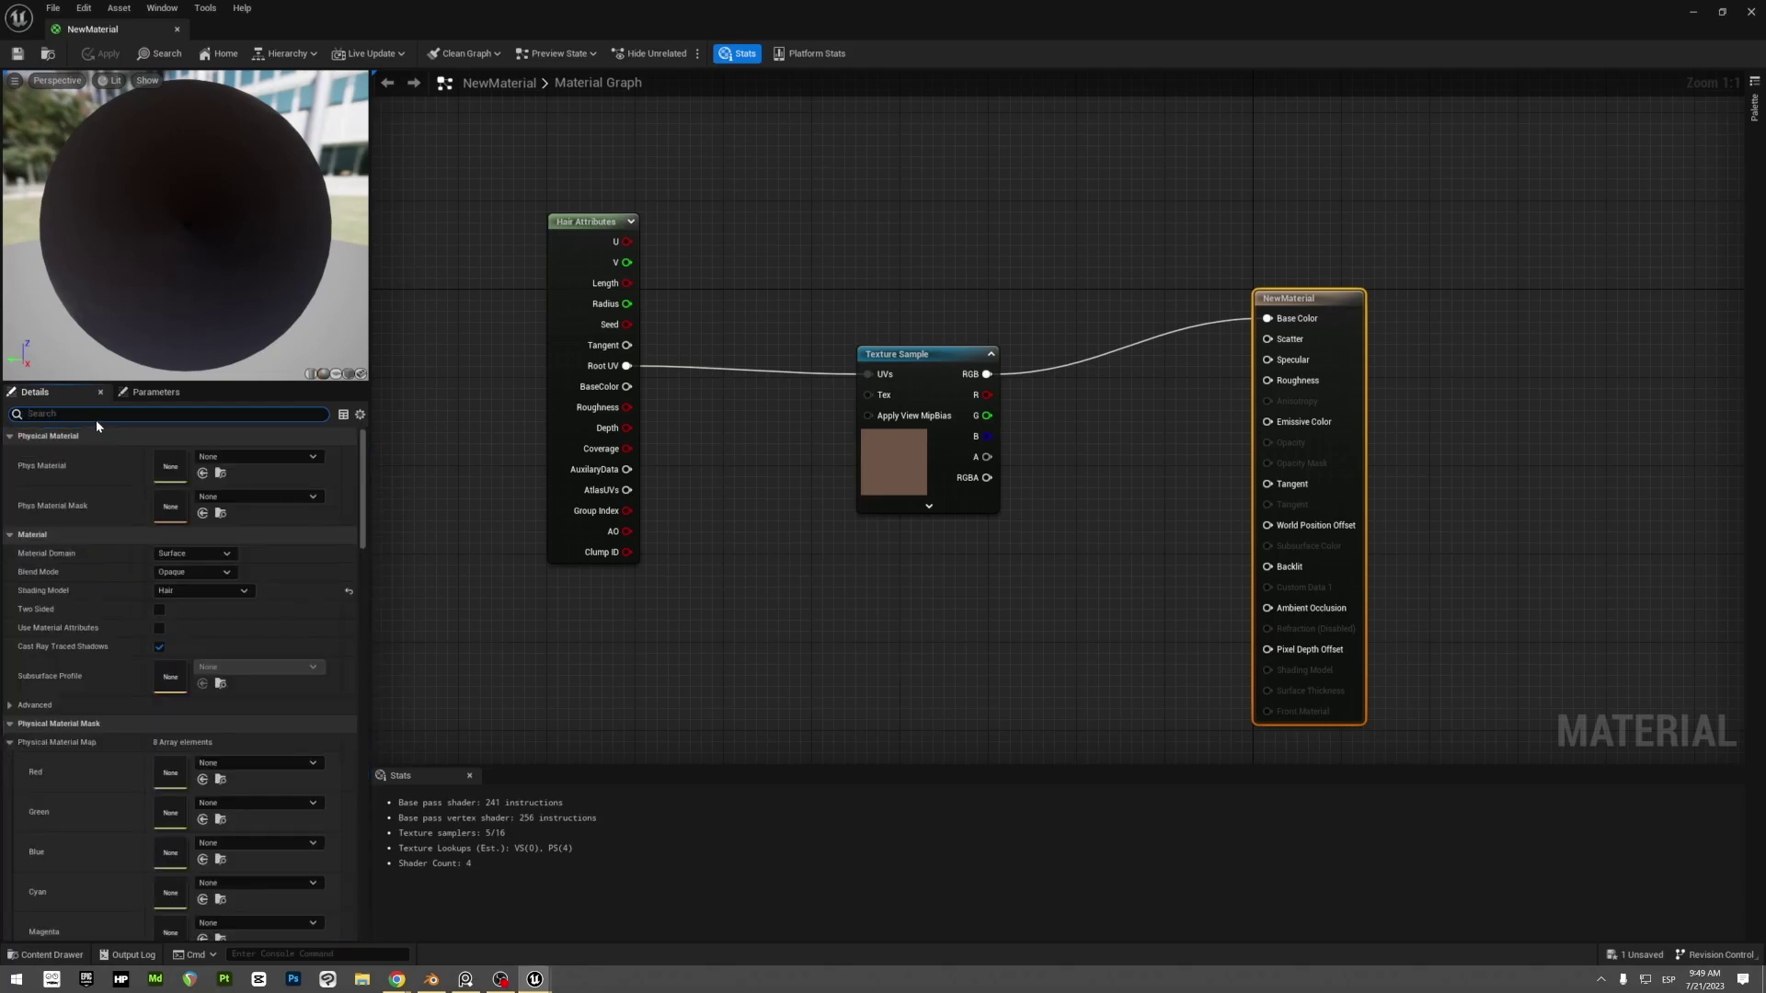
pyautogui.write('s')
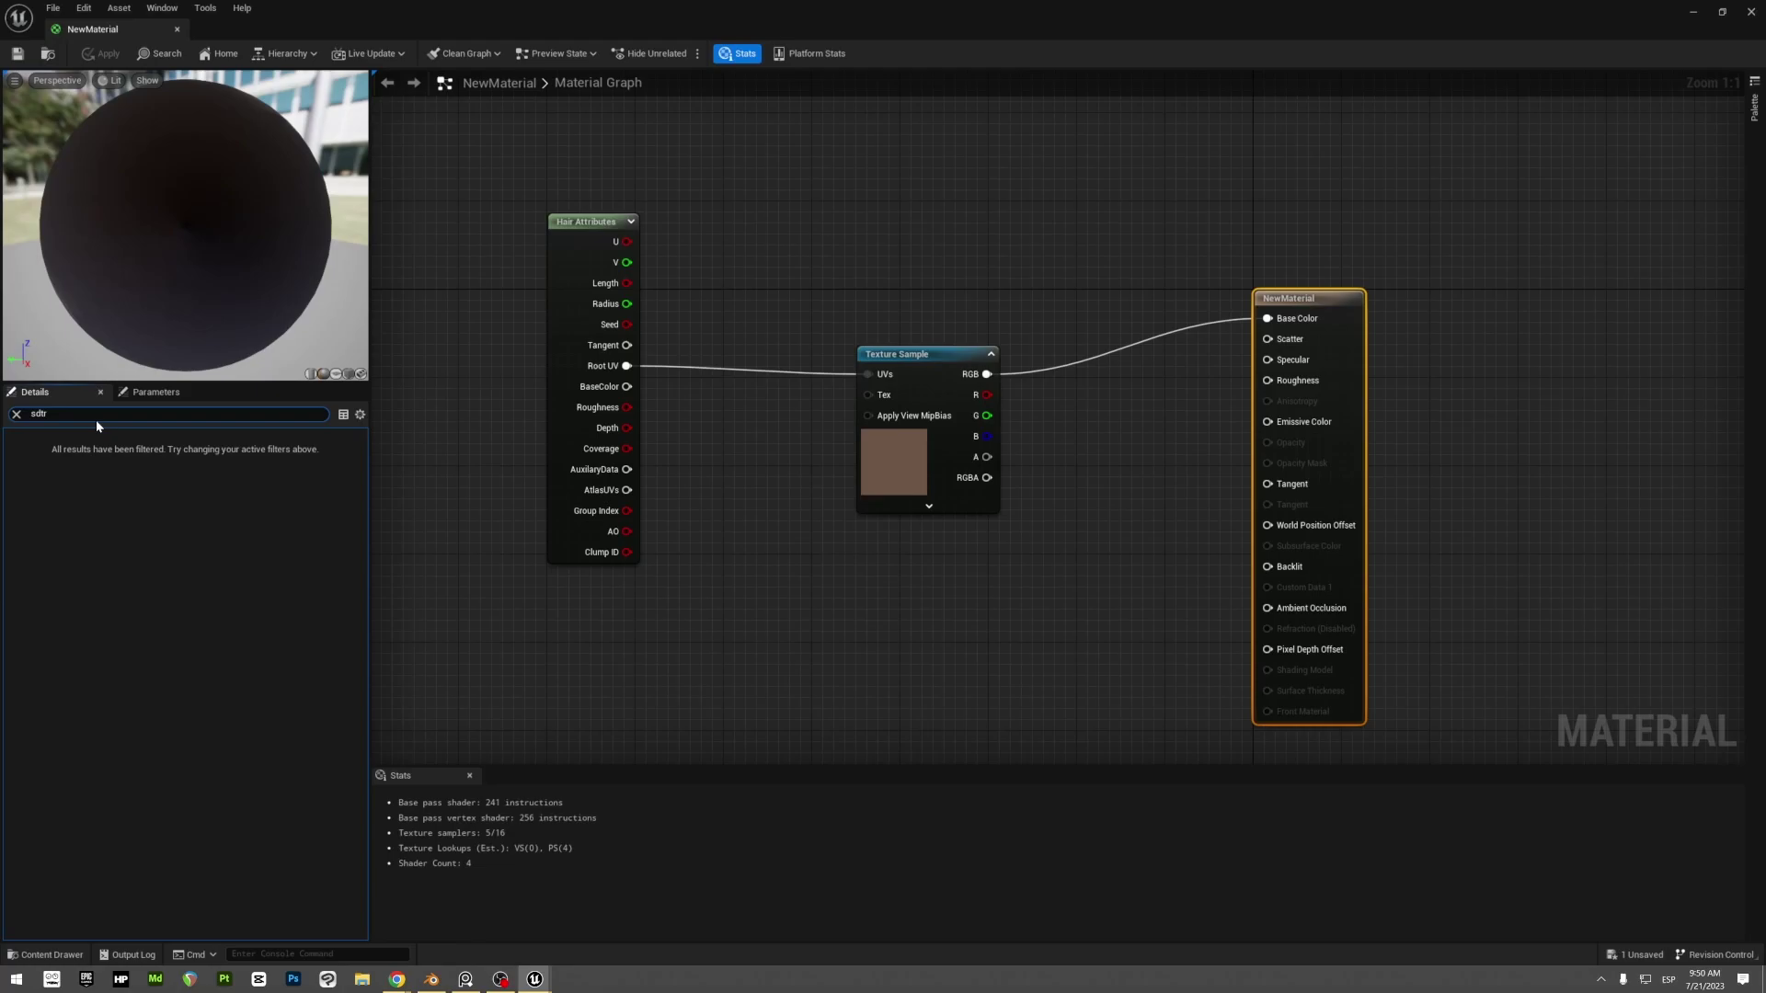
pyautogui.write('tran')
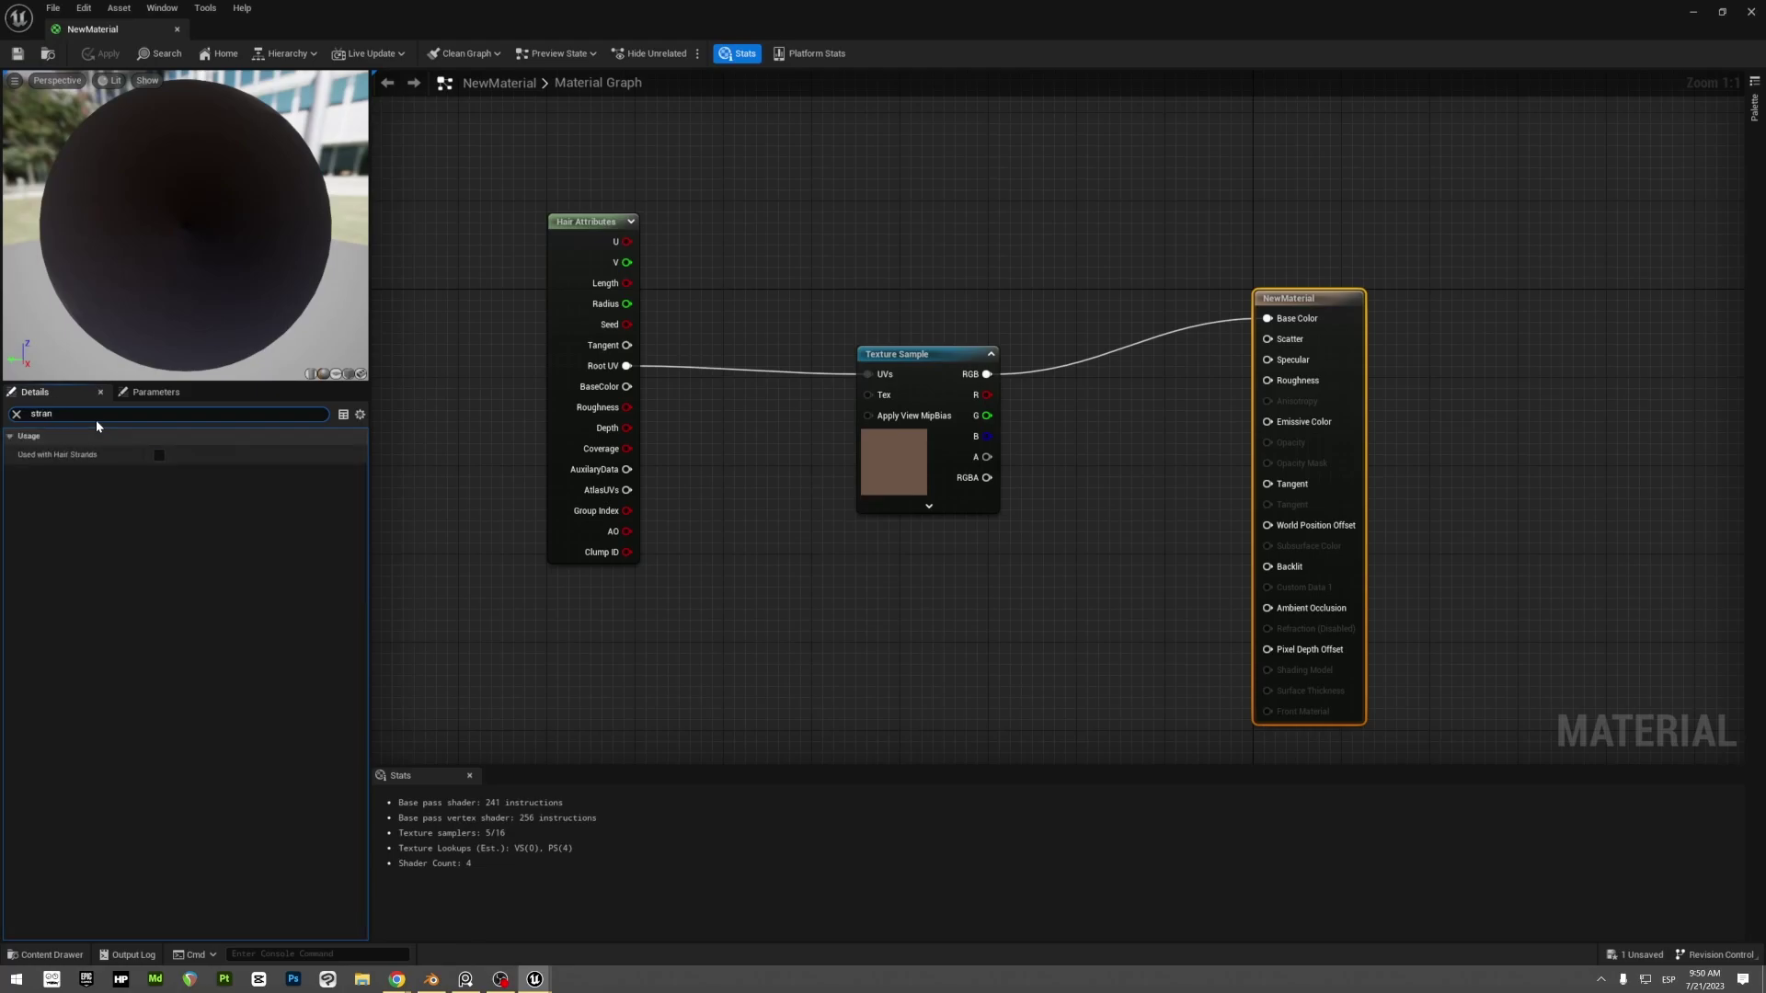
pyautogui.press('BackSpace')
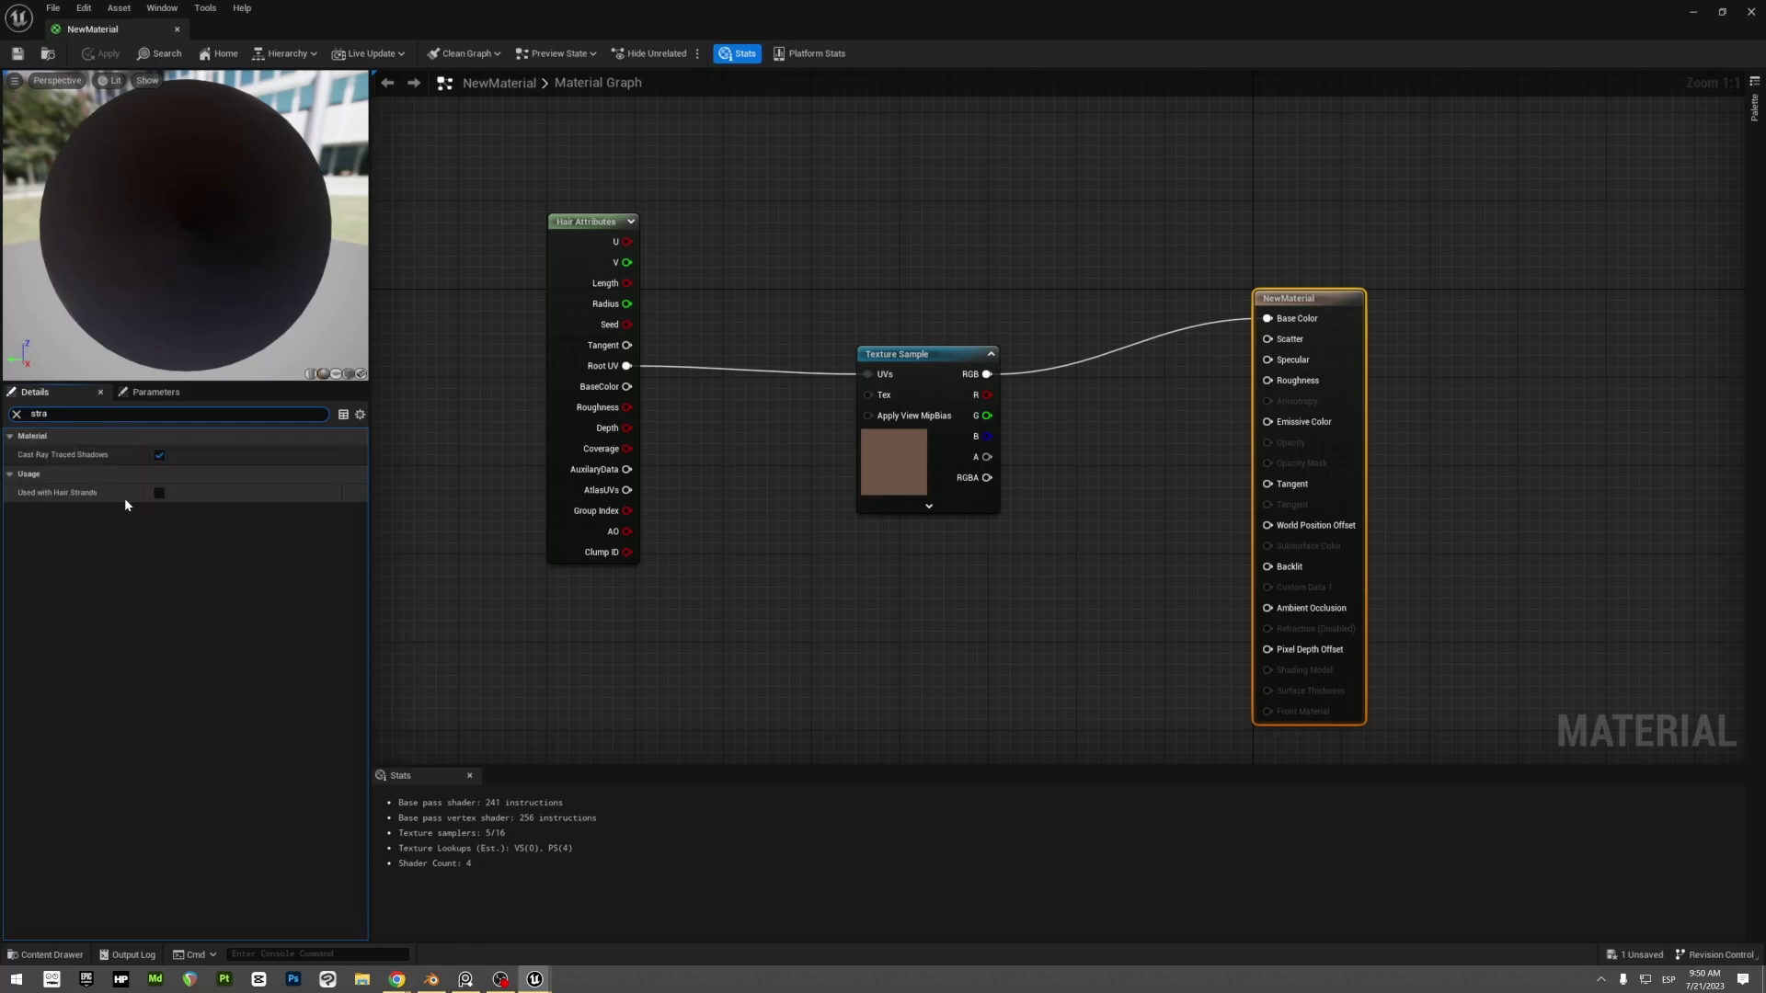
pyautogui.click(159, 493)
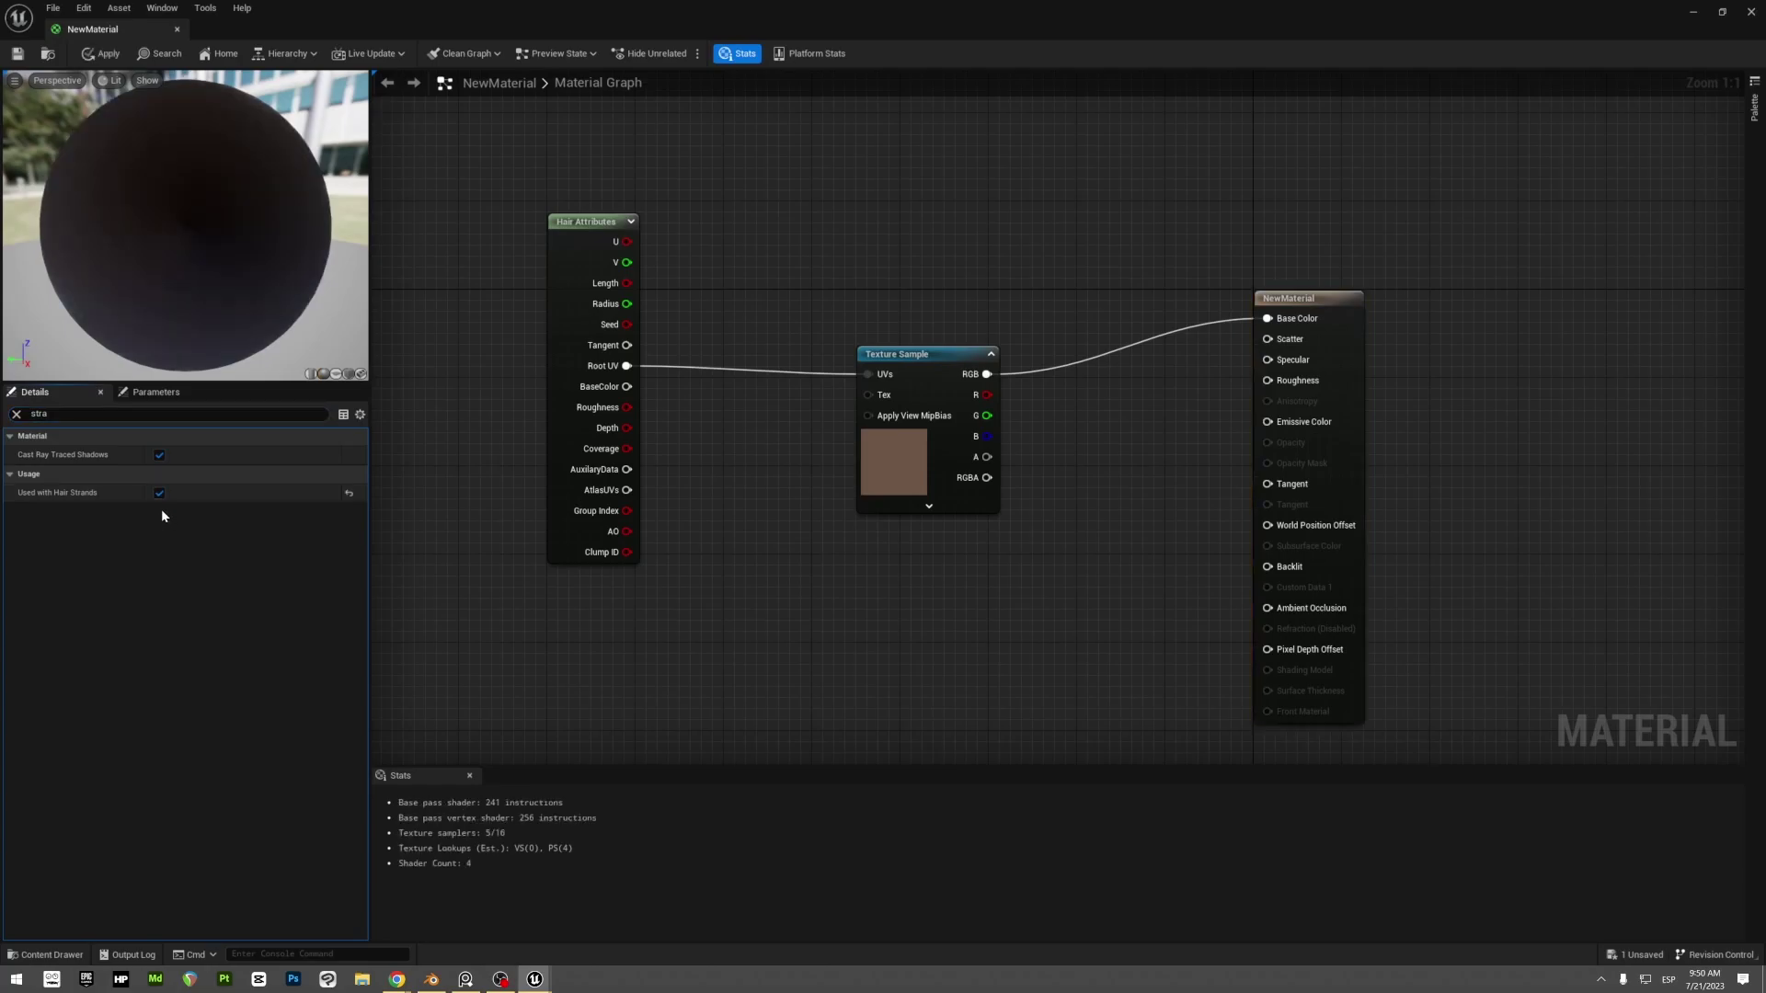
pyautogui.click(17, 53)
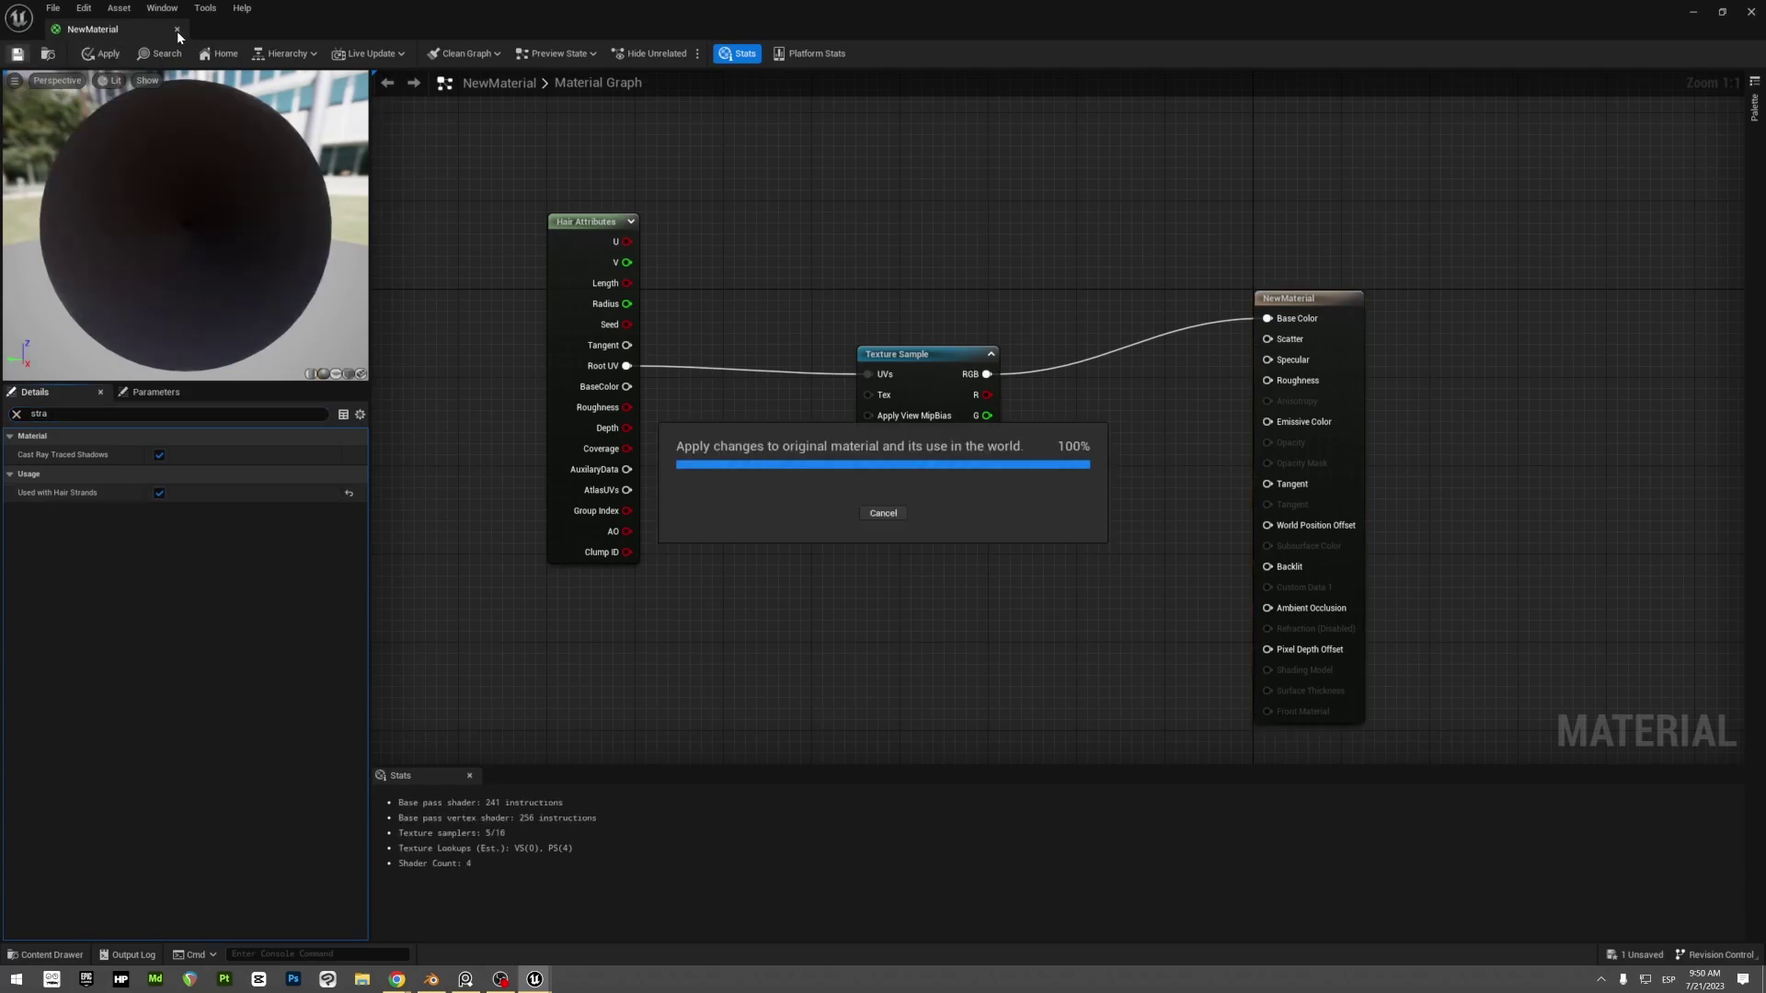
pyautogui.click(177, 30)
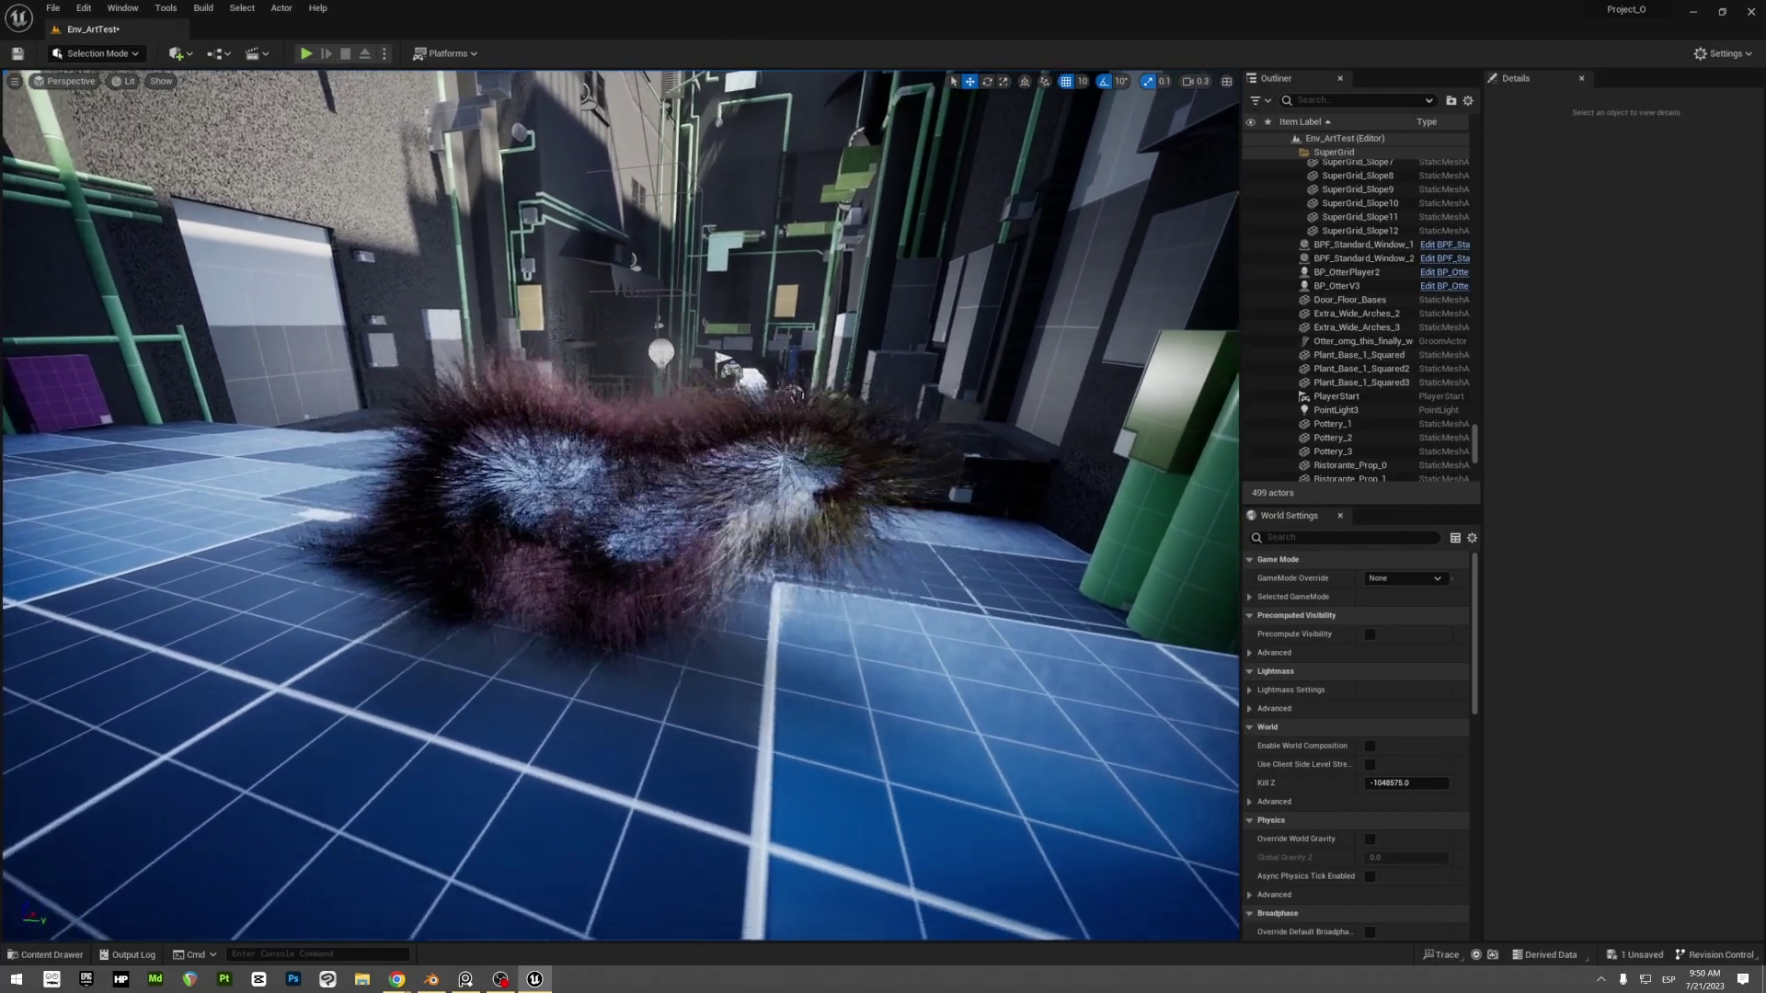
# Step: Open the Otter_omg_this_finally_works groom asset, examine its textured fur in the preview, and close it
pyautogui.hotkey('ctrl', 'space')
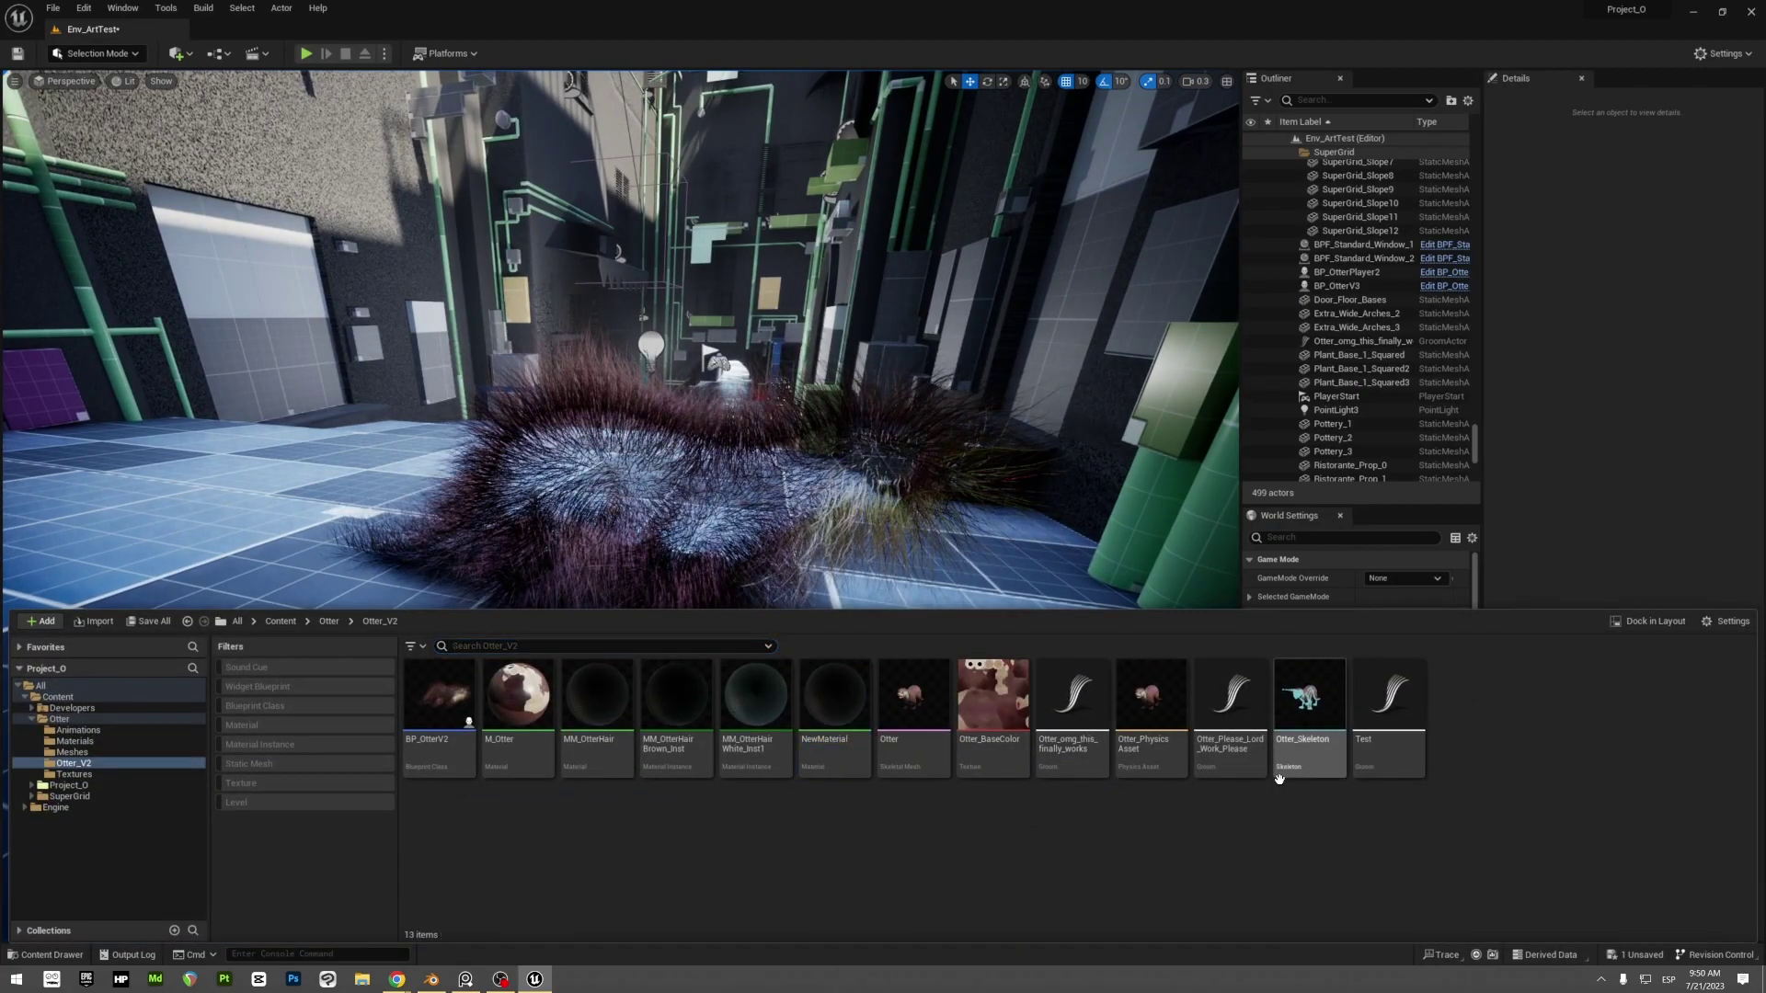
pyautogui.doubleClick(1074, 695)
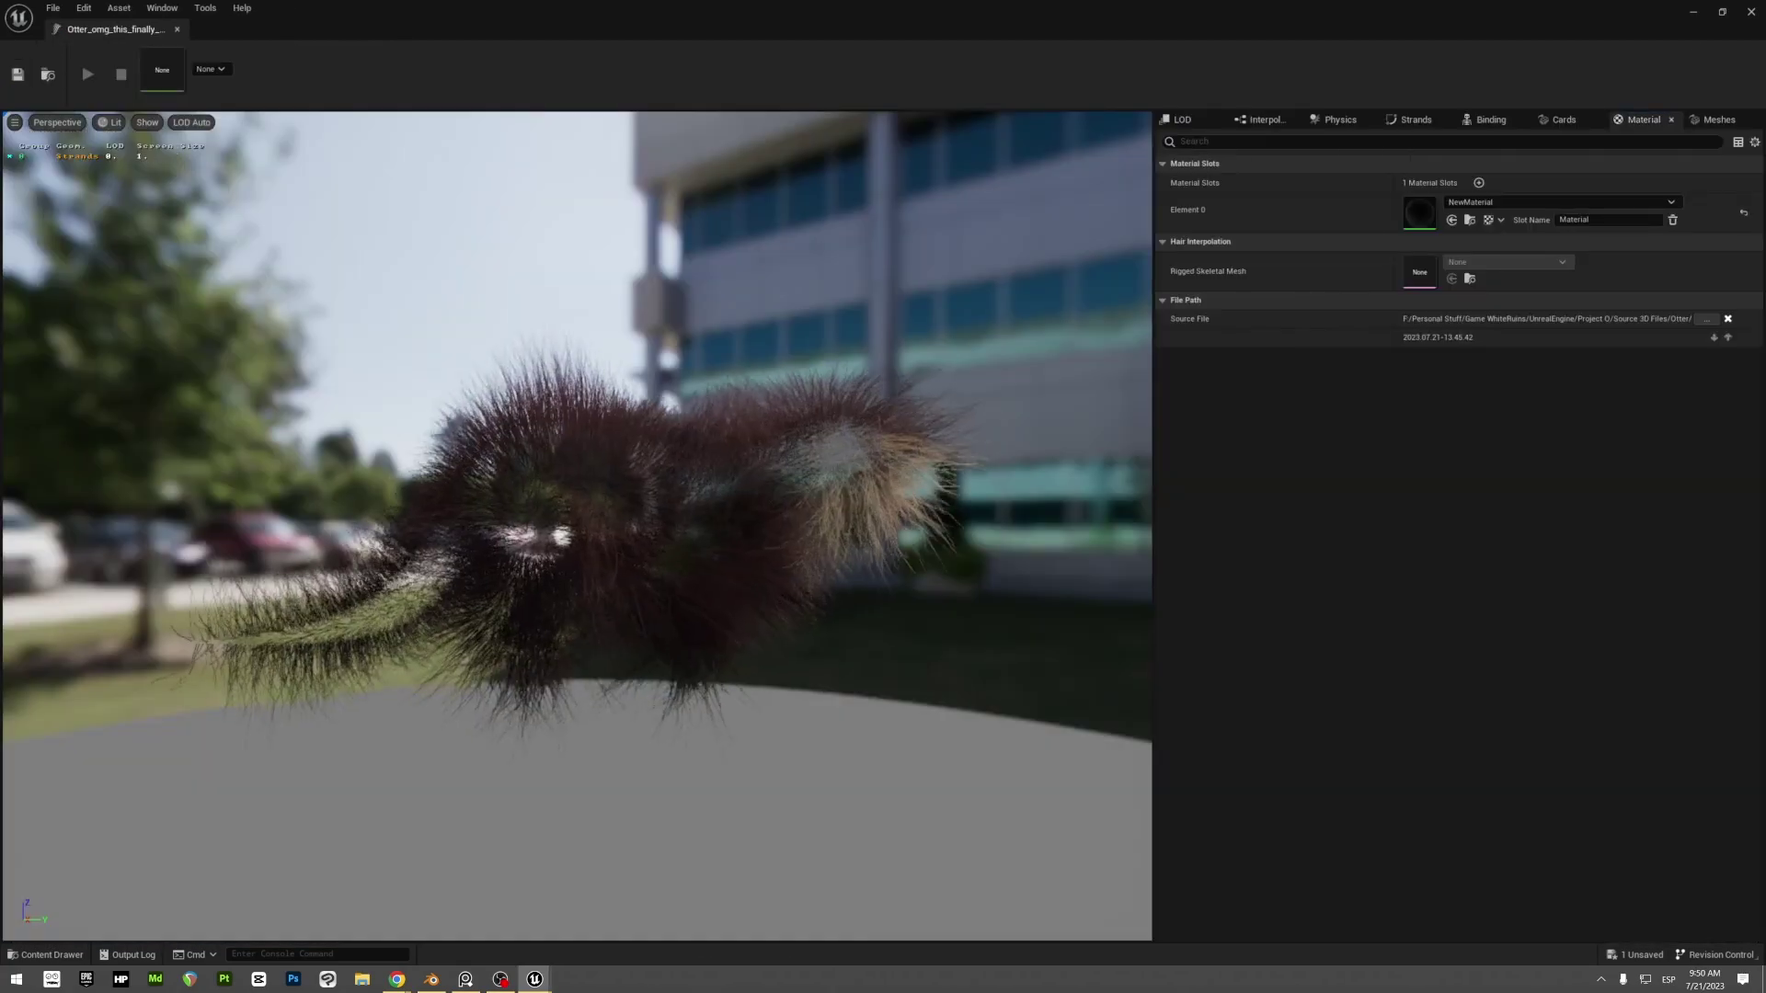
pyautogui.moveTo(644, 515); pyautogui.dragTo(588, 515)
pyautogui.click(178, 32)
# Step: Open the BP_OtterV2 blueprint from the Otter_V2 folder and examine the groom on the otter mesh up close
pyautogui.hotkey('ctrl', 'space')
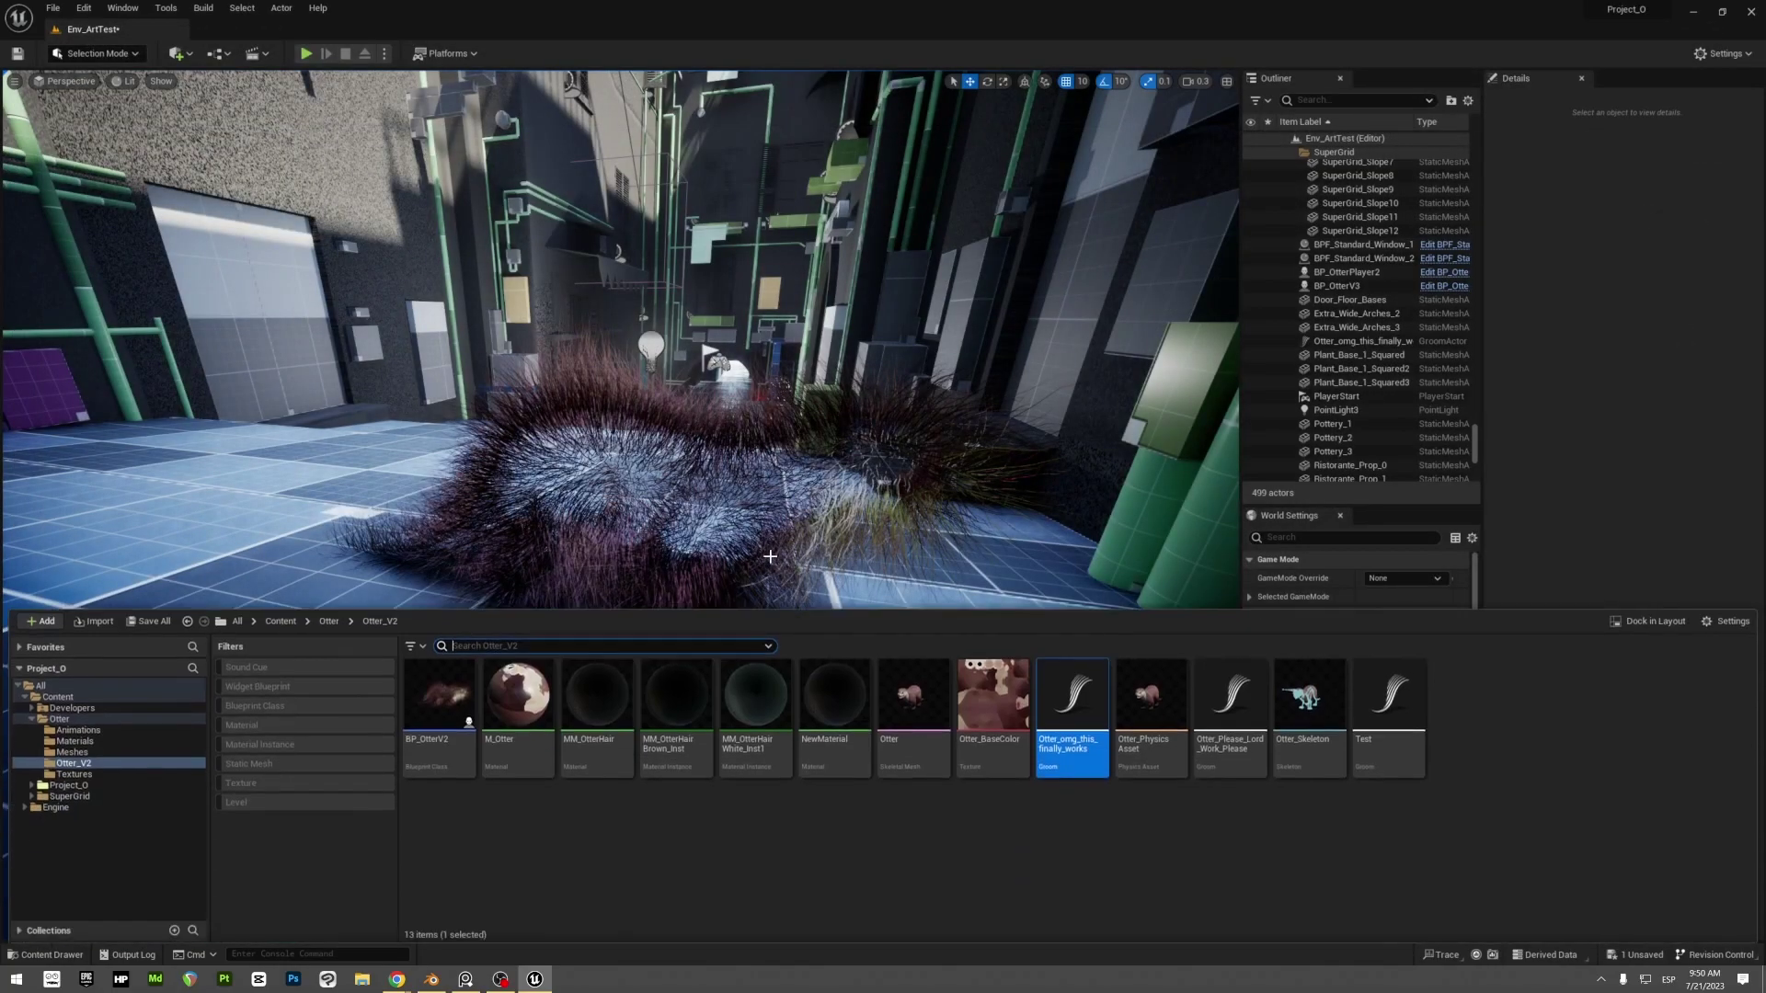
pyautogui.doubleClick(439, 698)
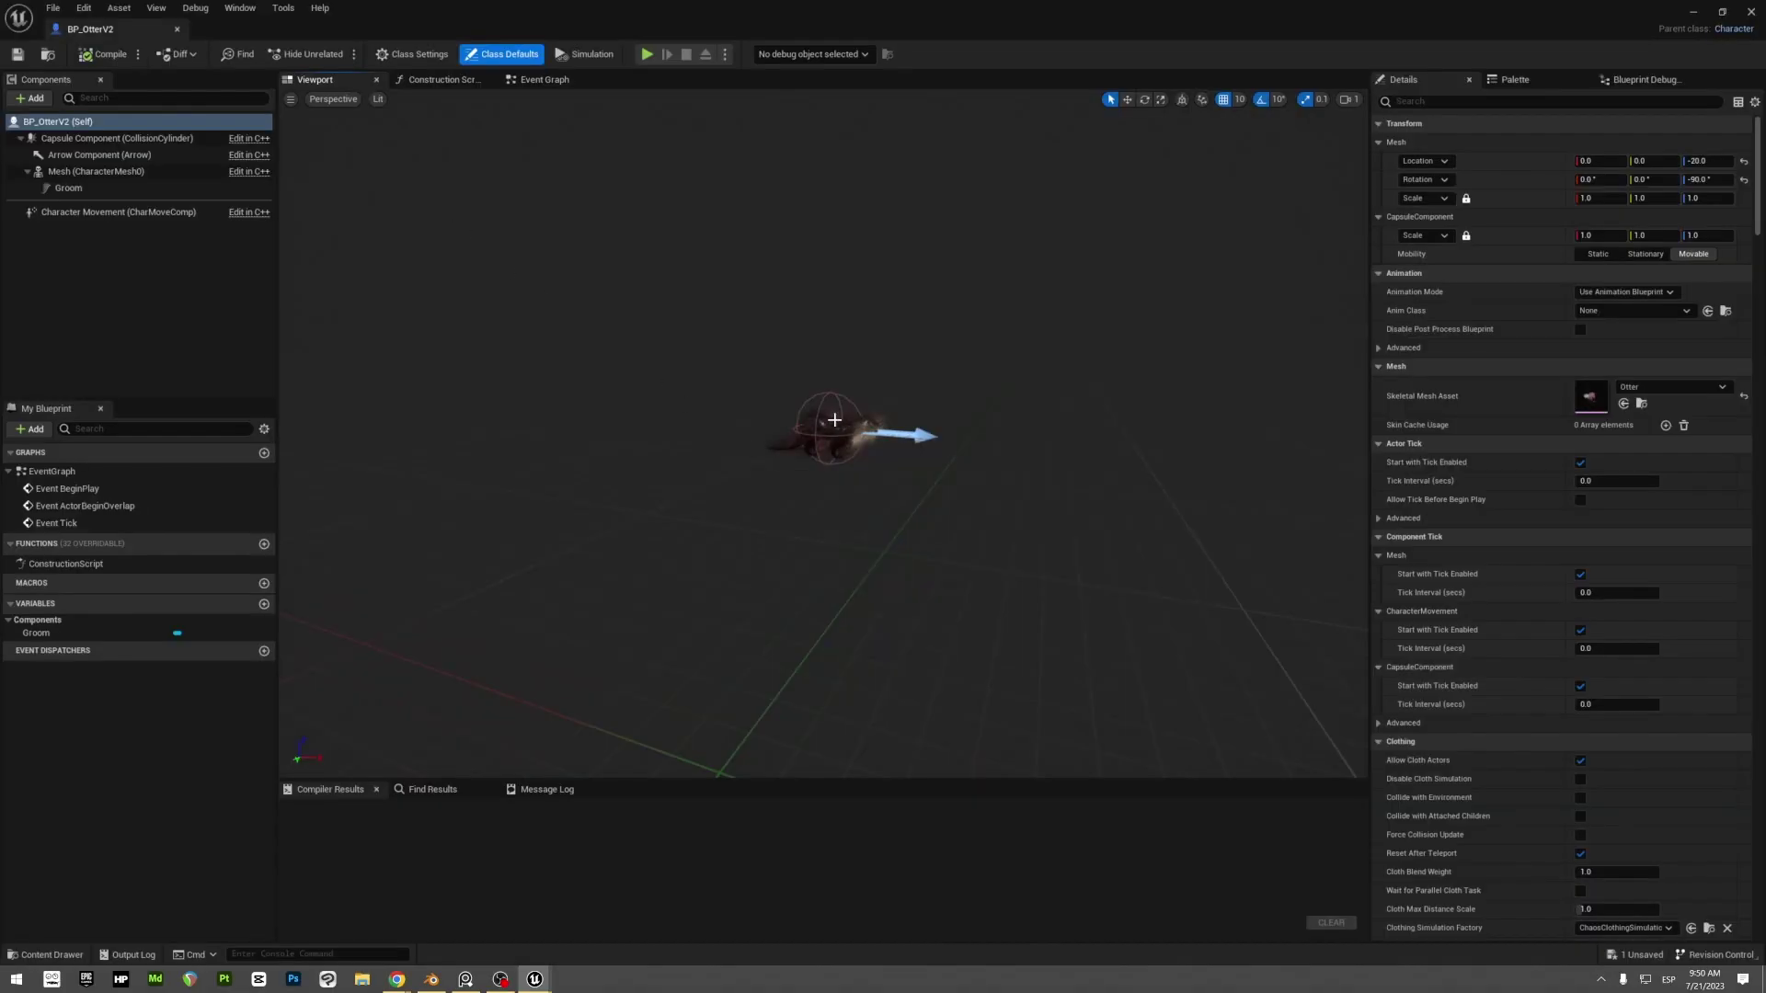
pyautogui.moveTo(857, 424); pyautogui.dragTo(828, 455, button='right')
pyautogui.press('w')
pyautogui.scroll(-4, 857, 425)
pyautogui.press('s')
pyautogui.press('s')
pyautogui.press('w')
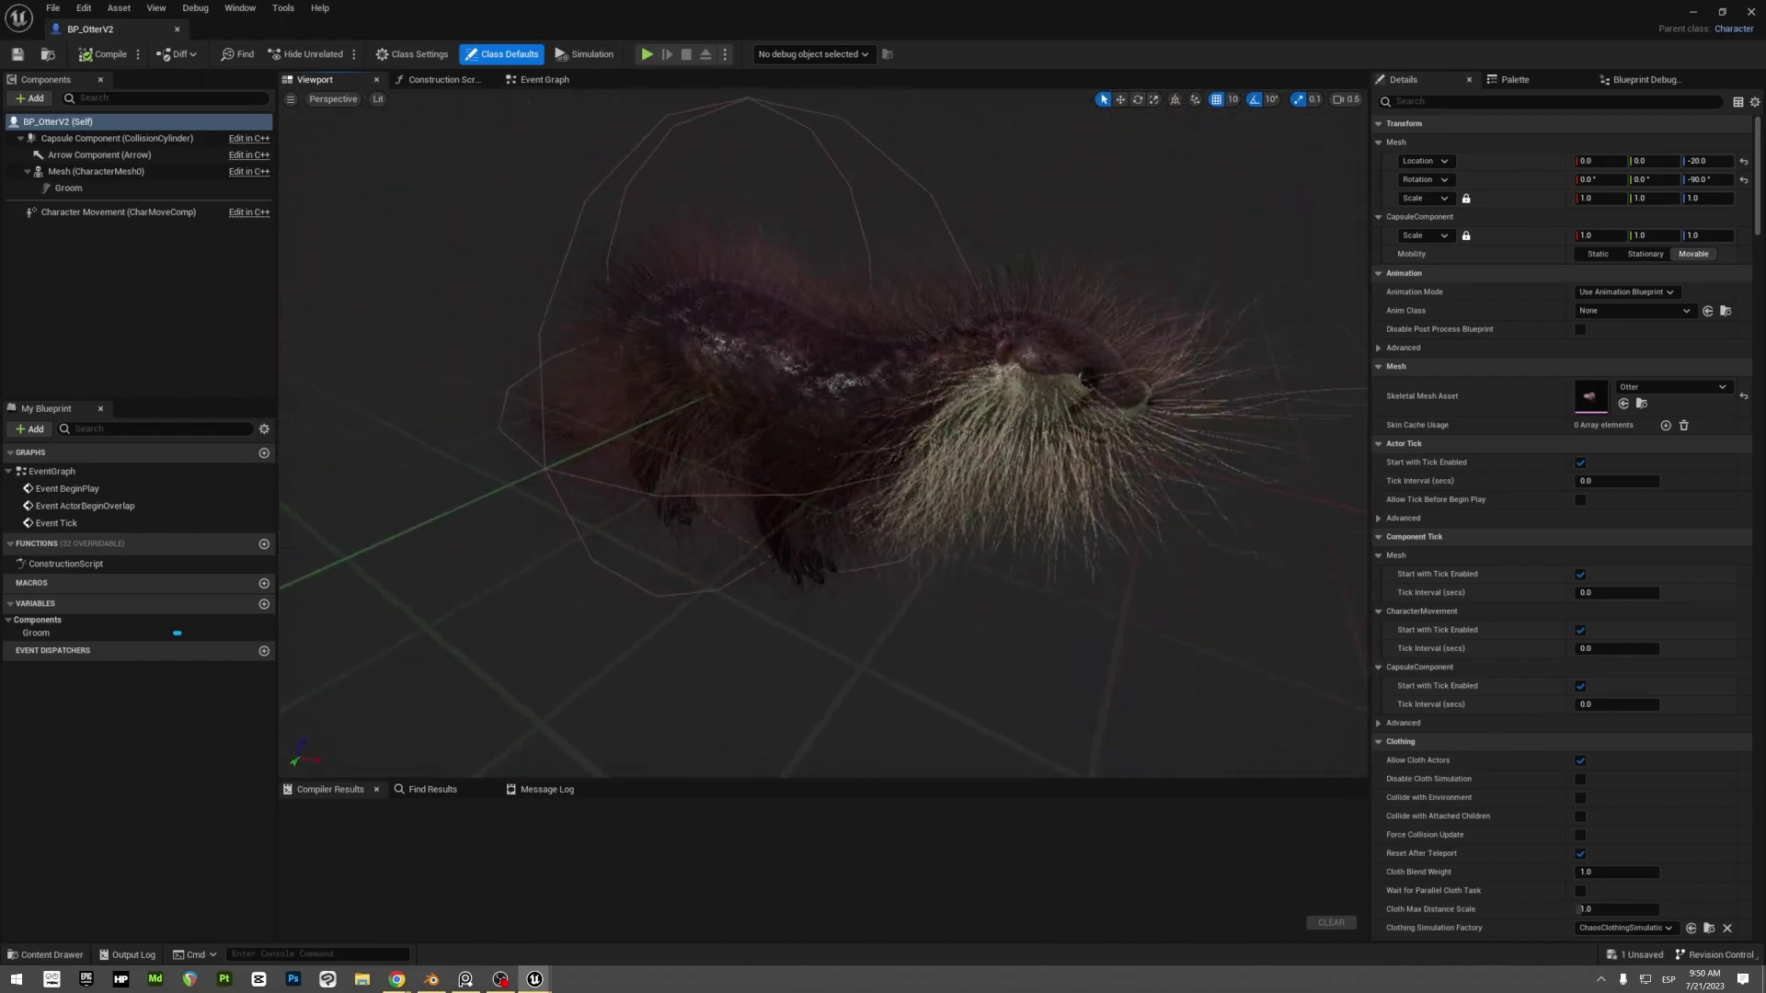
# Step: Switch to Blender, unhide the Curves fur object, make it the active object and examine the fur around the otter
pyautogui.click(431, 979)
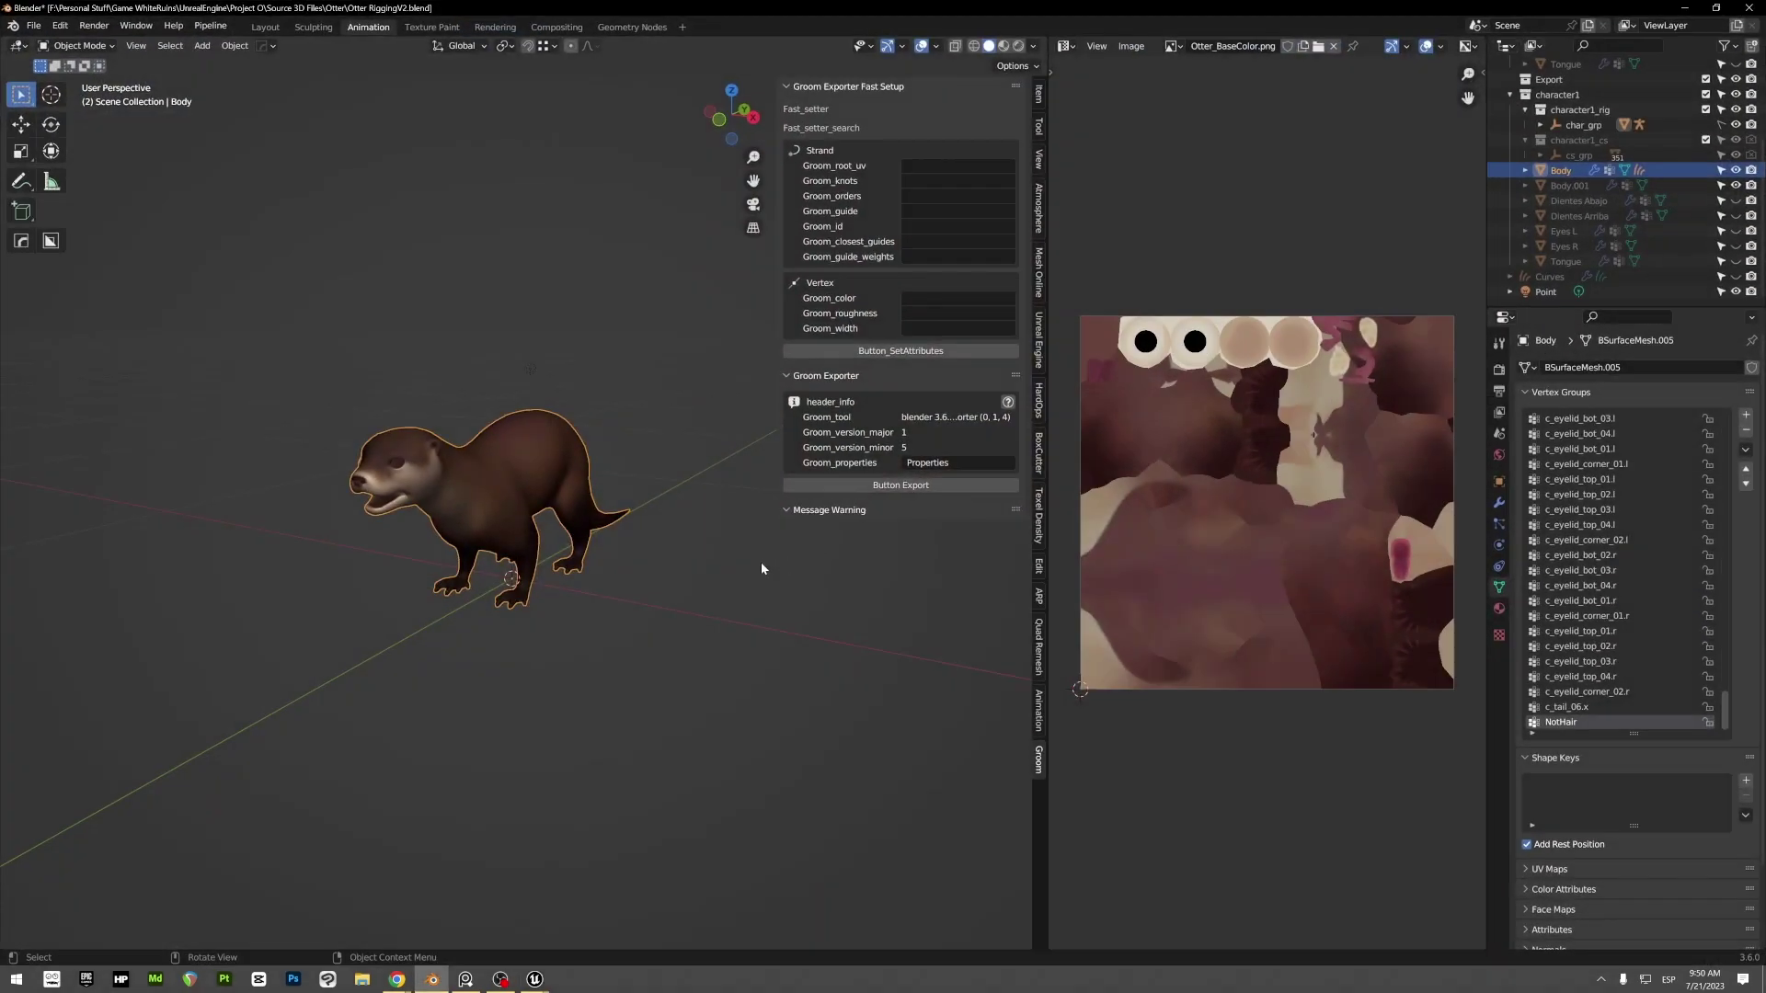
pyautogui.click(1735, 276)
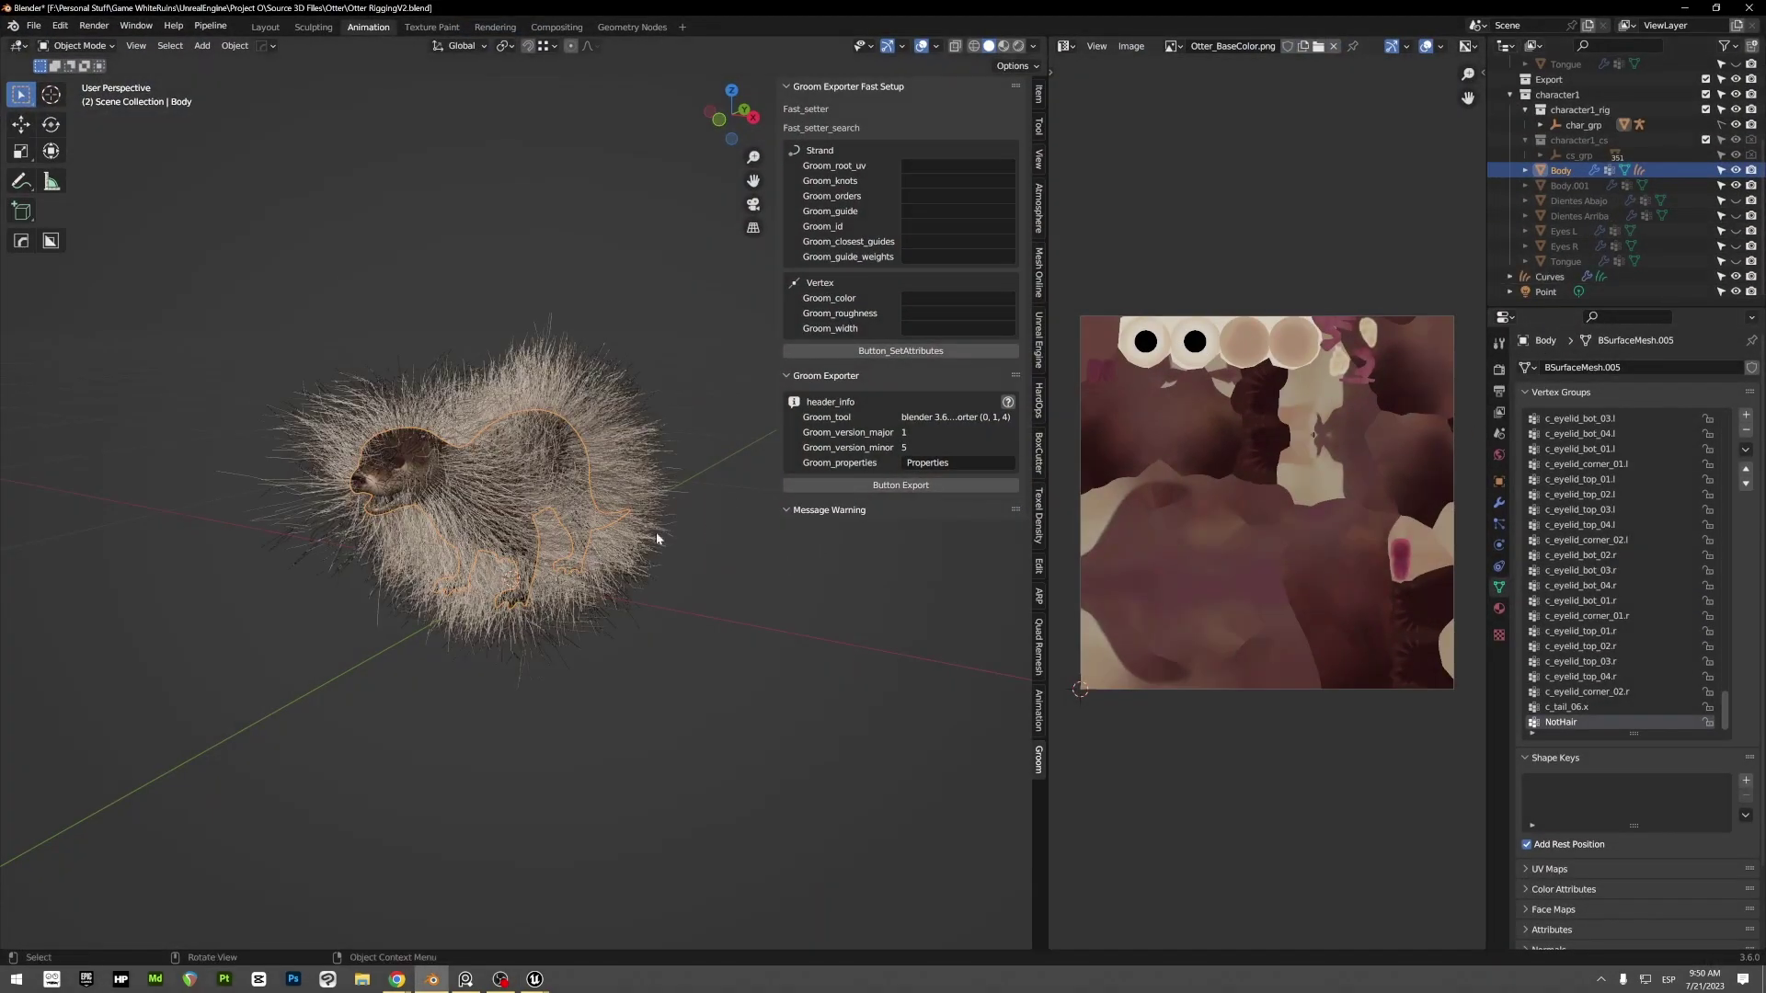
pyautogui.moveTo(676, 415); pyautogui.dragTo(724, 467, button='middle')
pyautogui.click(665, 652)
pyautogui.moveTo(715, 668); pyautogui.dragTo(690, 638, button='middle')
pyautogui.click(677, 452)
pyautogui.click(740, 734)
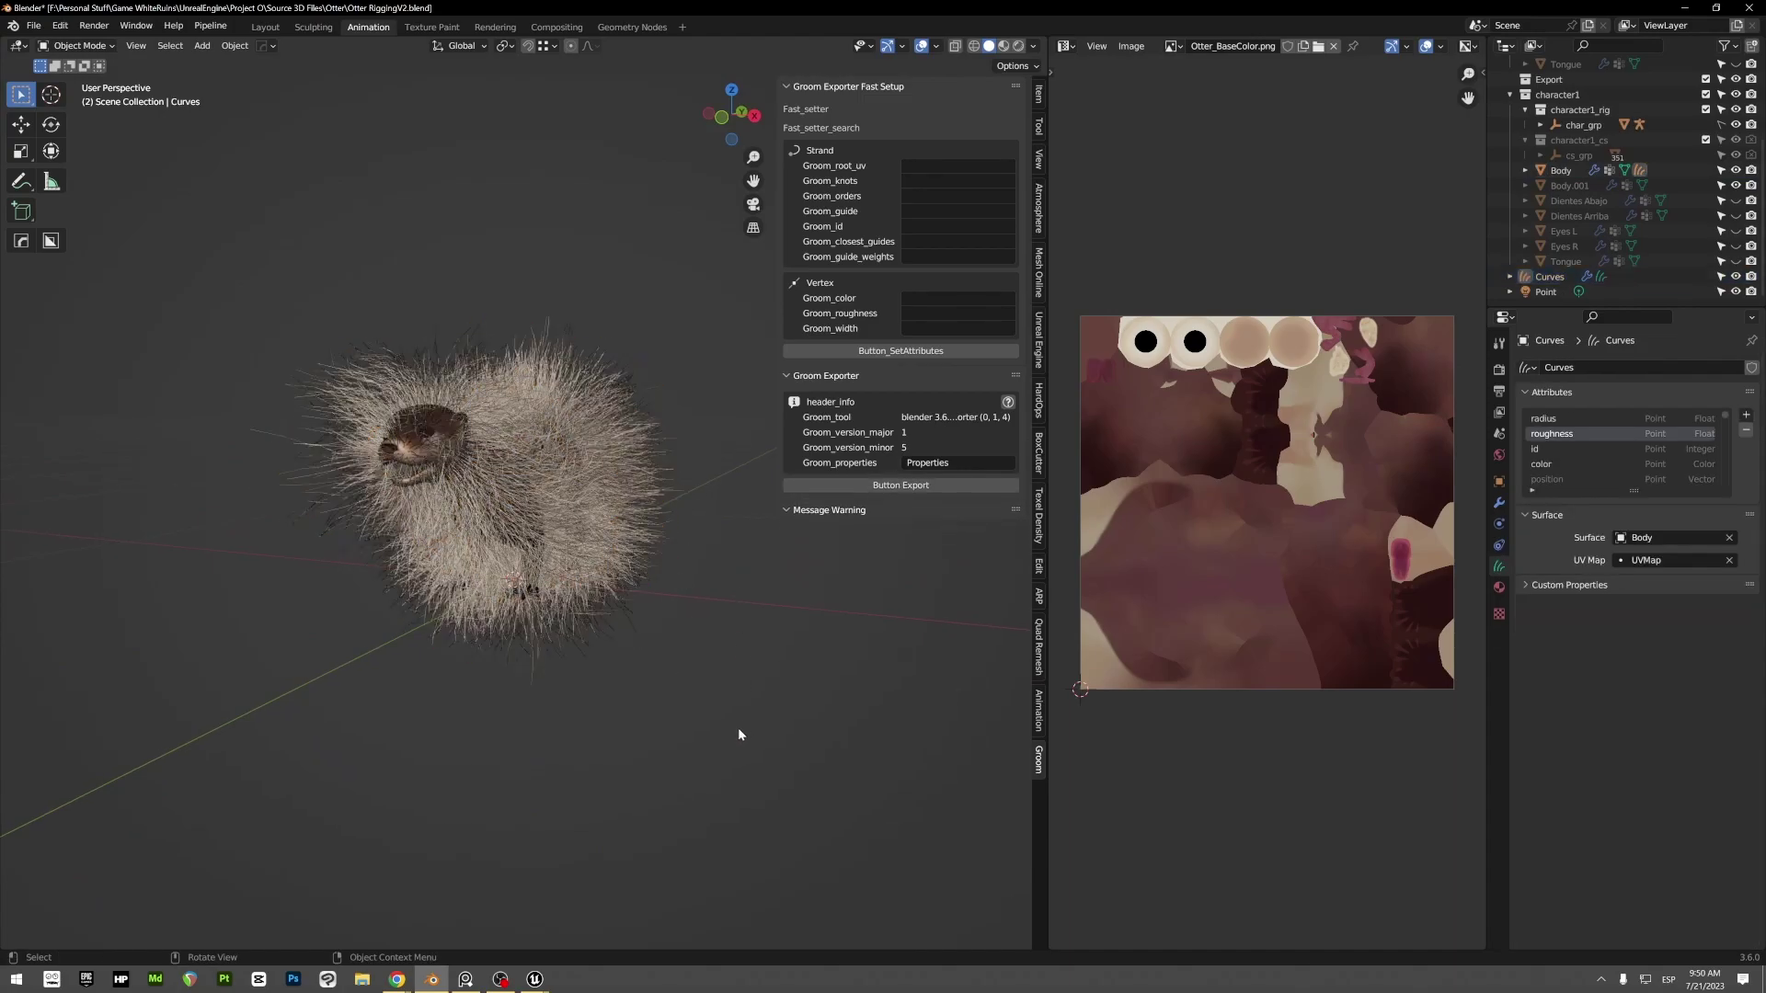